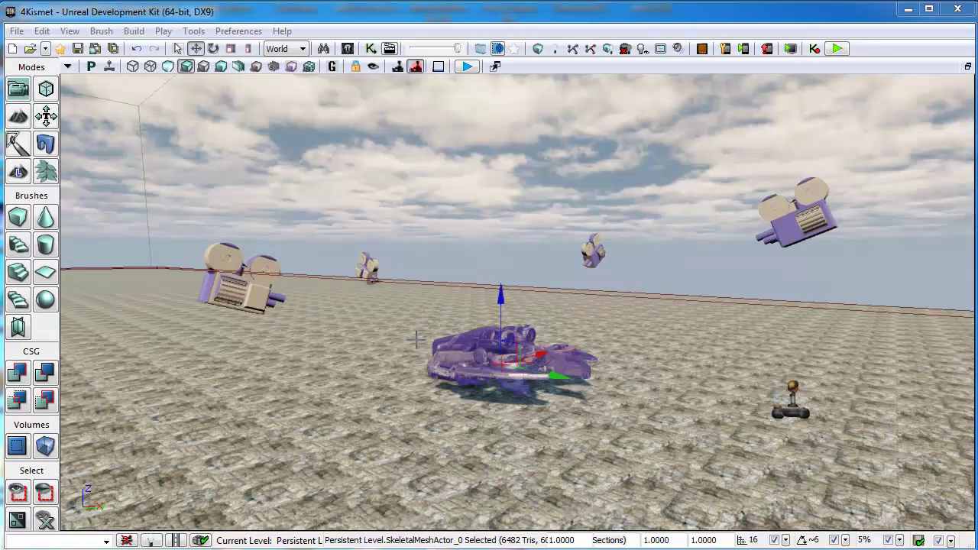
Step: Check the SK_VH_Cicada skeletal mesh among the assets and select the cameras around the vehicle one after another
{"action": "left_click", "coordinate": [348, 50]}
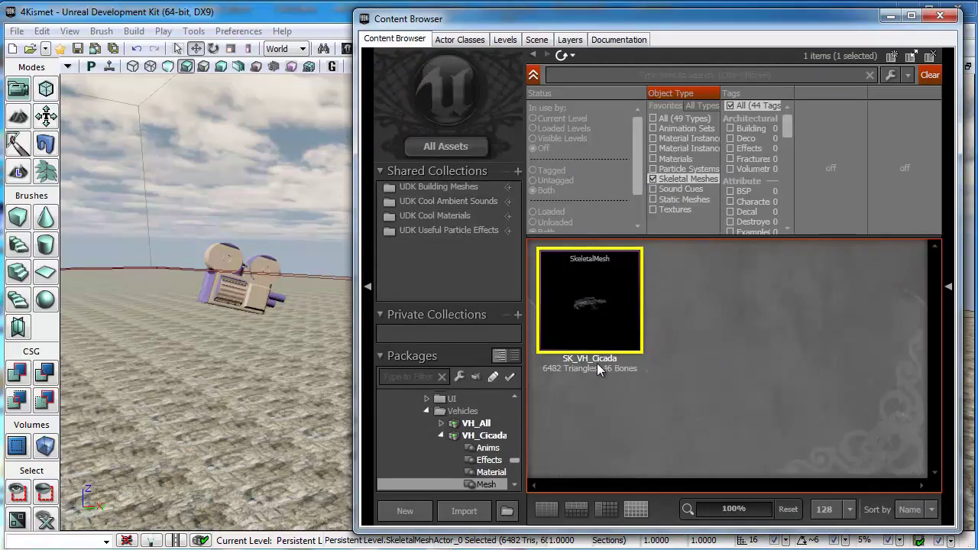
{"action": "mouse_move", "coordinate": [598, 298]}
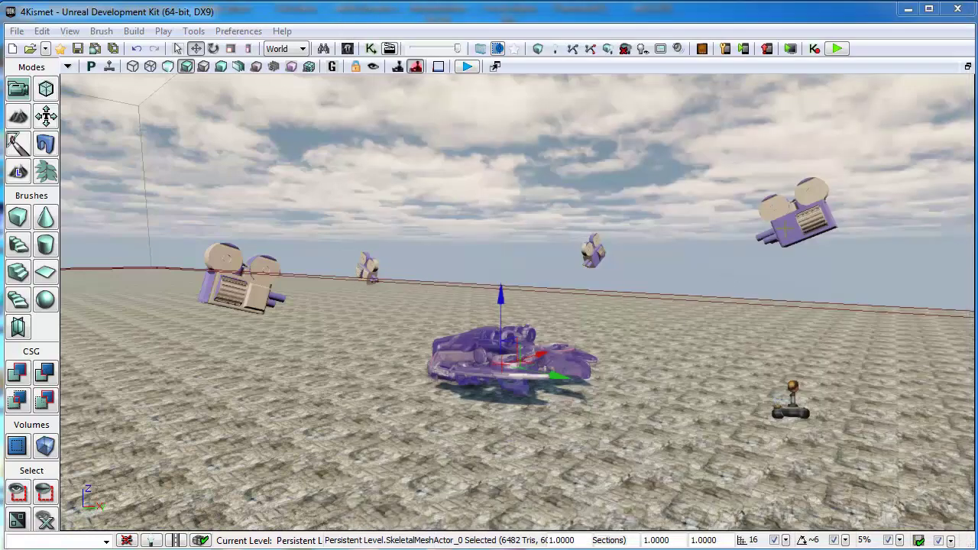
{"action": "left_click", "coordinate": [786, 228]}
{"action": "left_click", "coordinate": [595, 254]}
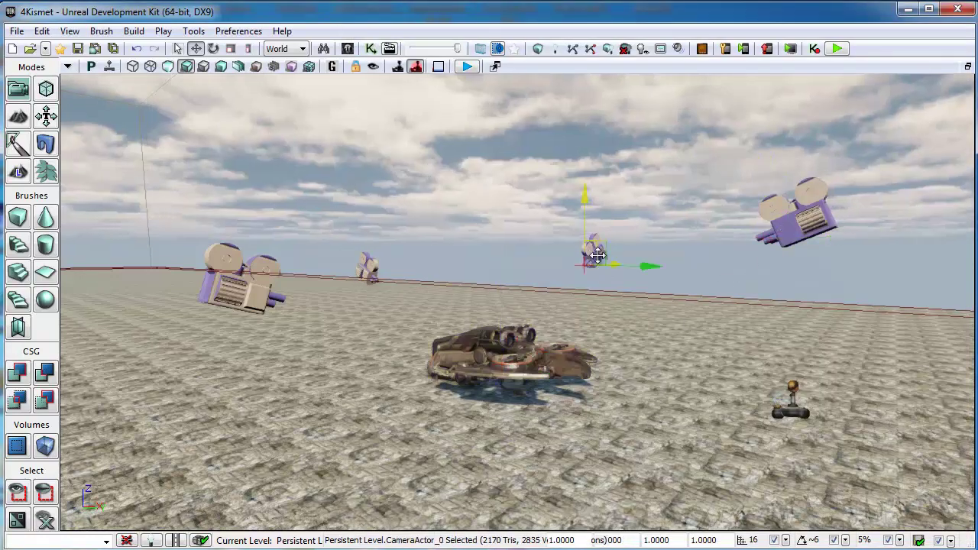
{"action": "left_click", "coordinate": [366, 267]}
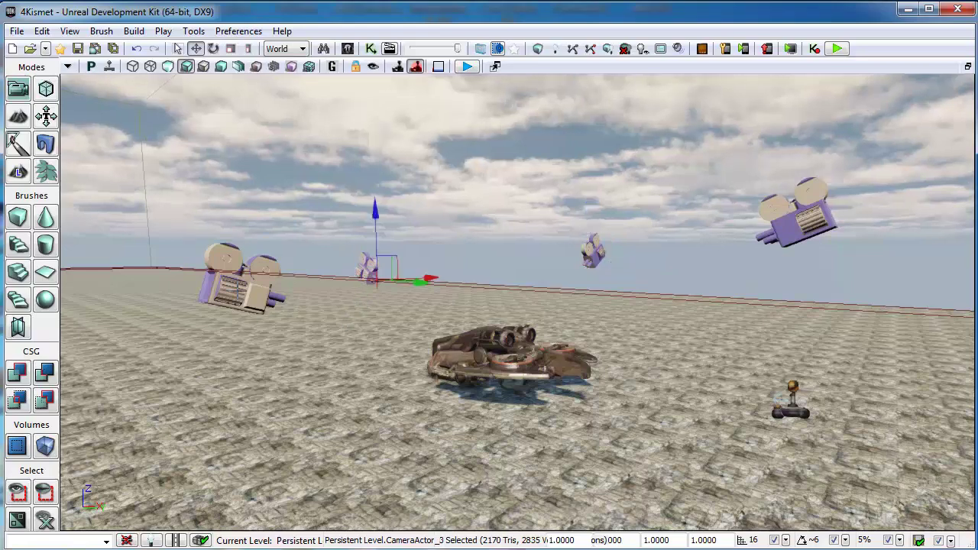
{"action": "left_click", "coordinate": [220, 289]}
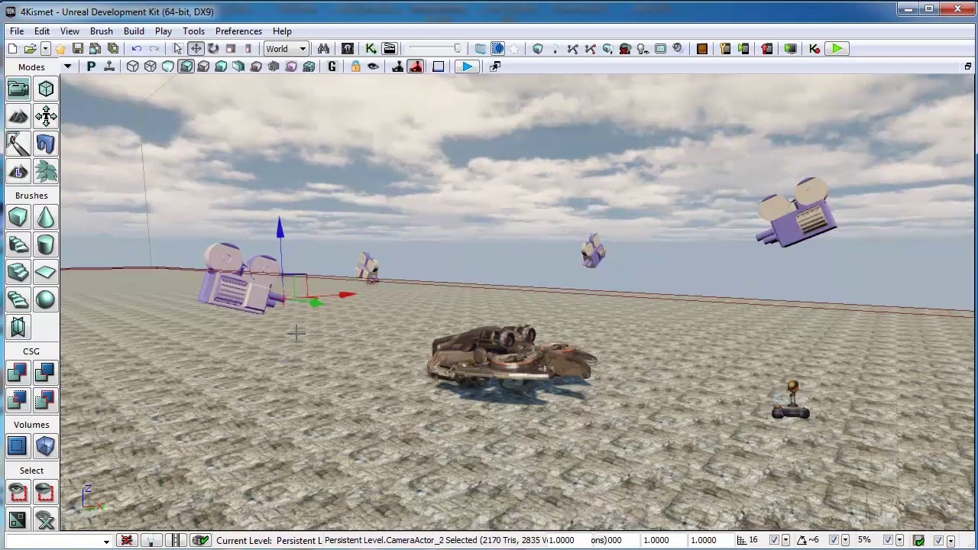
Step: Add a CameraActor from the actor classes on the floor near the vehicle and raise it well above the ground
{"action": "left_click", "coordinate": [347, 51]}
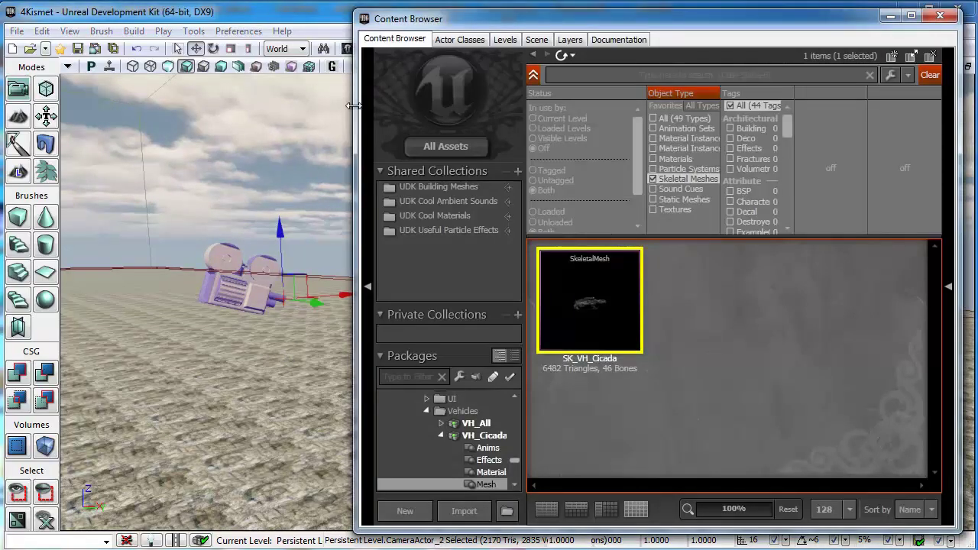
{"action": "left_click", "coordinate": [462, 43]}
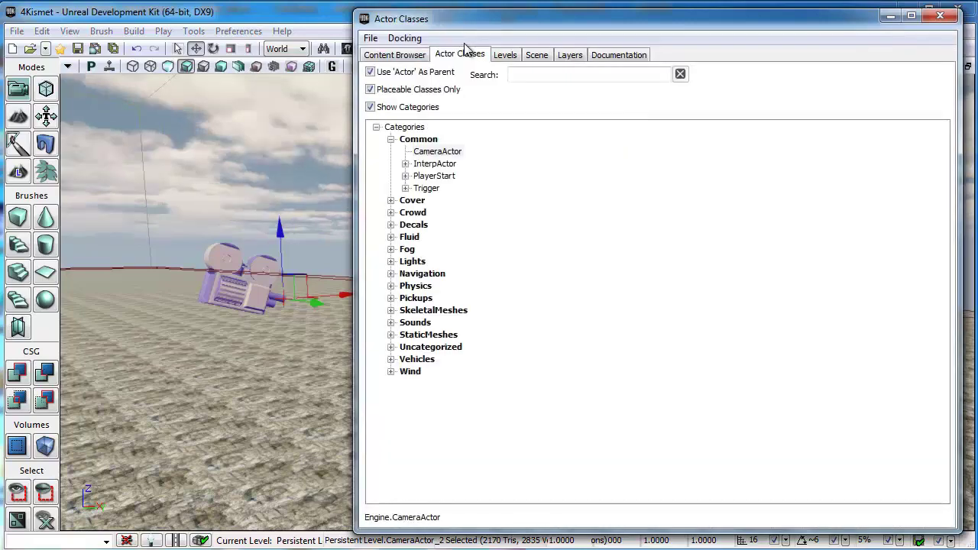
{"action": "left_click", "coordinate": [446, 156]}
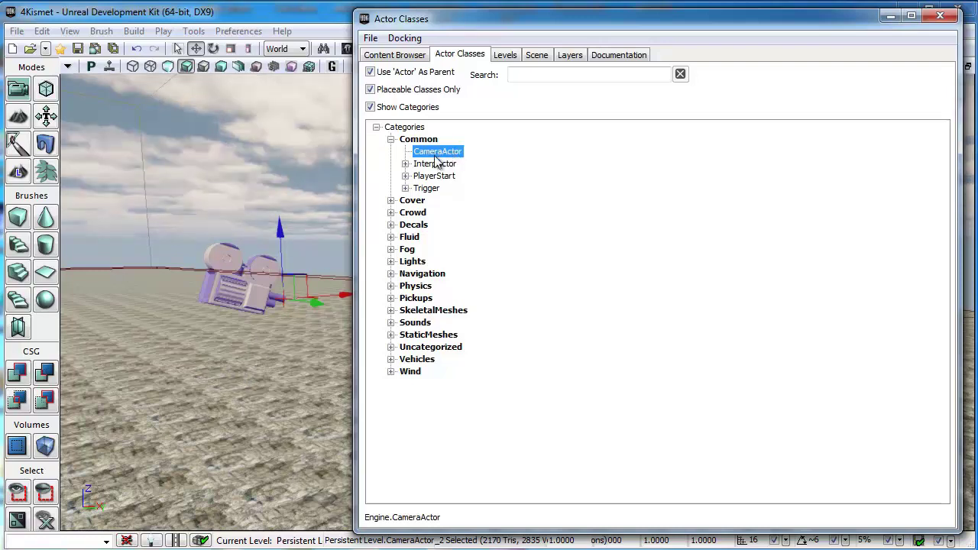
{"action": "left_click", "coordinate": [941, 19]}
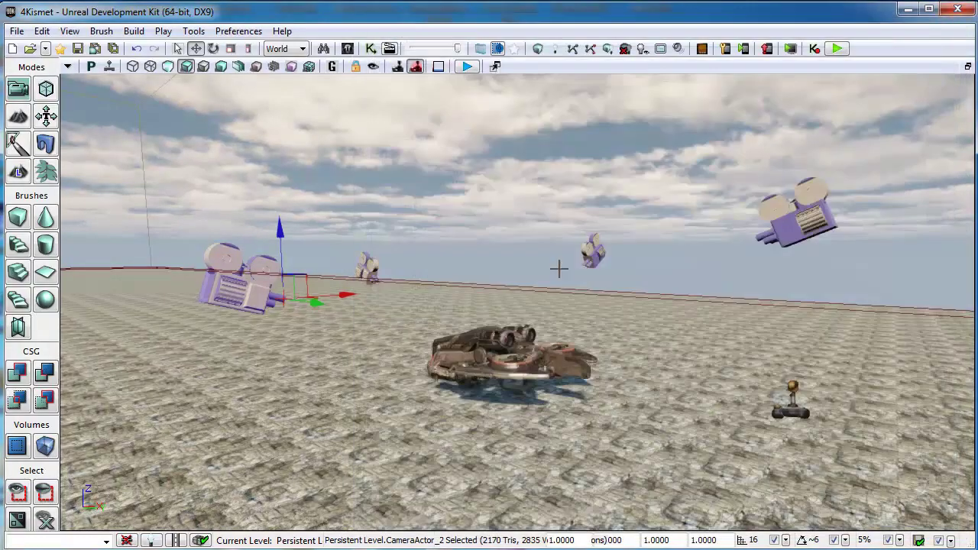
{"action": "right_click", "coordinate": [353, 334]}
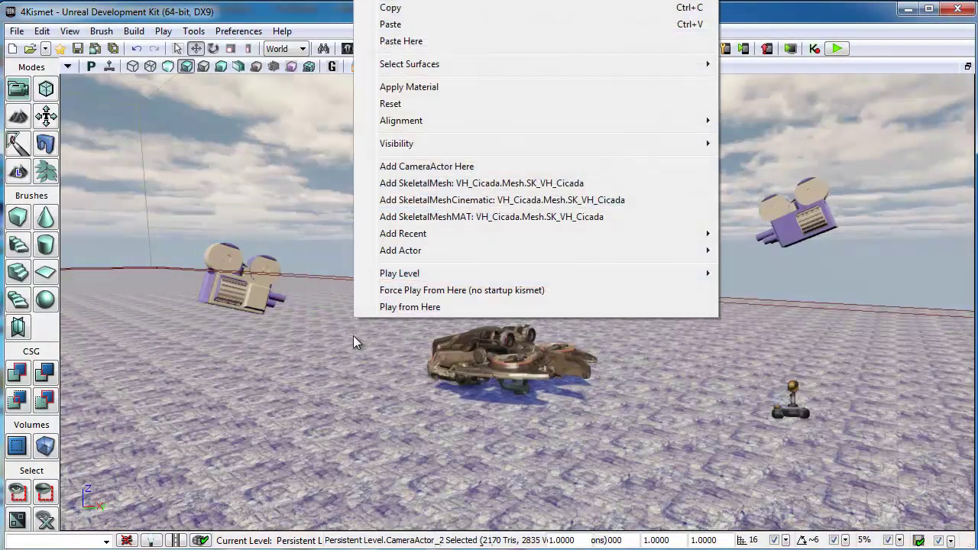
{"action": "left_click", "coordinate": [438, 173]}
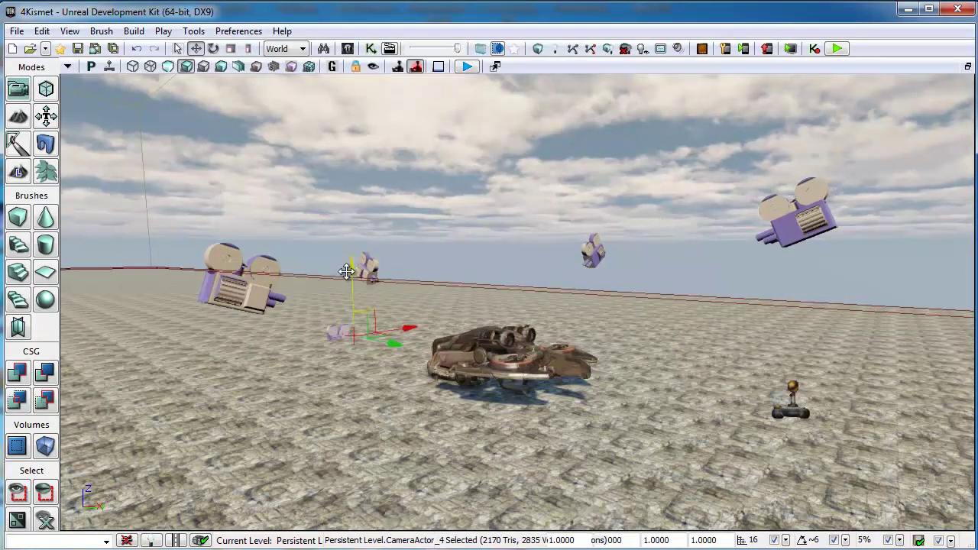
{"action": "left_click_drag", "start_coordinate": [348, 272], "coordinate": [348, 146]}
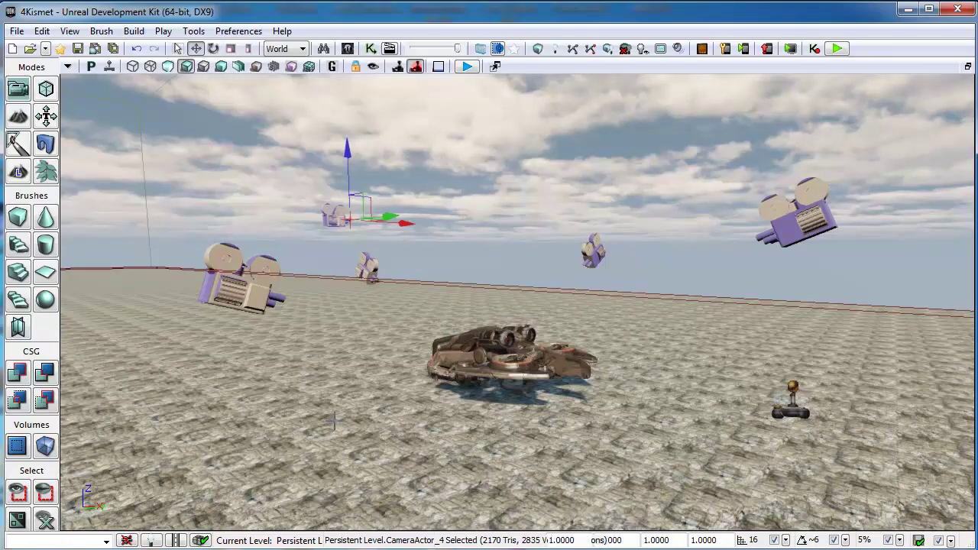
Step: Lock the viewport to the new camera and aim it down at the Cicada vehicle from behind
{"action": "left_click", "coordinate": [375, 66]}
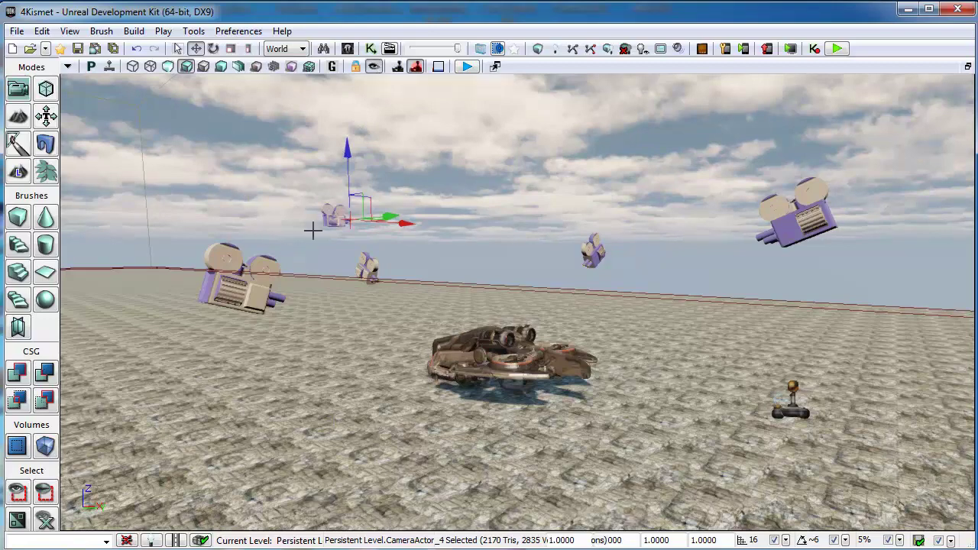
{"action": "left_click", "coordinate": [331, 216]}
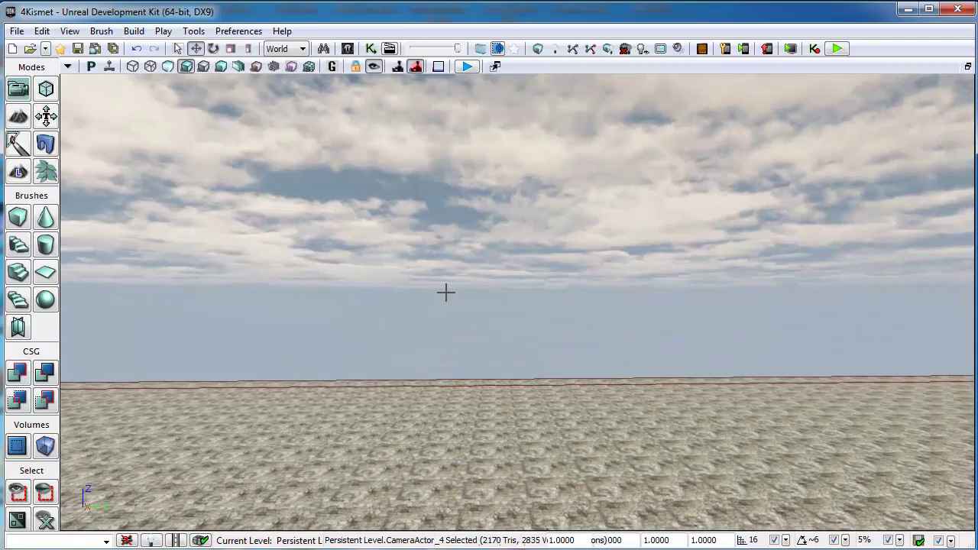
{"action": "left_click_drag", "start_coordinate": [446, 293], "coordinate": [528, 203]}
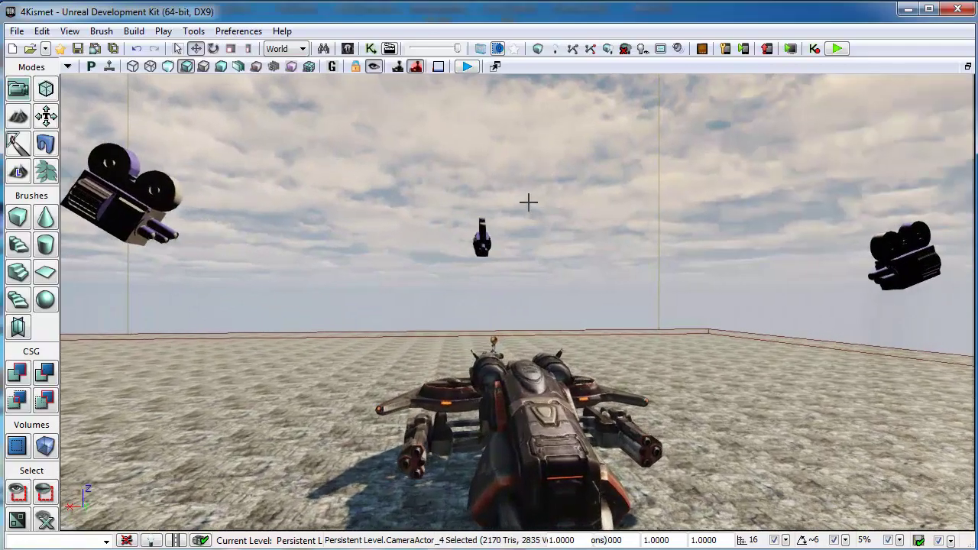
{"action": "right_click_drag", "start_coordinate": [528, 203], "coordinate": [460, 428]}
{"action": "left_click_drag", "start_coordinate": [431, 352], "coordinate": [427, 317]}
{"action": "middle_click_drag", "start_coordinate": [430, 316], "coordinate": [458, 308]}
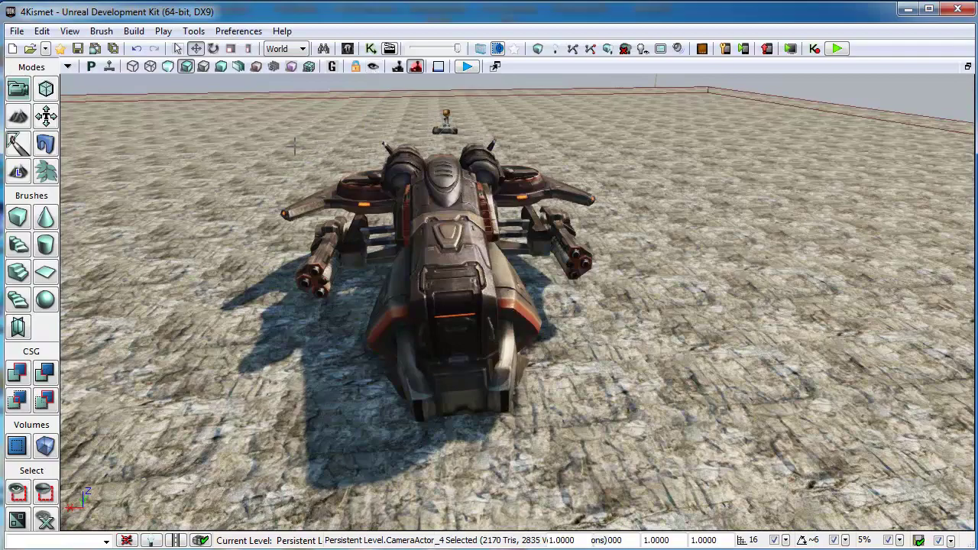
Step: Delete the newly added camera that overlaps the existing one behind the vehicle
{"action": "left_click_drag", "start_coordinate": [295, 146], "coordinate": [331, 224]}
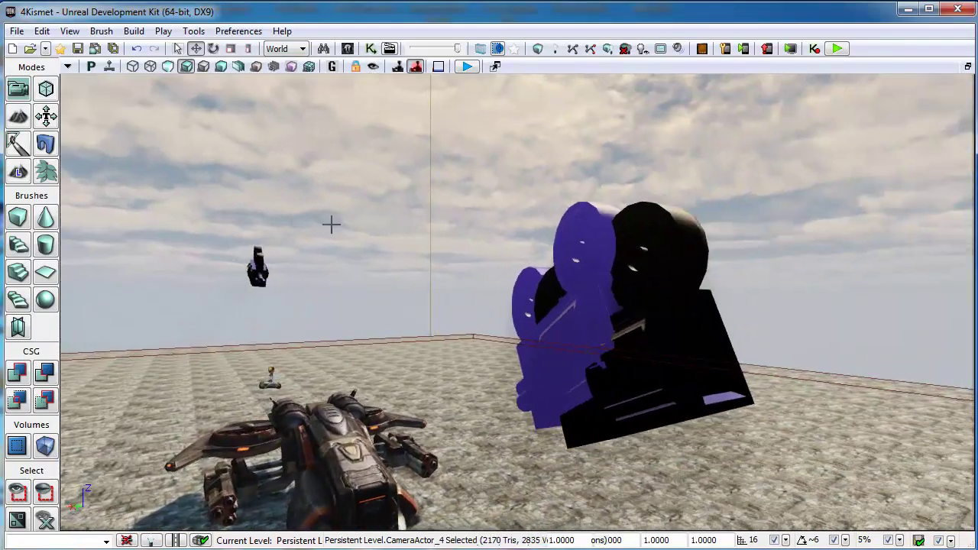
{"action": "left_click", "coordinate": [567, 257]}
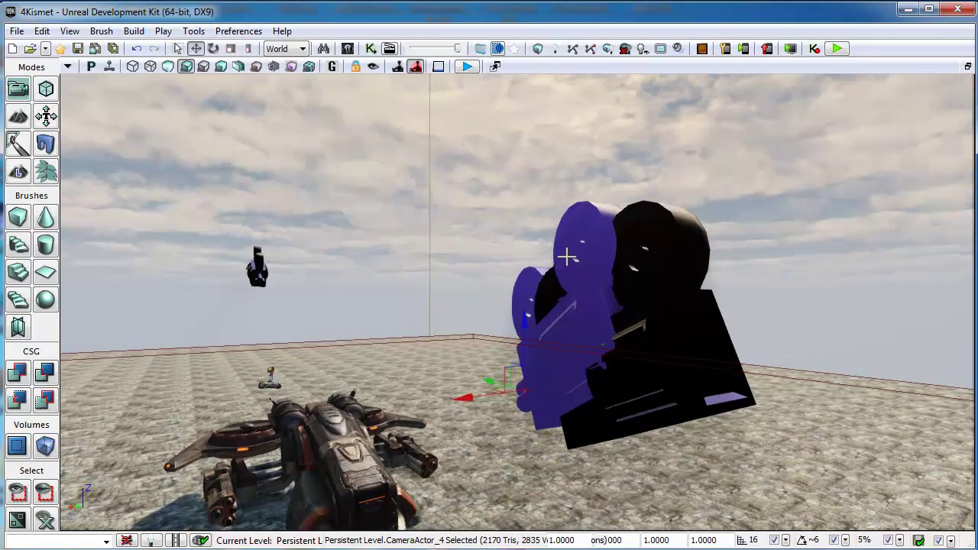
{"action": "key", "text": "Delete"}
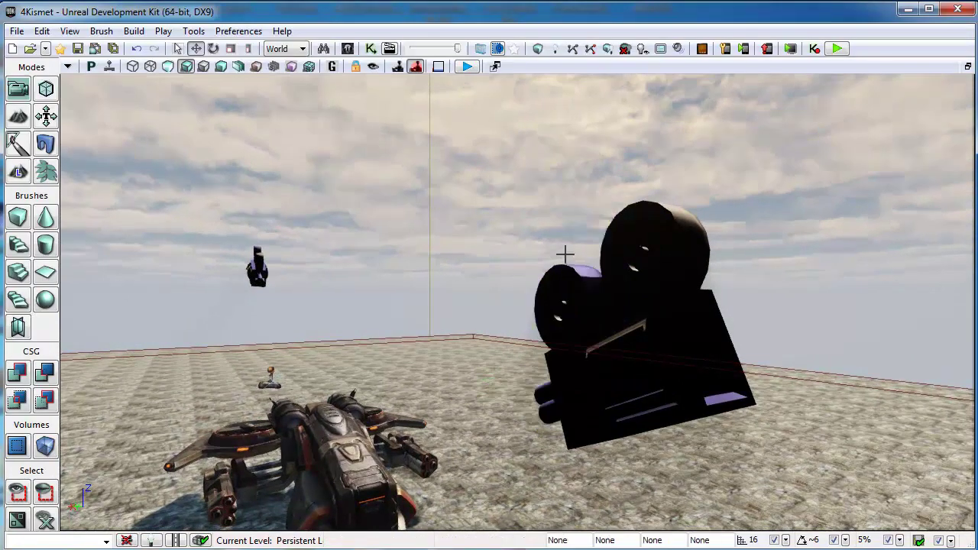
Step: Open the properties of the remaining camera behind the vehicle and toggle Constrain Aspect Ratio on and back off
{"action": "left_click", "coordinate": [567, 319]}
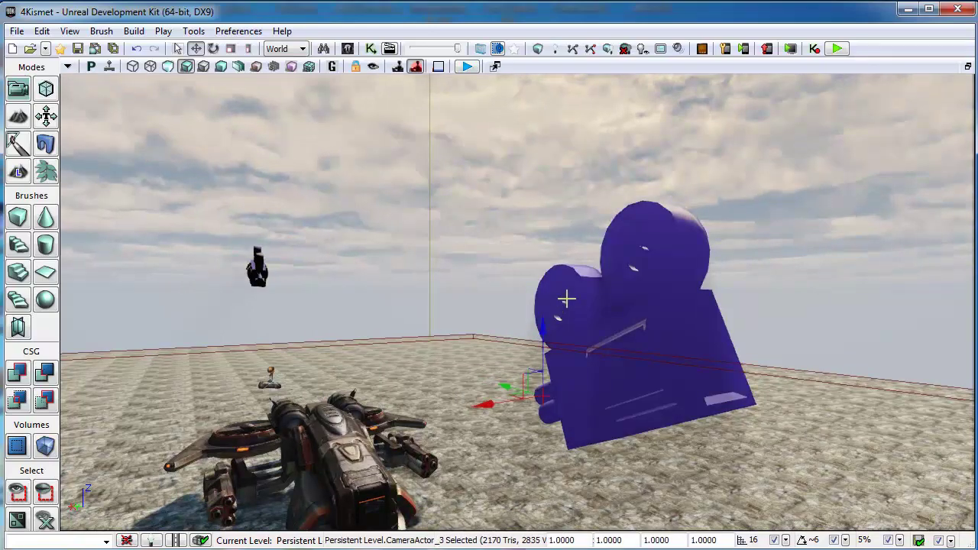
{"action": "double_click", "coordinate": [566, 298]}
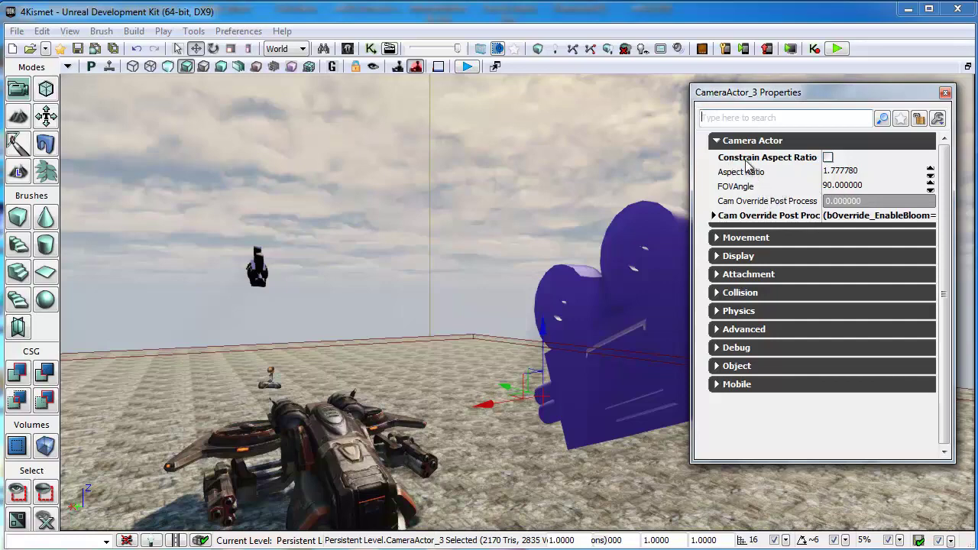
{"action": "left_click", "coordinate": [828, 159]}
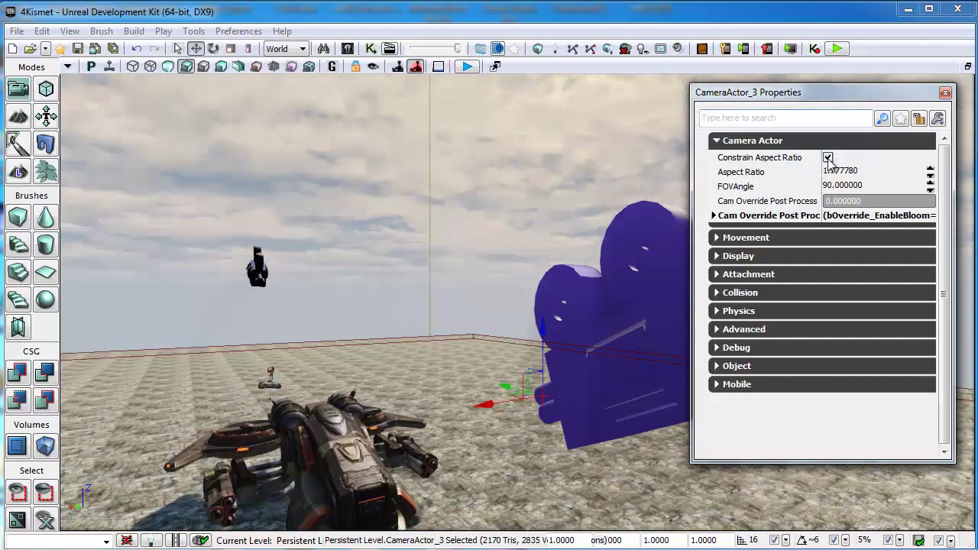
{"action": "left_click", "coordinate": [828, 159]}
{"action": "left_click", "coordinate": [828, 159]}
{"action": "left_click", "coordinate": [828, 159]}
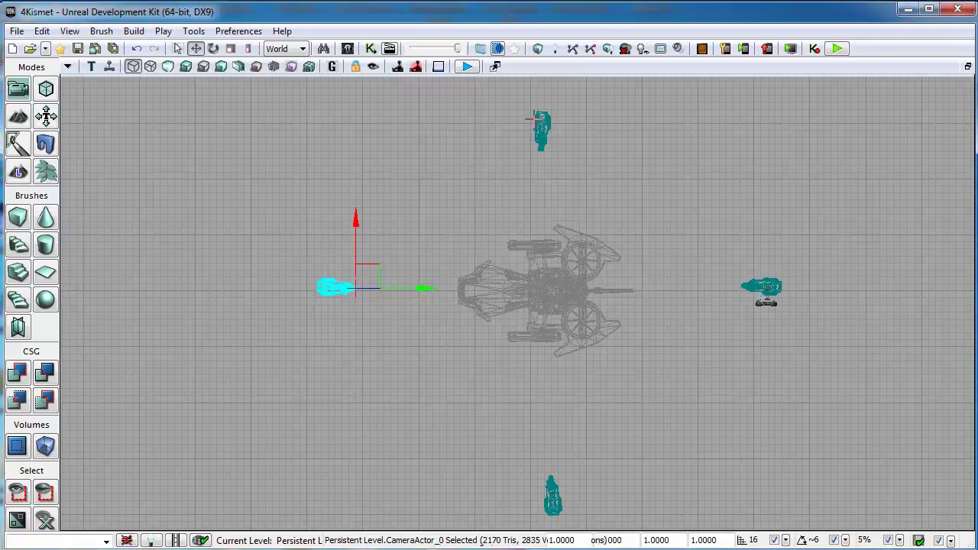
Step: Select each of the four cameras placed around the vehicle in the top view to review their placement
{"action": "left_click", "coordinate": [541, 131]}
{"action": "left_click", "coordinate": [761, 284]}
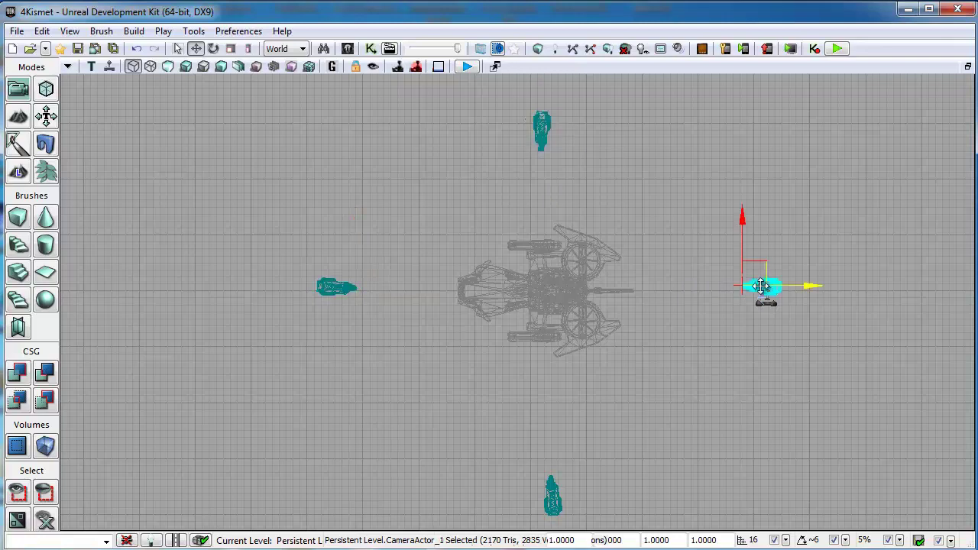
{"action": "left_click", "coordinate": [338, 287]}
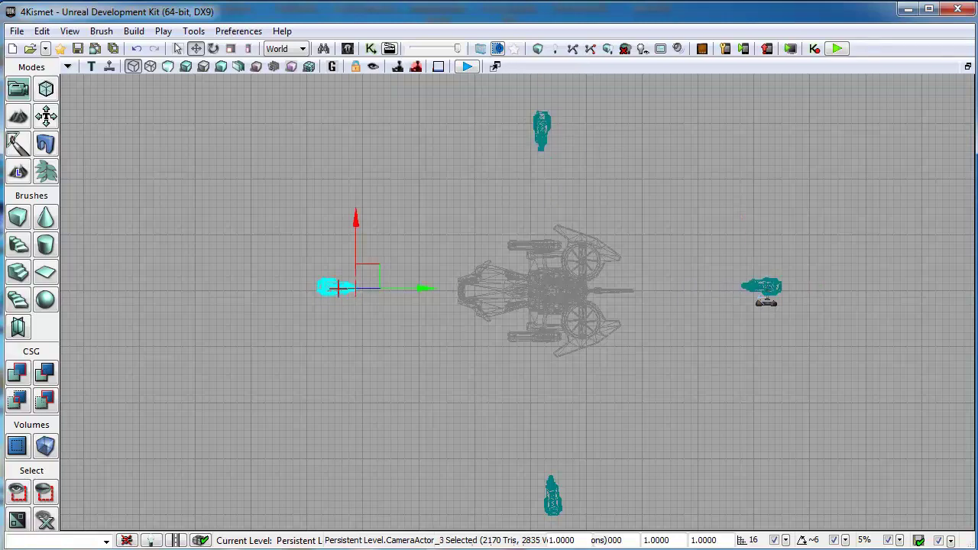
{"action": "left_click", "coordinate": [552, 495]}
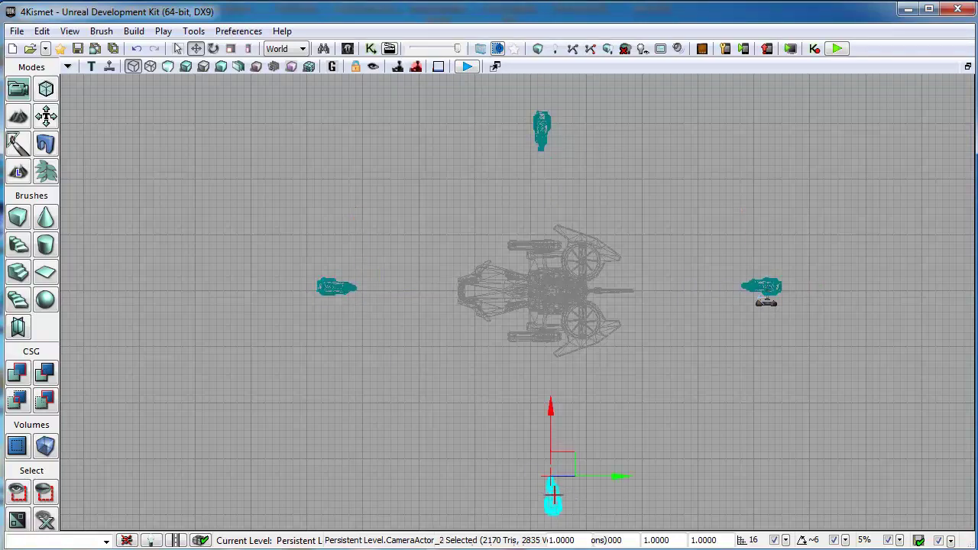
Step: Examine the Location and Rotation values in the movement properties of CameraActor_2
{"action": "double_click", "coordinate": [551, 495]}
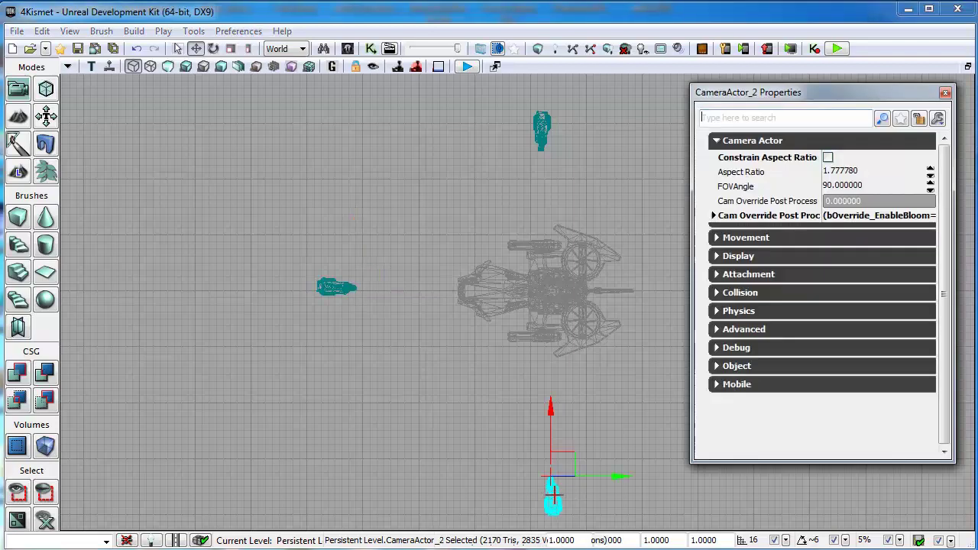
{"action": "left_click", "coordinate": [716, 239]}
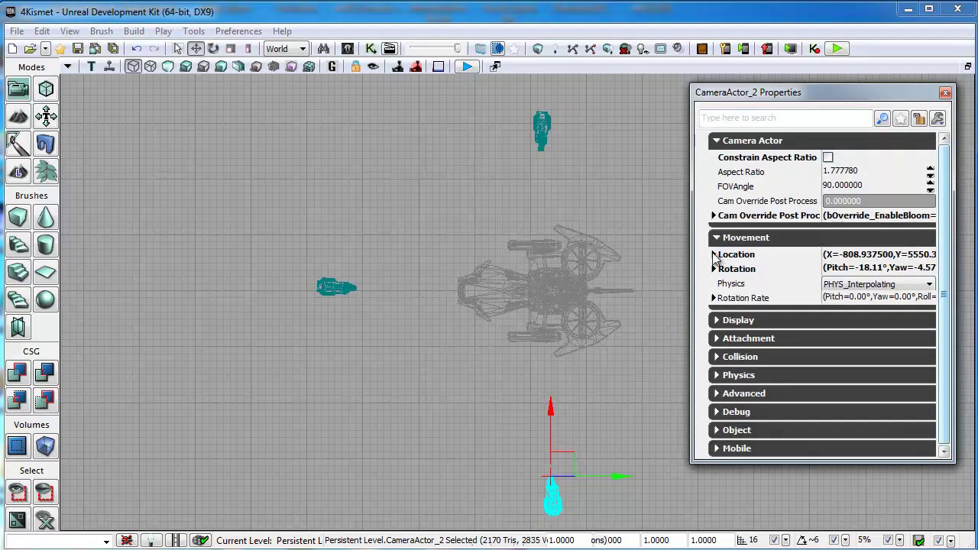
{"action": "left_click", "coordinate": [714, 255]}
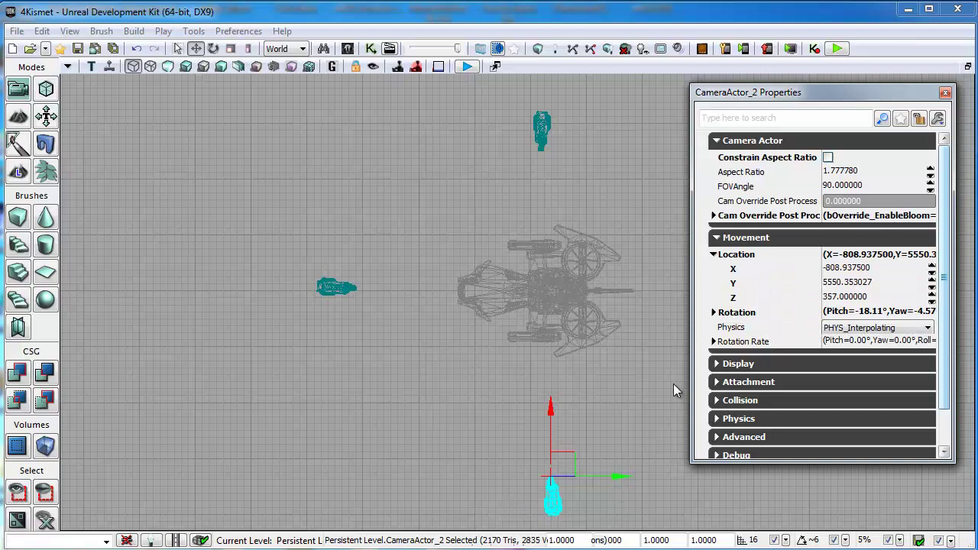
{"action": "left_click", "coordinate": [714, 312]}
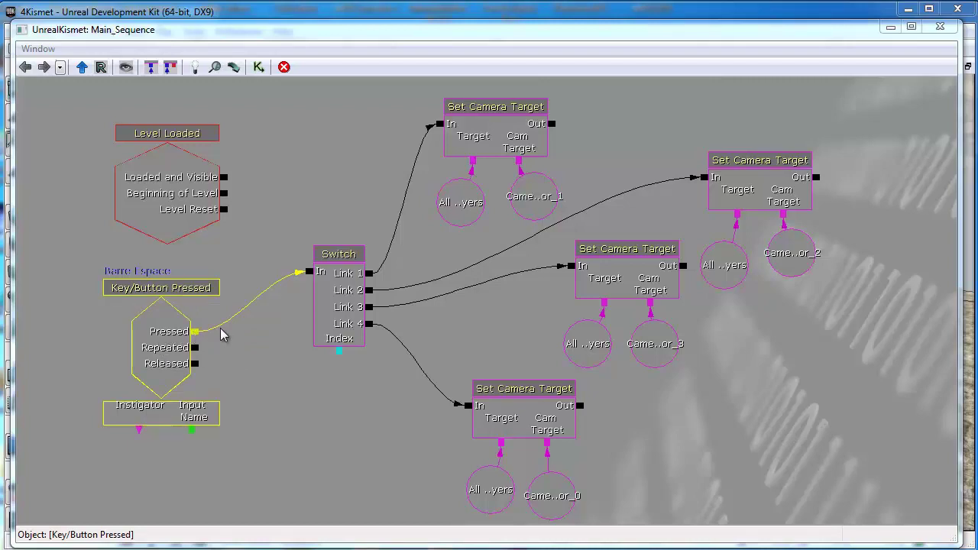
Step: Examine the Kismet Switch node that feeds the four Set Camera Target actions, including its Link Count and Looping properties
{"action": "left_click", "coordinate": [332, 290]}
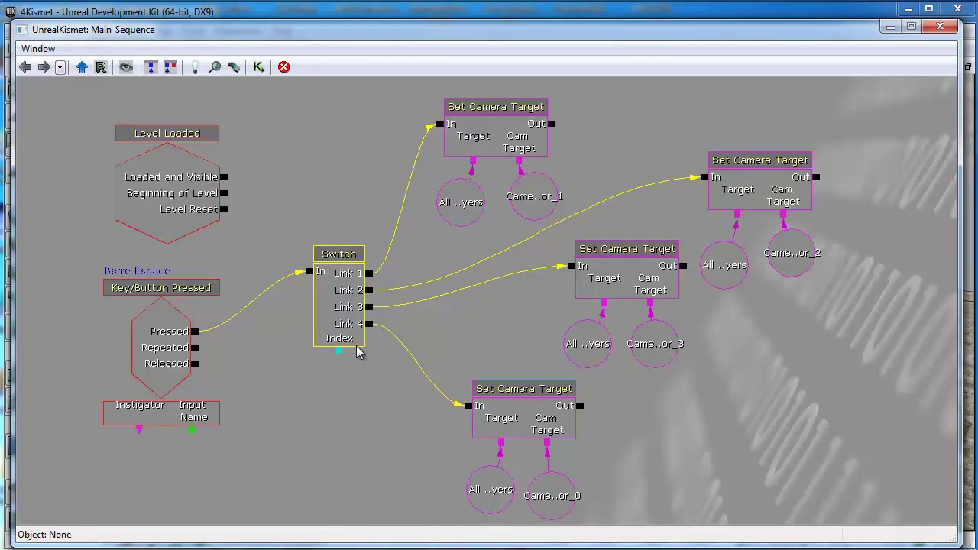
{"action": "double_click", "coordinate": [325, 292]}
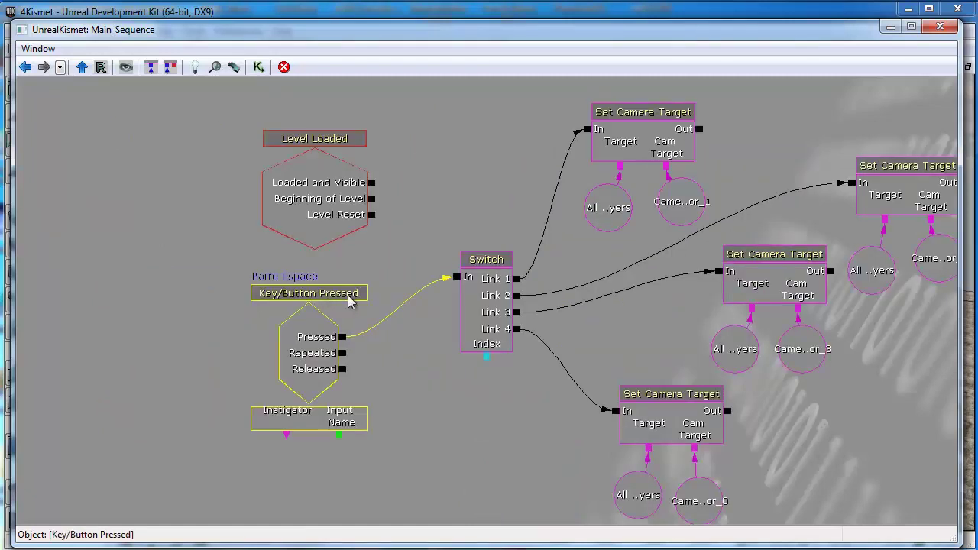
{"action": "left_click", "coordinate": [486, 296]}
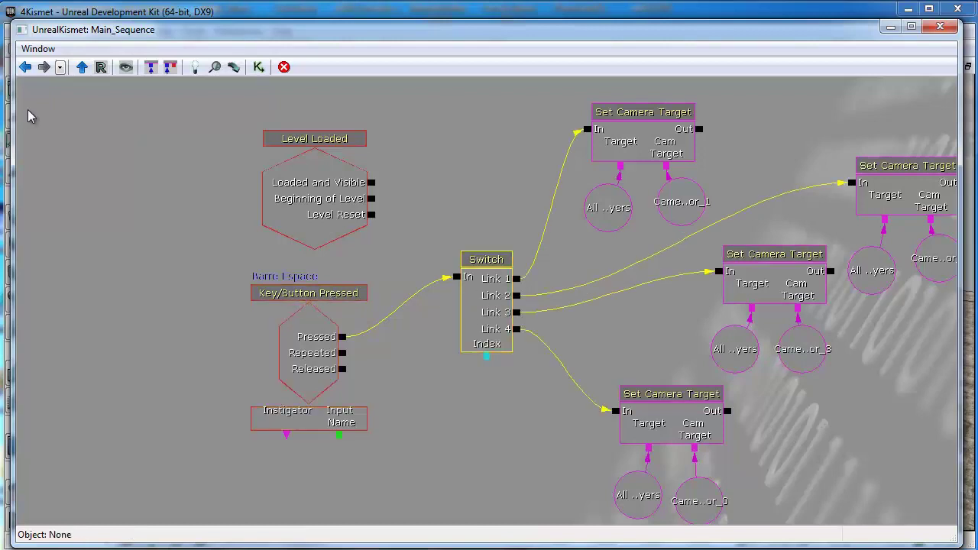
{"action": "left_click", "coordinate": [30, 51]}
{"action": "left_click", "coordinate": [35, 68]}
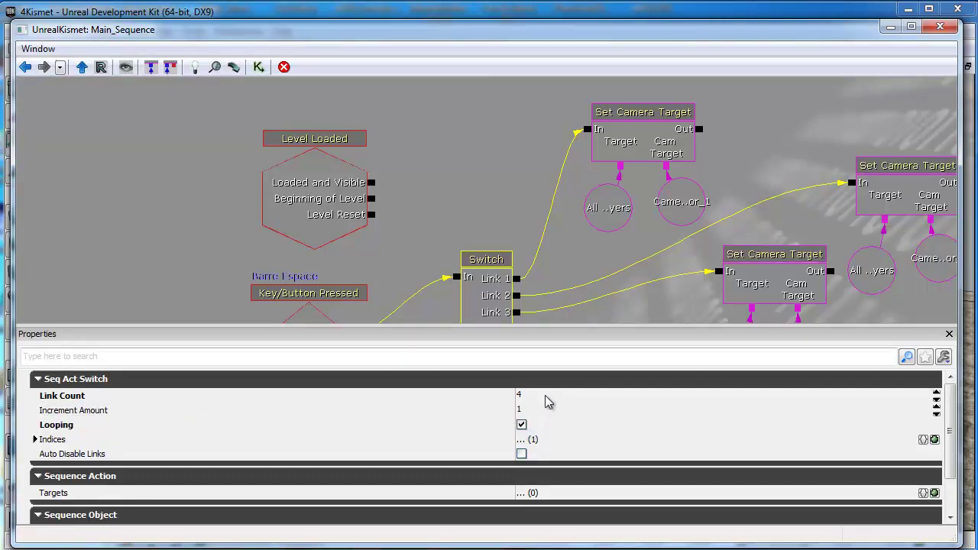
{"action": "left_click_drag", "start_coordinate": [459, 227], "coordinate": [455, 125]}
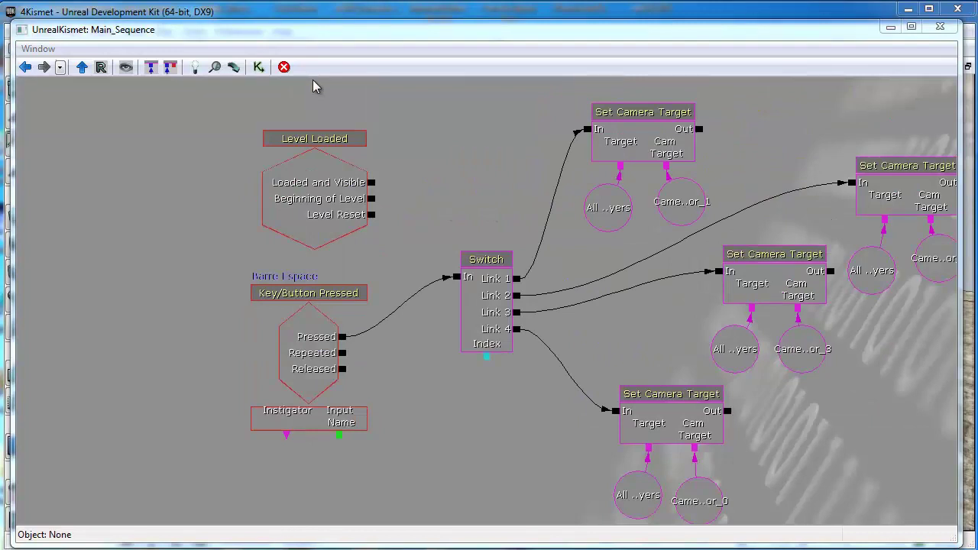
Step: Add a new Switch action to the Kismet sequence and place it beside the Level Loaded event
{"action": "right_click", "coordinate": [313, 67]}
{"action": "mouse_move", "coordinate": [313, 73]}
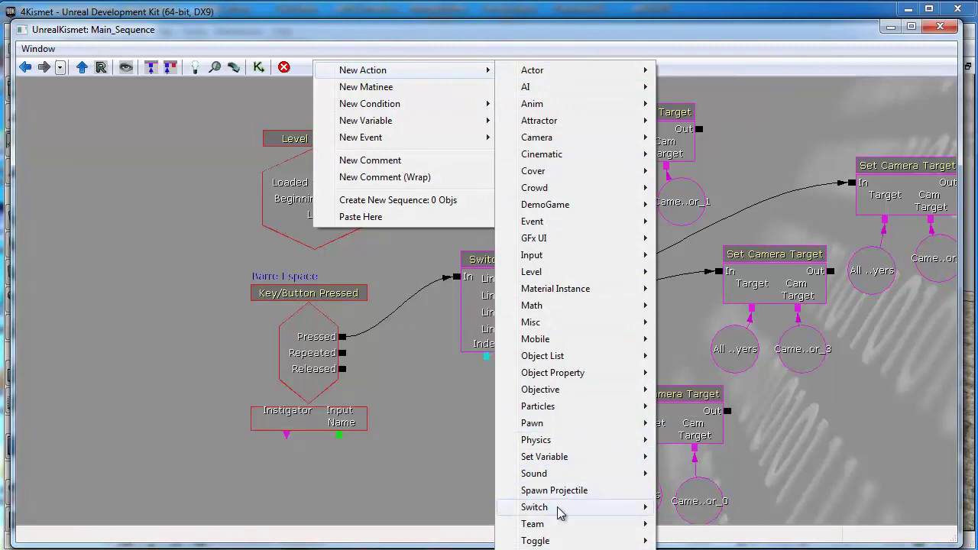
{"action": "mouse_move", "coordinate": [563, 514]}
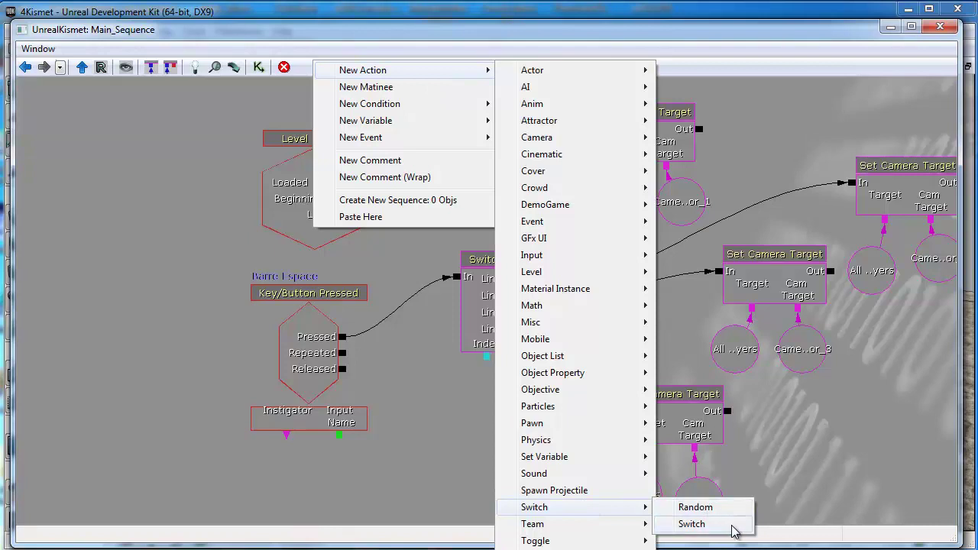
{"action": "left_click", "coordinate": [692, 525]}
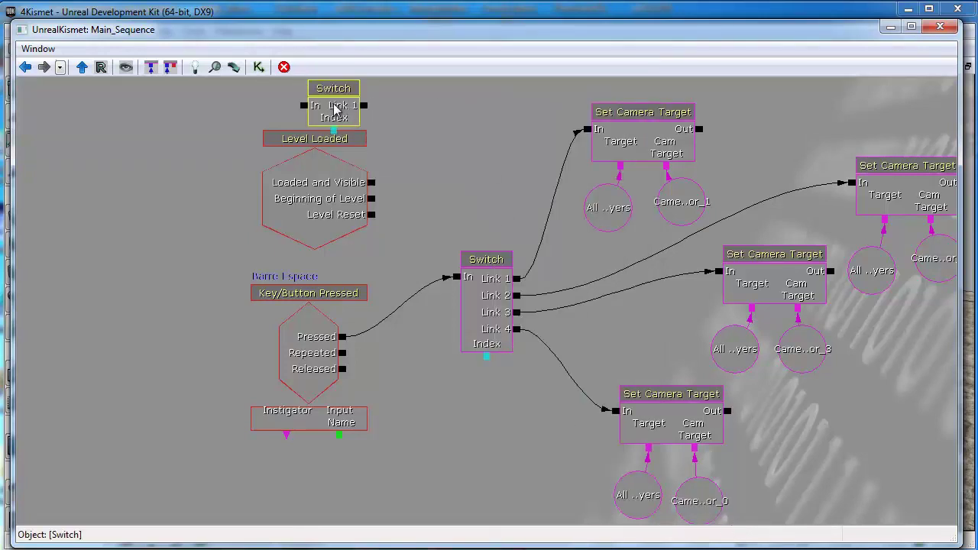
{"action": "left_click_drag", "start_coordinate": [333, 110], "coordinate": [154, 187]}
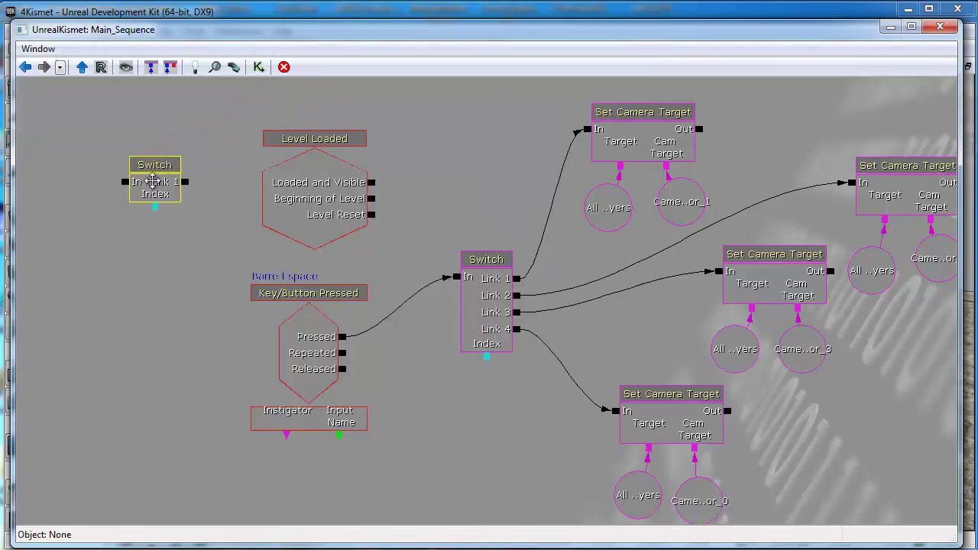
Step: Set the new Switch's Link Count to 3 and enable Looping in its properties
{"action": "left_click", "coordinate": [31, 48]}
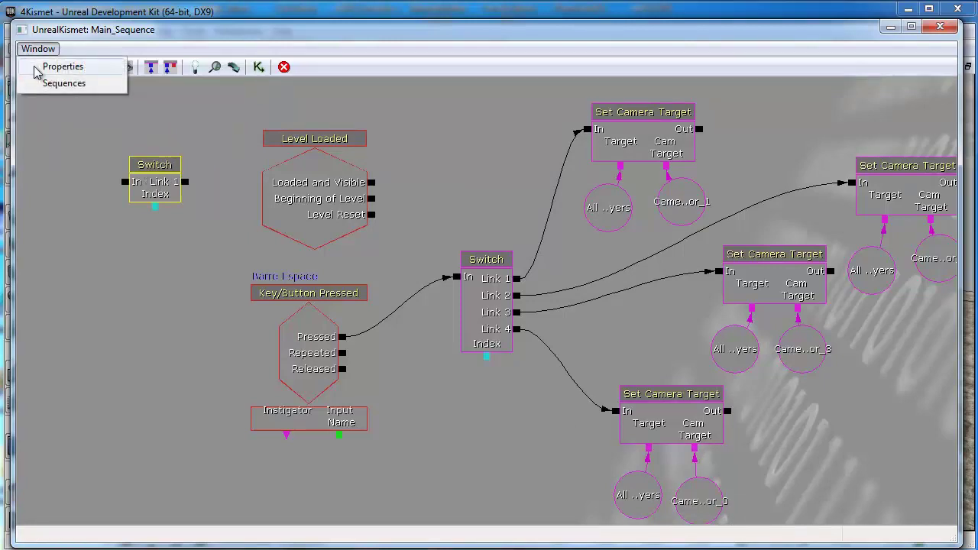
{"action": "left_click", "coordinate": [42, 67]}
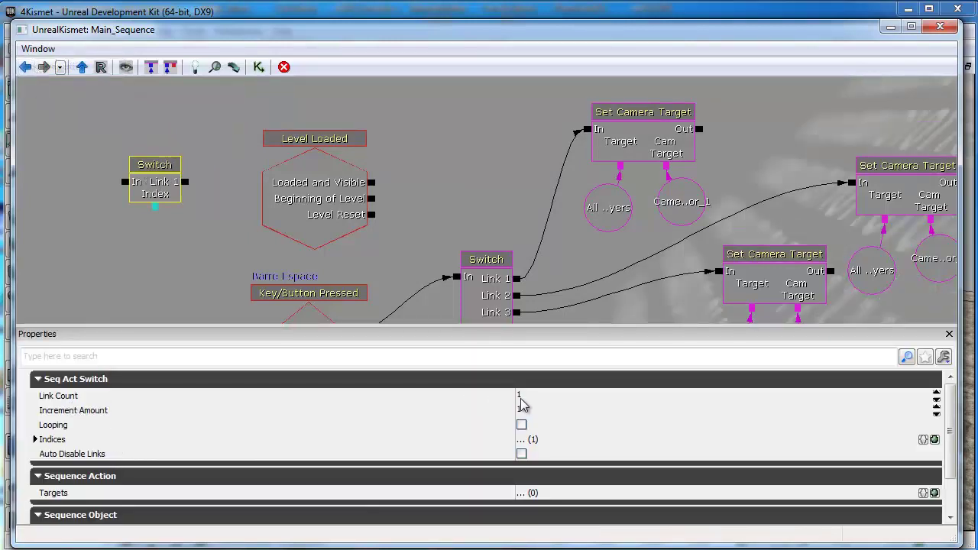
{"action": "left_click", "coordinate": [550, 399]}
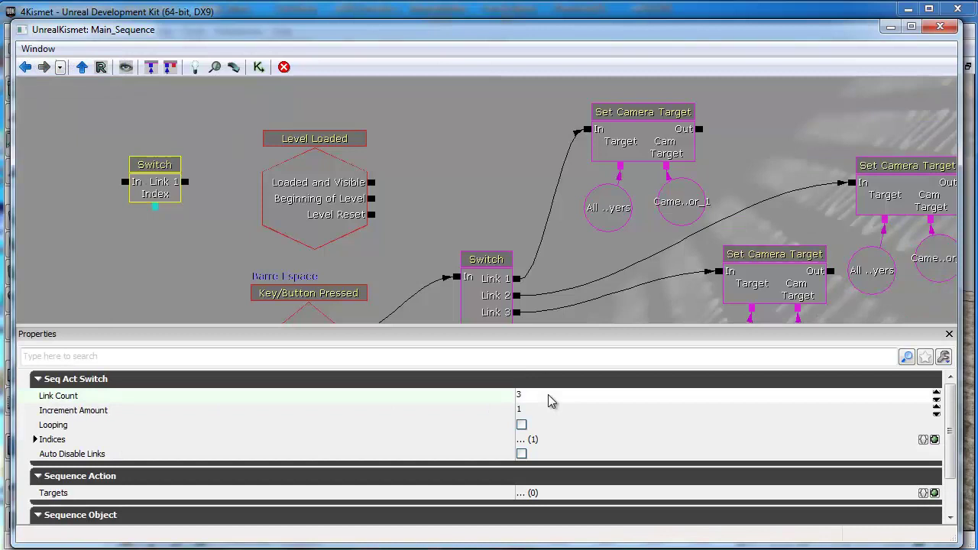
{"action": "key", "text": "Return"}
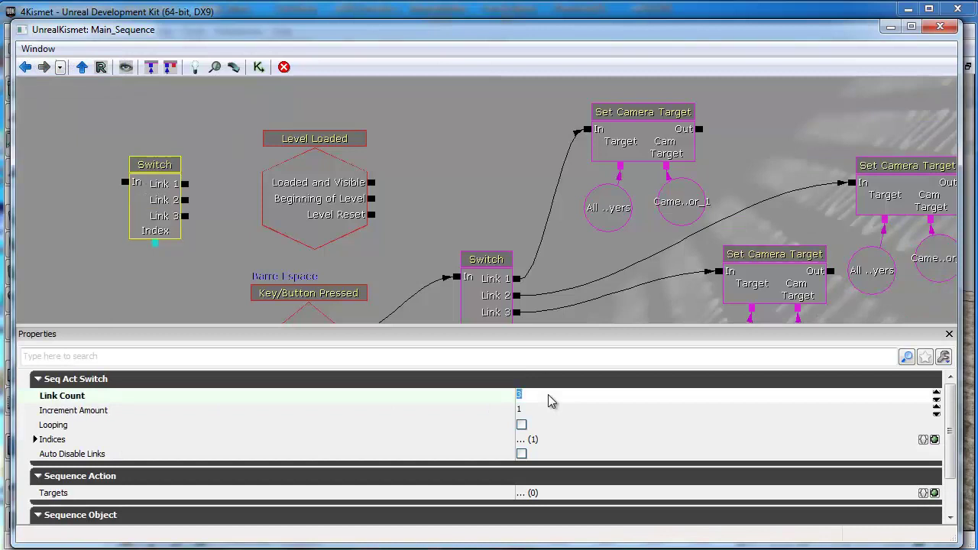
{"action": "left_click", "coordinate": [522, 425]}
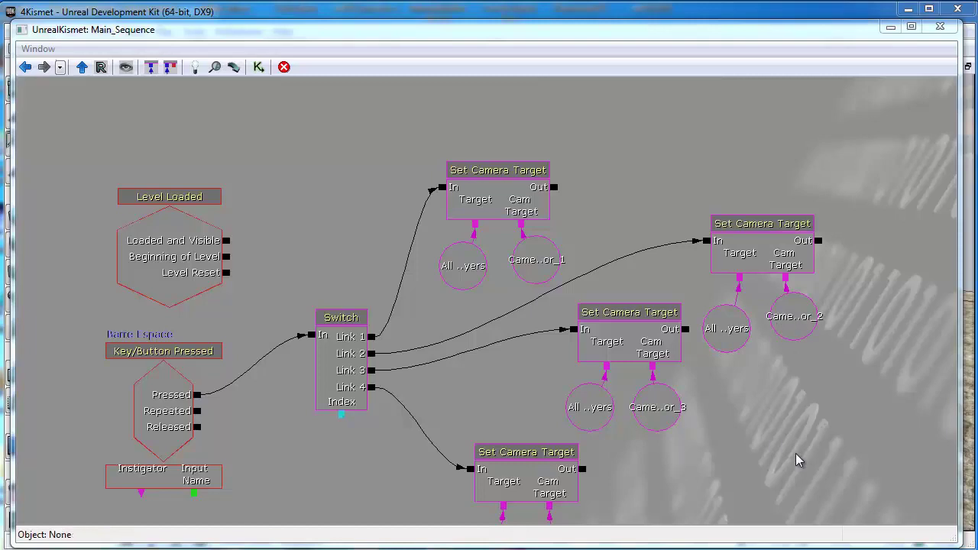
Step: Add a new Set Camera Target action in the empty area above the existing ones
{"action": "left_click_drag", "start_coordinate": [797, 459], "coordinate": [797, 404]}
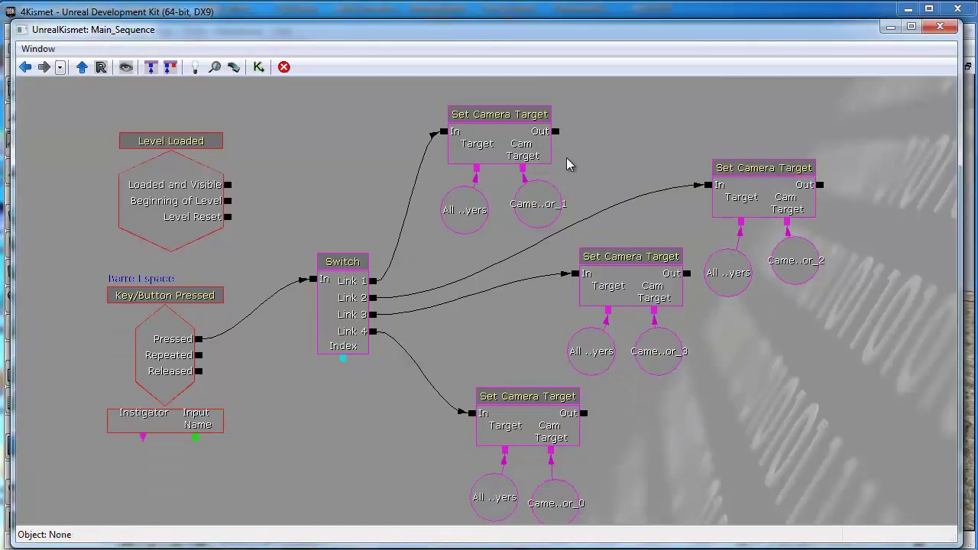
{"action": "left_click_drag", "start_coordinate": [601, 131], "coordinate": [618, 191]}
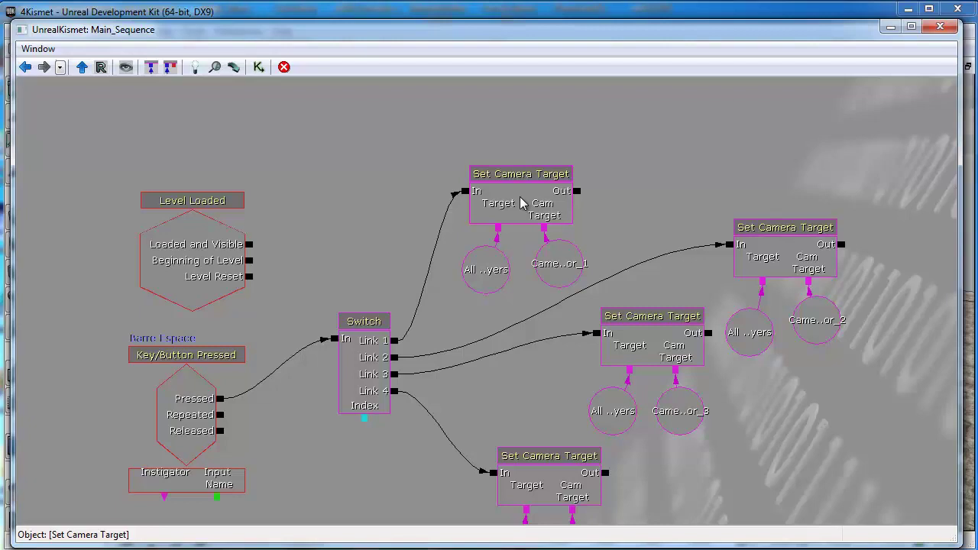
{"action": "right_click", "coordinate": [348, 92]}
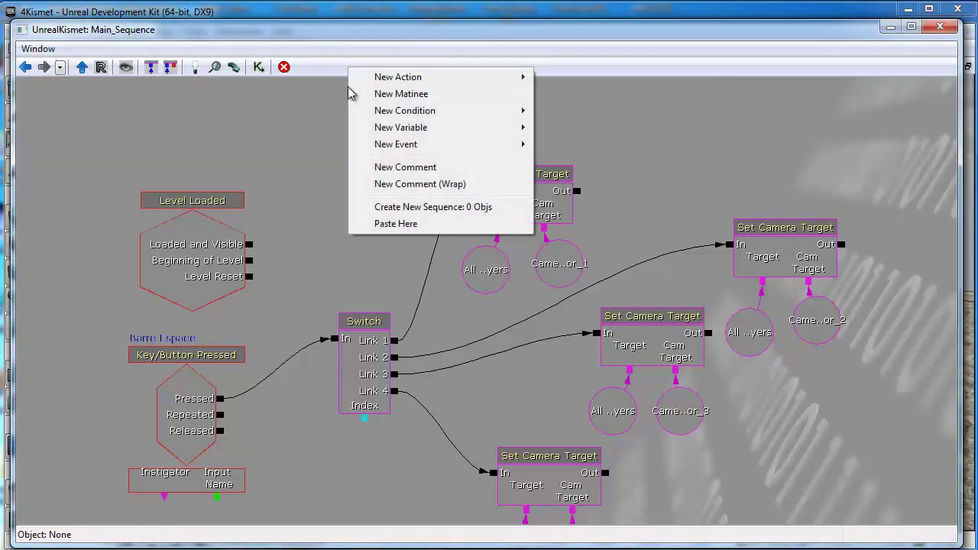
{"action": "mouse_move", "coordinate": [411, 84]}
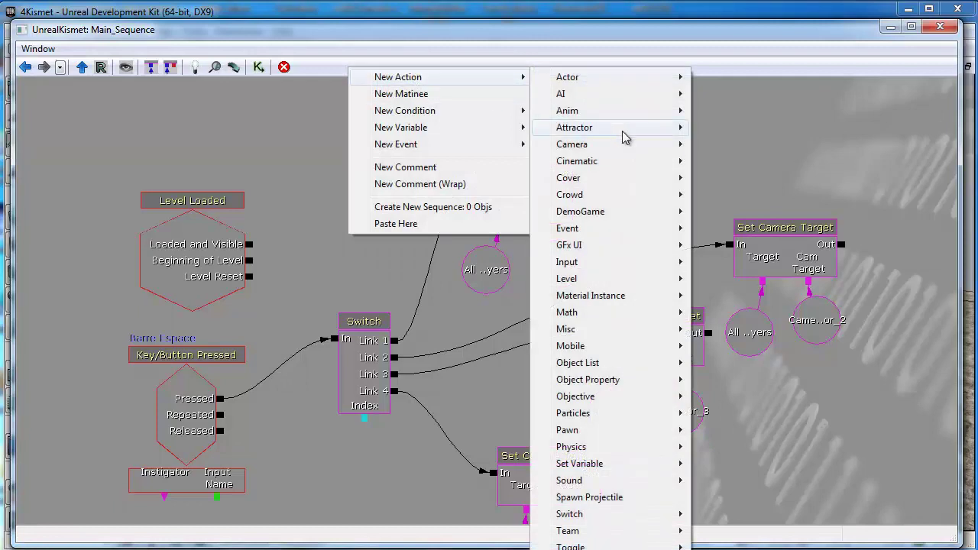
{"action": "mouse_move", "coordinate": [615, 153]}
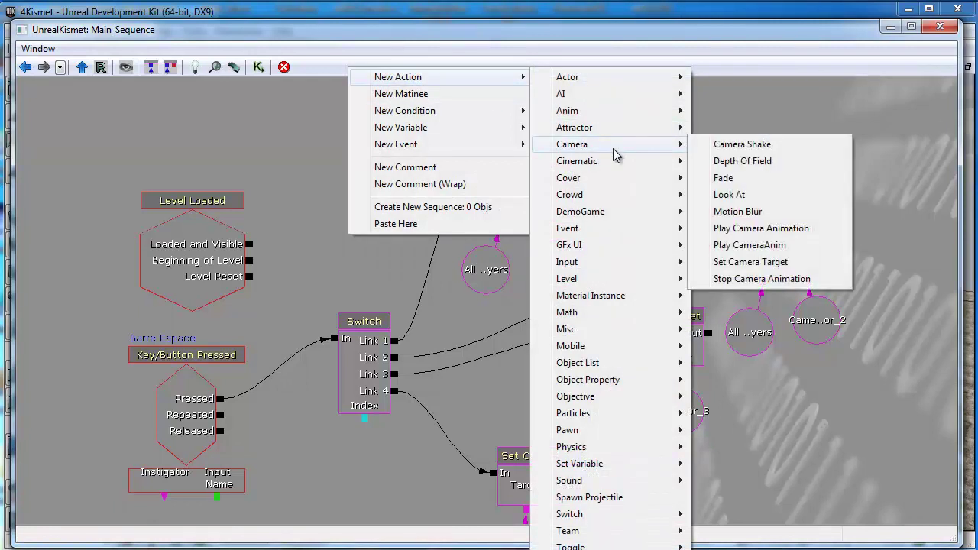
{"action": "left_click", "coordinate": [797, 263]}
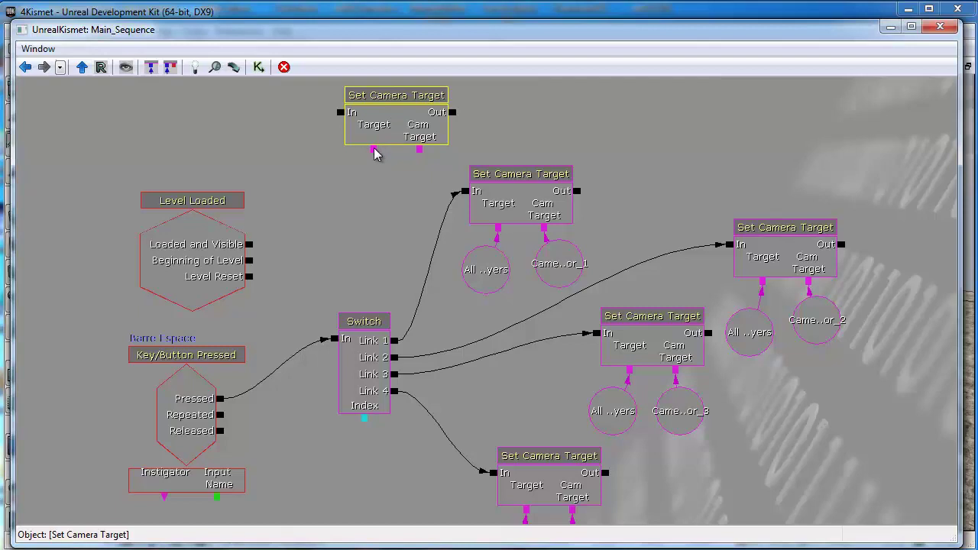
Step: Create a Player variable below the new Set Camera Target action and link it to its Target connector
{"action": "right_click", "coordinate": [333, 173]}
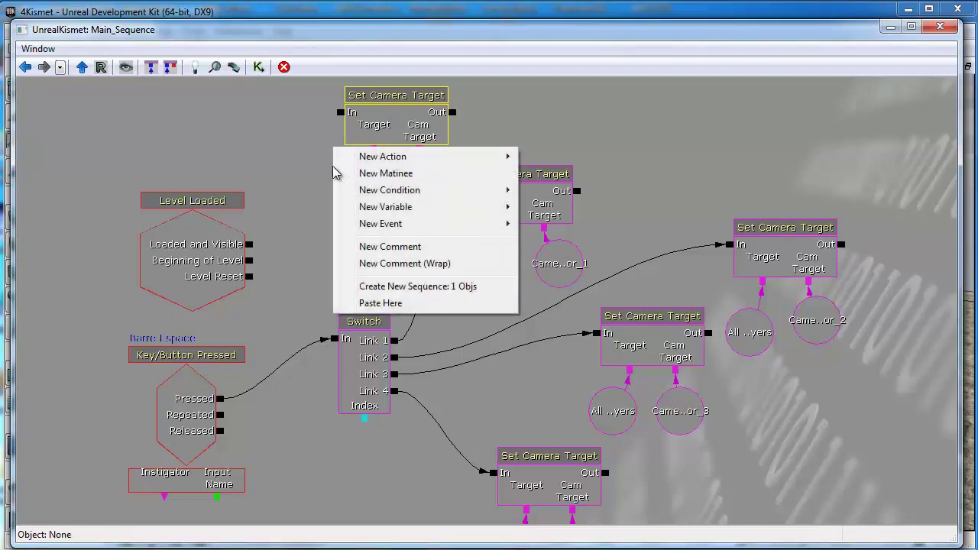
{"action": "mouse_move", "coordinate": [395, 207]}
{"action": "mouse_move", "coordinate": [575, 324]}
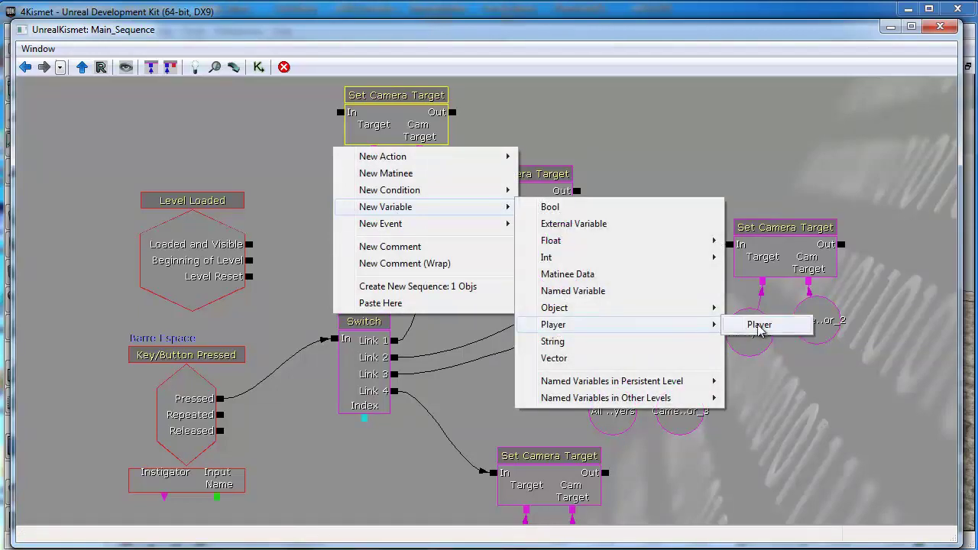
{"action": "left_click", "coordinate": [802, 327]}
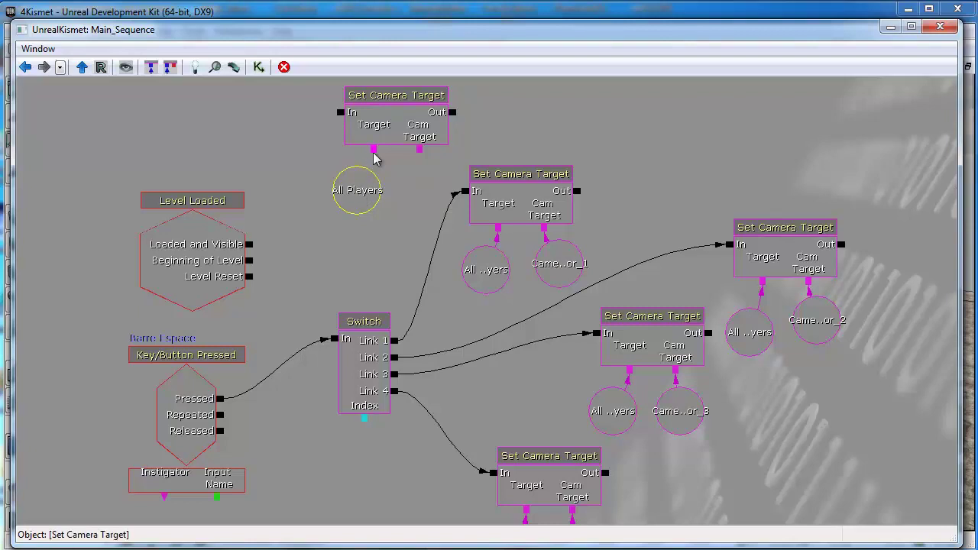
{"action": "left_click_drag", "start_coordinate": [373, 155], "coordinate": [361, 190]}
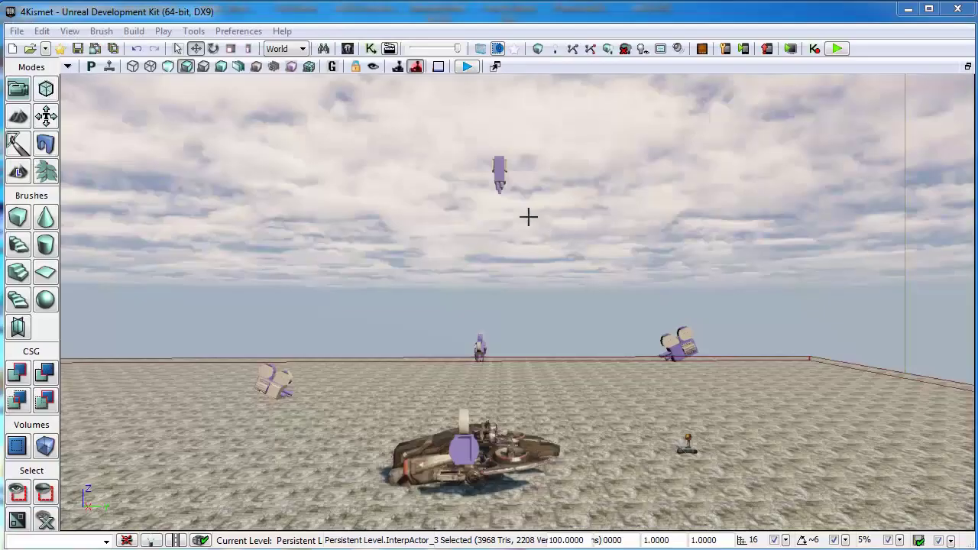
Step: Create an object variable from CameraActor_5, the camera high above the vehicle, and link it to the new action's Cam Target
{"action": "left_click", "coordinate": [499, 166]}
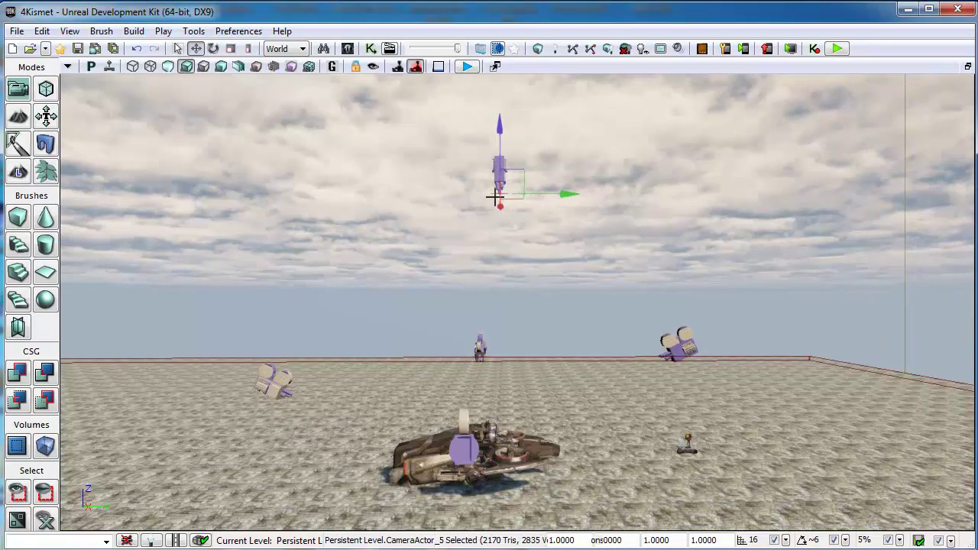
{"action": "left_click", "coordinate": [370, 48]}
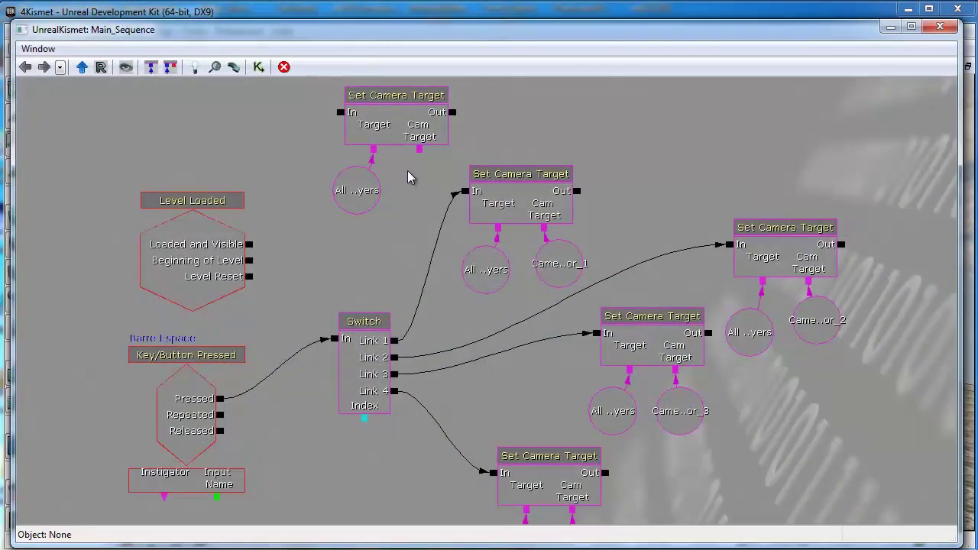
{"action": "right_click", "coordinate": [410, 177]}
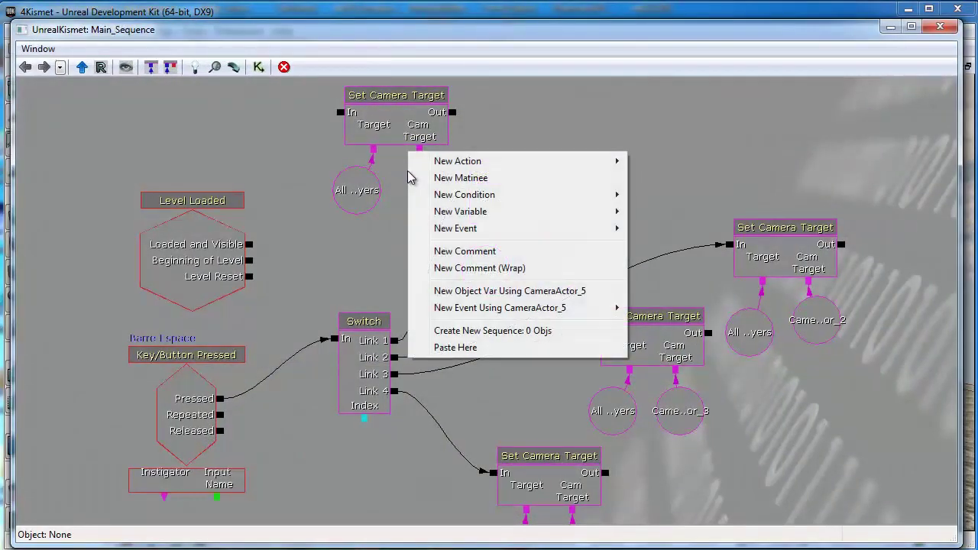
{"action": "left_click", "coordinate": [472, 291]}
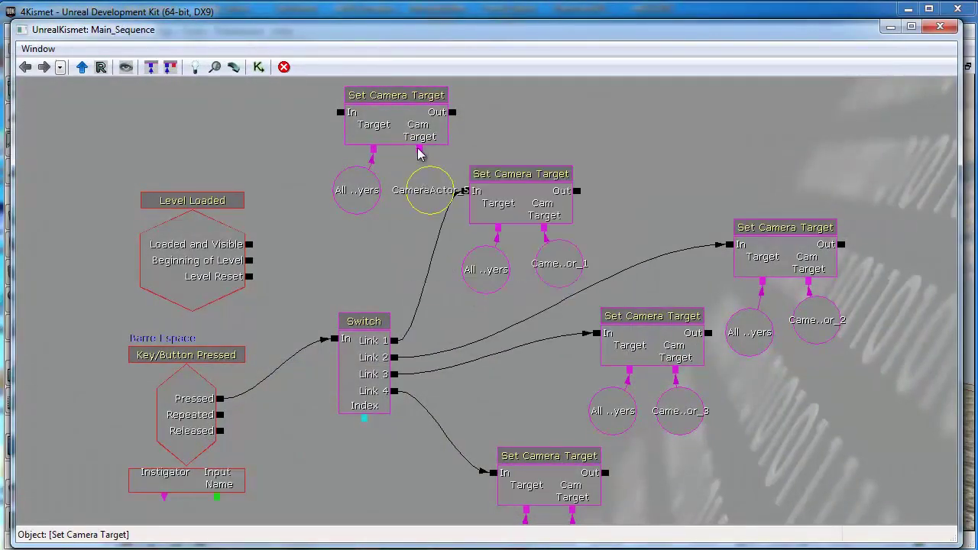
{"action": "left_click_drag", "start_coordinate": [419, 149], "coordinate": [430, 186]}
Step: Break the link from Key/Button Pressed to the Switch, connect Pressed to the new Set Camera Target, and play-test the camera change
{"action": "left_click_drag", "start_coordinate": [382, 250], "coordinate": [396, 264]}
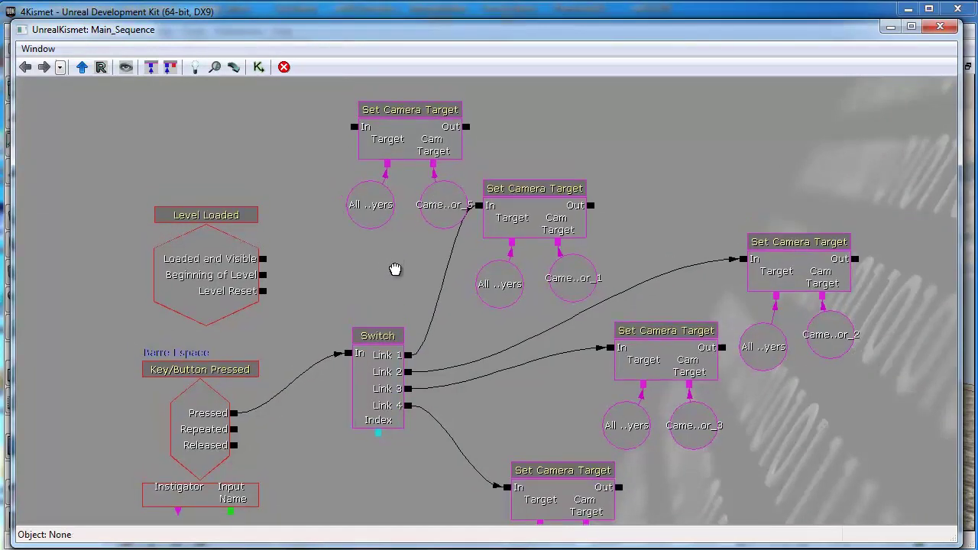
{"action": "left_click", "coordinate": [411, 152]}
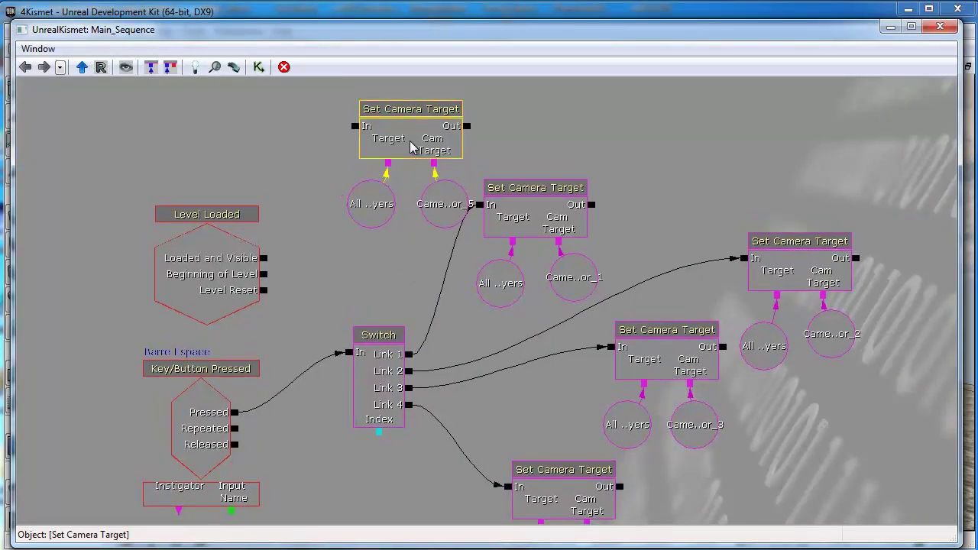
{"action": "right_click", "coordinate": [350, 355]}
{"action": "mouse_move", "coordinate": [408, 360]}
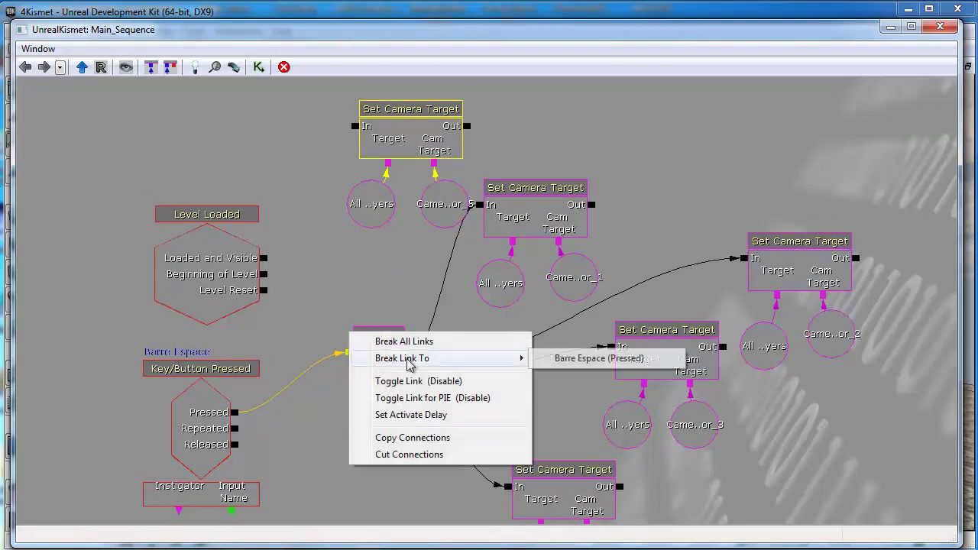
{"action": "left_click", "coordinate": [563, 365]}
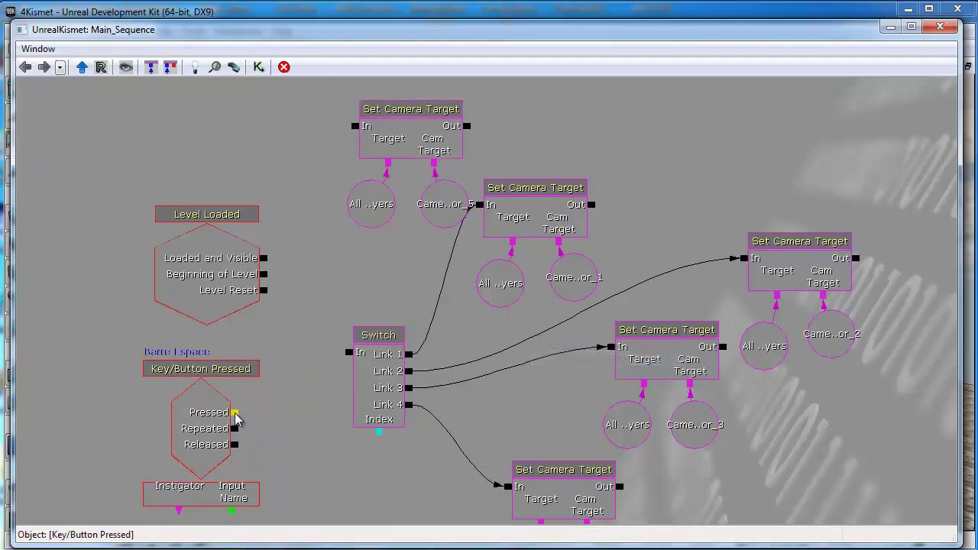
{"action": "left_click_drag", "start_coordinate": [235, 415], "coordinate": [355, 133]}
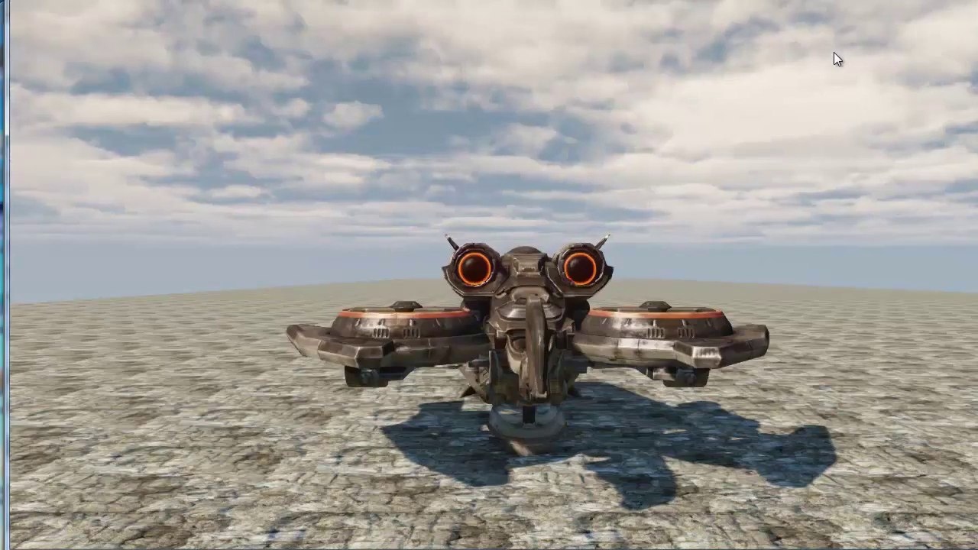
{"action": "key", "text": "space"}
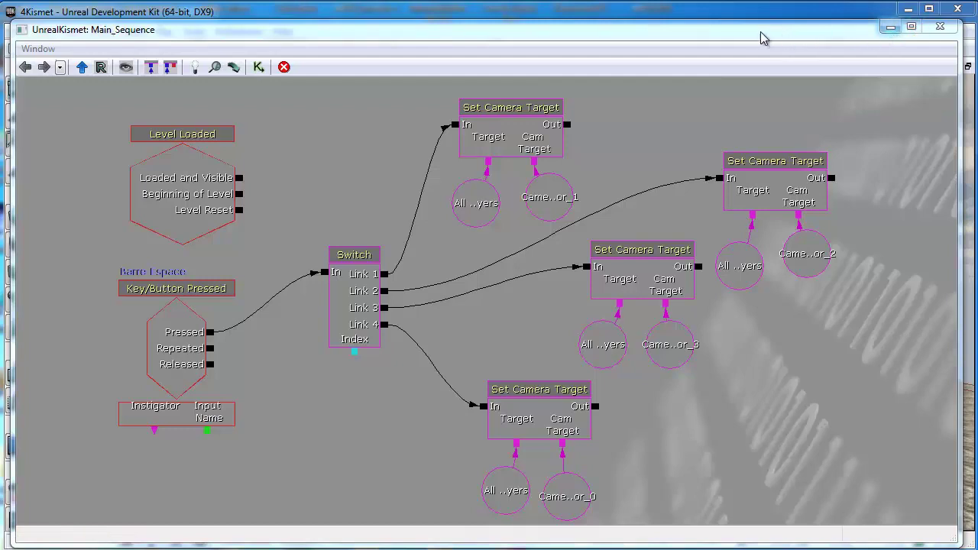
Step: Place the Kismet window beside the perspective viewport and locate CameraActor_1 in the level from its variable
{"action": "left_click_drag", "start_coordinate": [732, 31], "coordinate": [977, 25]}
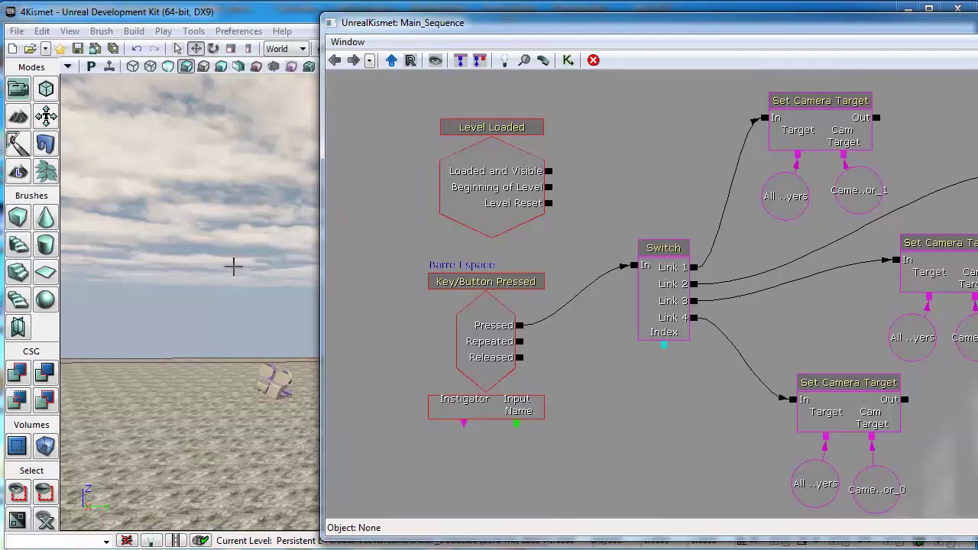
{"action": "double_click", "coordinate": [869, 196]}
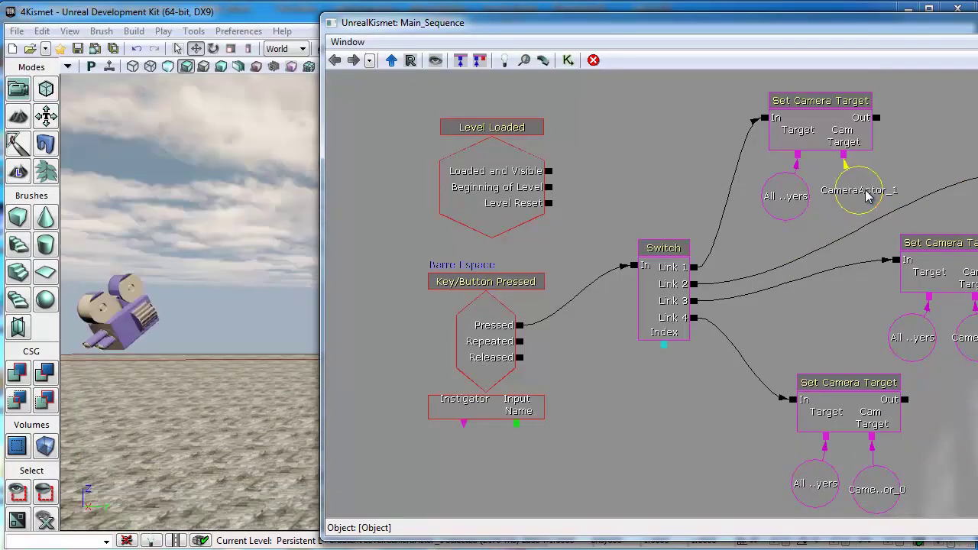
{"action": "left_click_drag", "start_coordinate": [211, 288], "coordinate": [441, 528]}
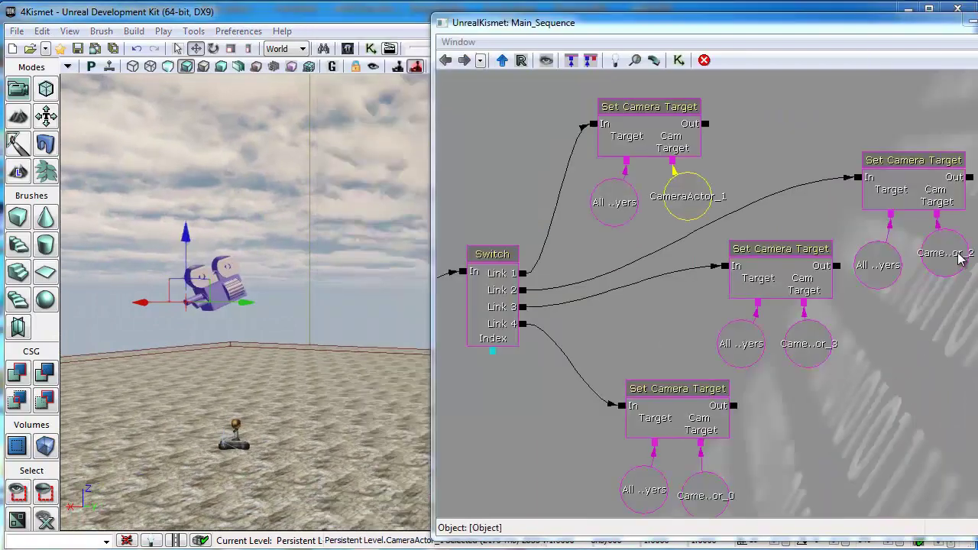
Step: Locate CameraActor_2 and CameraActor_3 in the level from their Kismet variables and examine their positions around the vehicle
{"action": "left_click", "coordinate": [961, 260]}
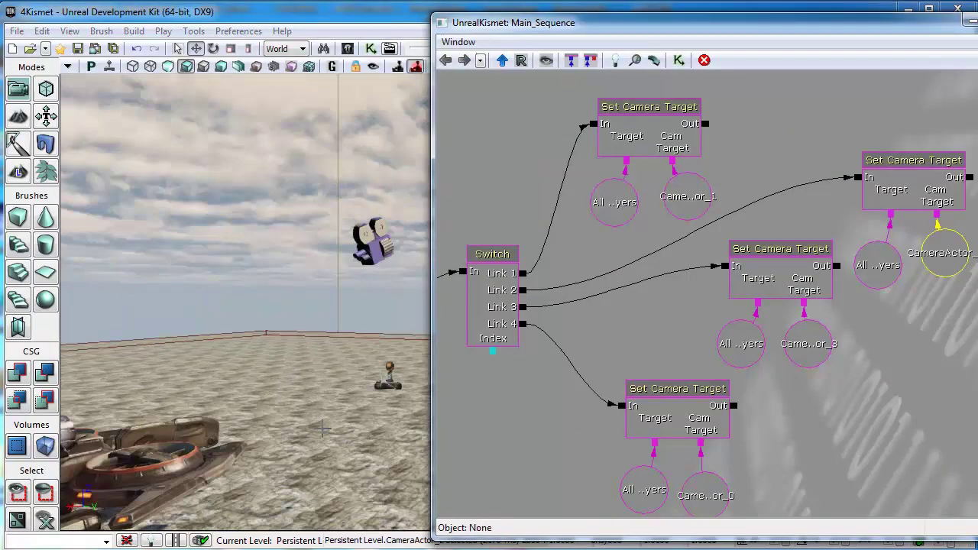
{"action": "left_click_drag", "start_coordinate": [315, 417], "coordinate": [419, 429]}
{"action": "left_click", "coordinate": [411, 462]}
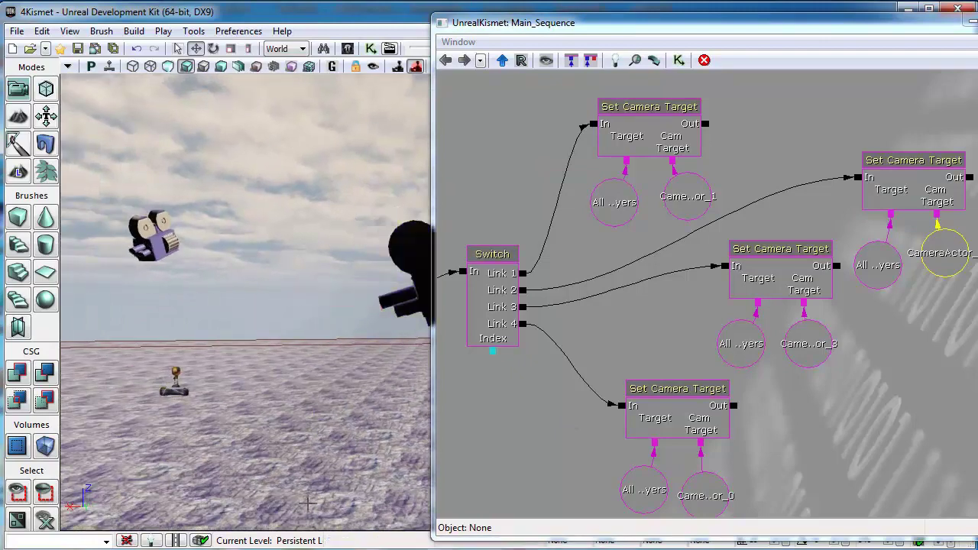
{"action": "left_click_drag", "start_coordinate": [288, 407], "coordinate": [428, 403]}
{"action": "double_click", "coordinate": [808, 345]}
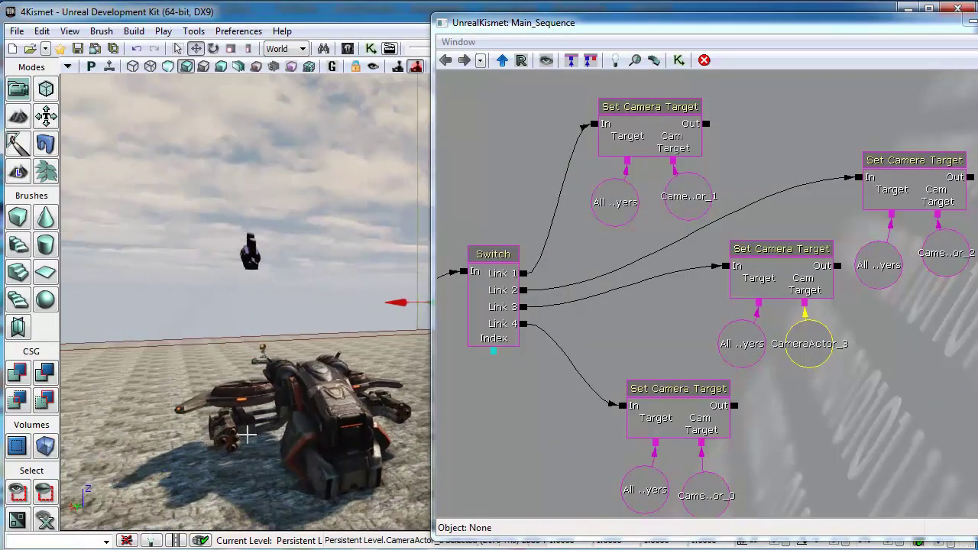
Step: Select CameraActor_1 in the level, find it in UnrealKismet, and play the level to check its starting view
{"action": "left_click_drag", "start_coordinate": [218, 359], "coordinate": [328, 364]}
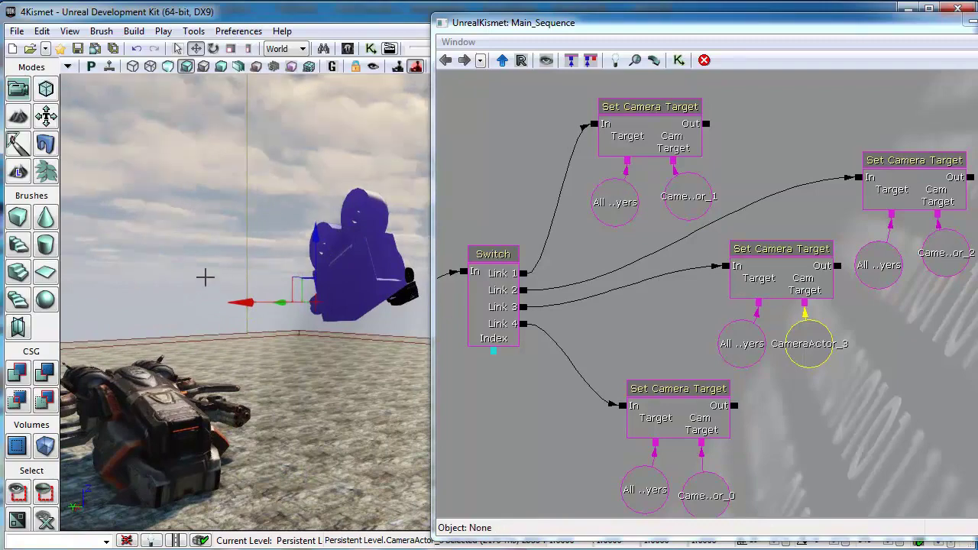
{"action": "left_click_drag", "start_coordinate": [205, 278], "coordinate": [159, 283]}
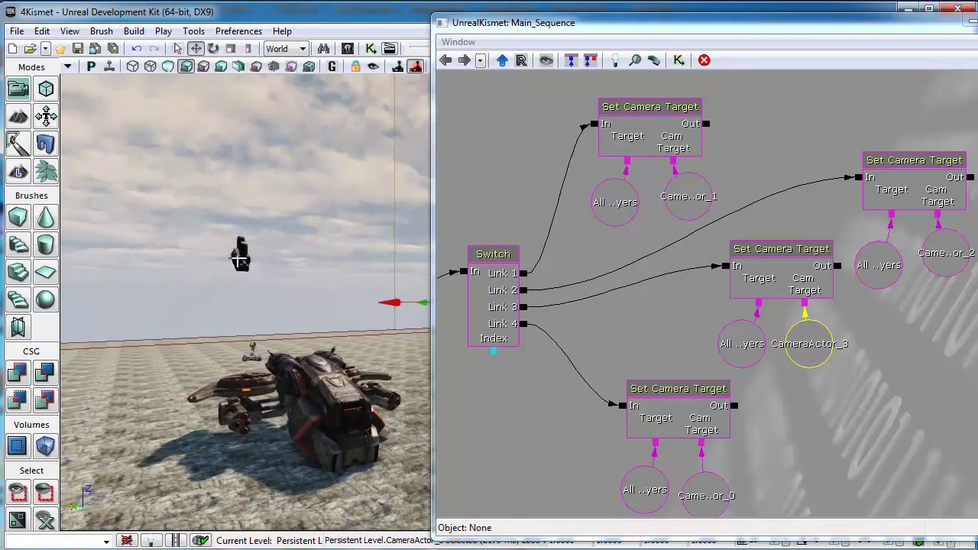
{"action": "left_click", "coordinate": [240, 258]}
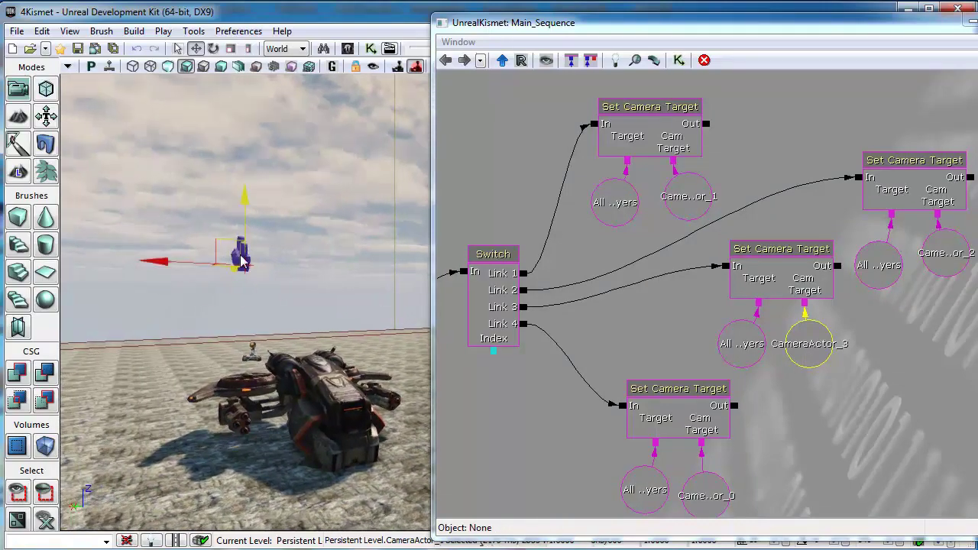
{"action": "right_click", "coordinate": [240, 258]}
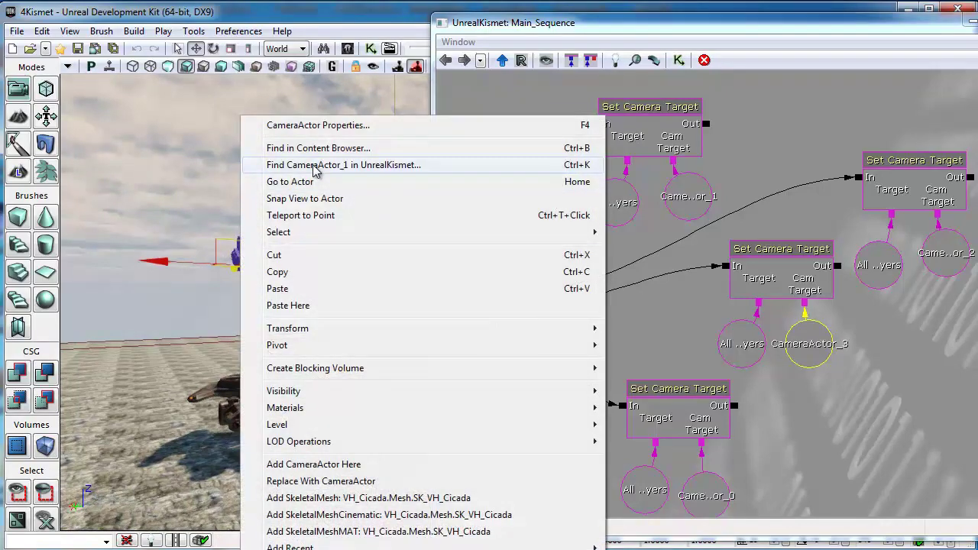
{"action": "left_click", "coordinate": [315, 166]}
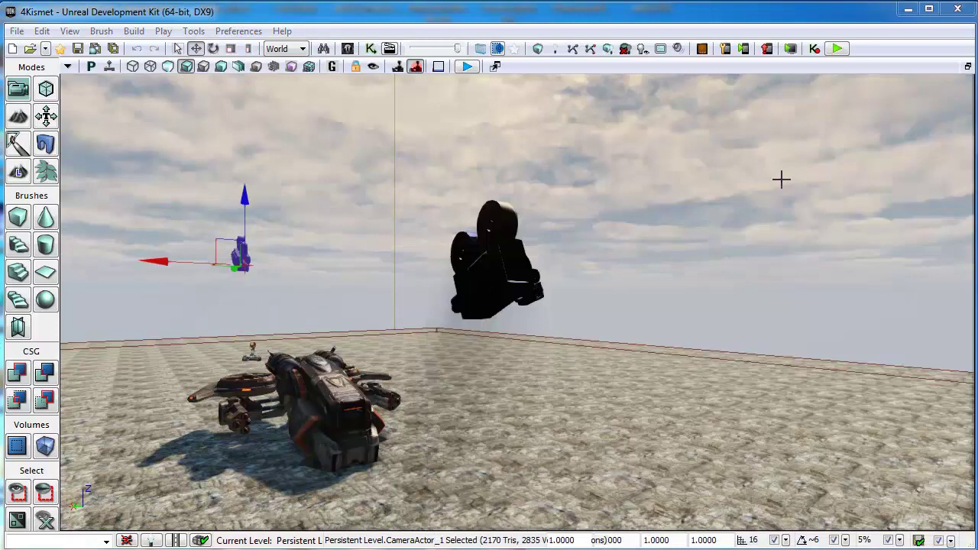
{"action": "left_click", "coordinate": [838, 50]}
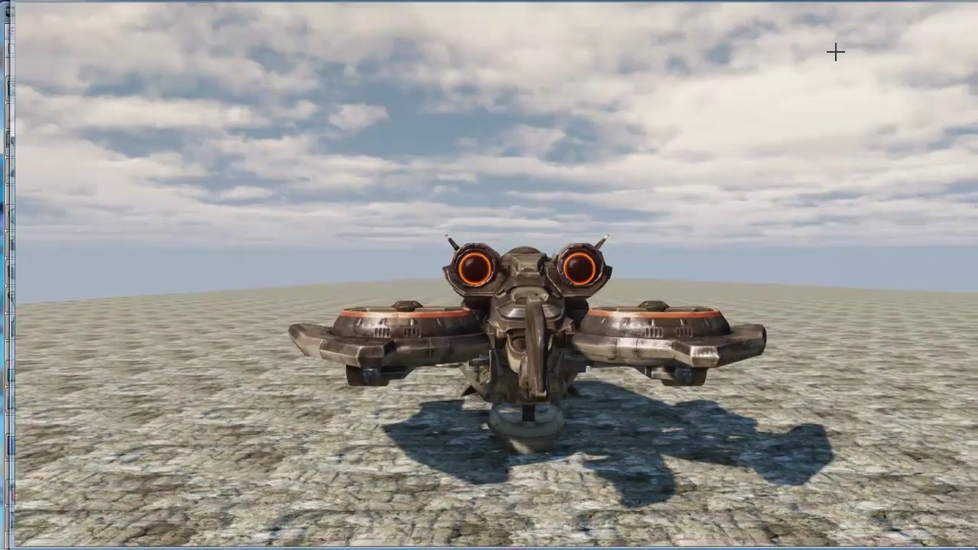
{"action": "key", "text": "Escape"}
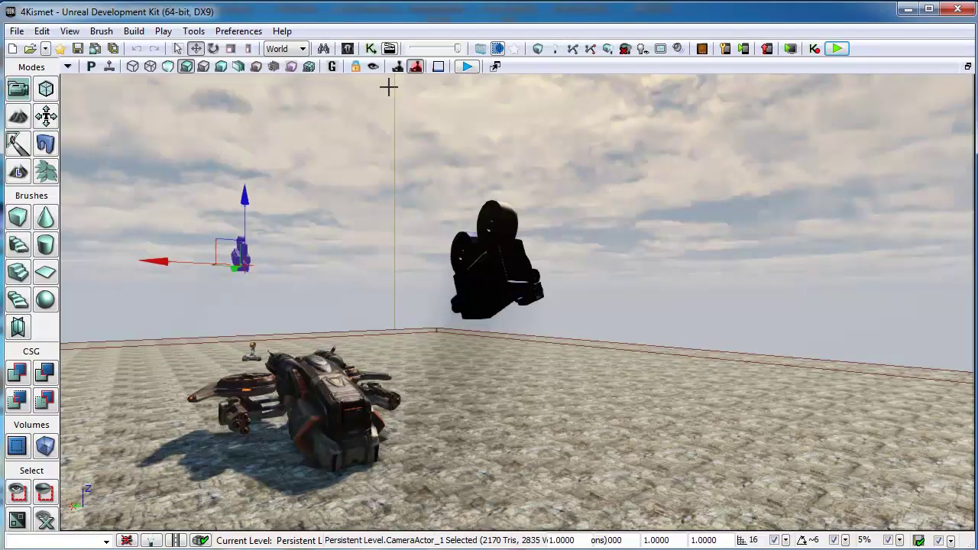
Step: Connect the Loaded and Visible output of the Level Loaded event to the Switch's In input in Kismet
{"action": "left_click", "coordinate": [377, 50]}
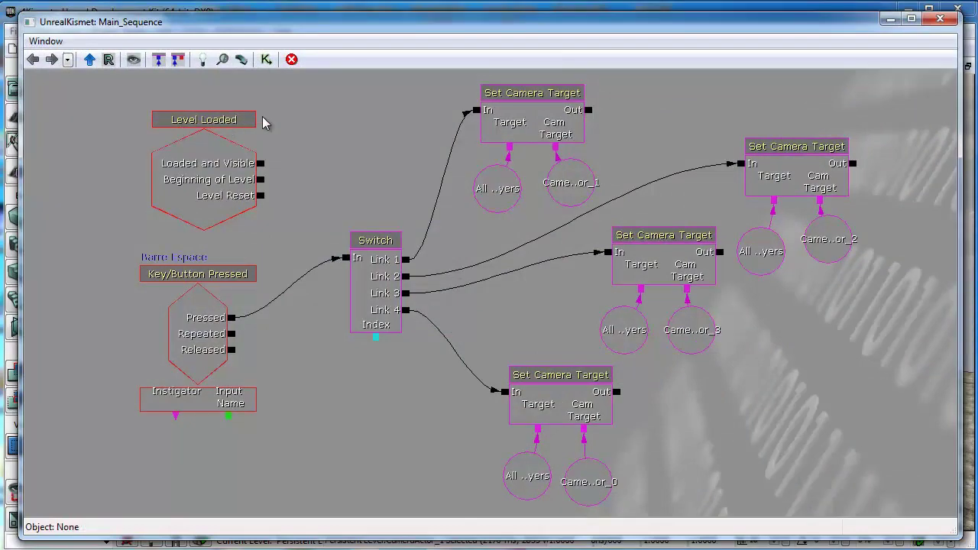
{"action": "right_click", "coordinate": [278, 76]}
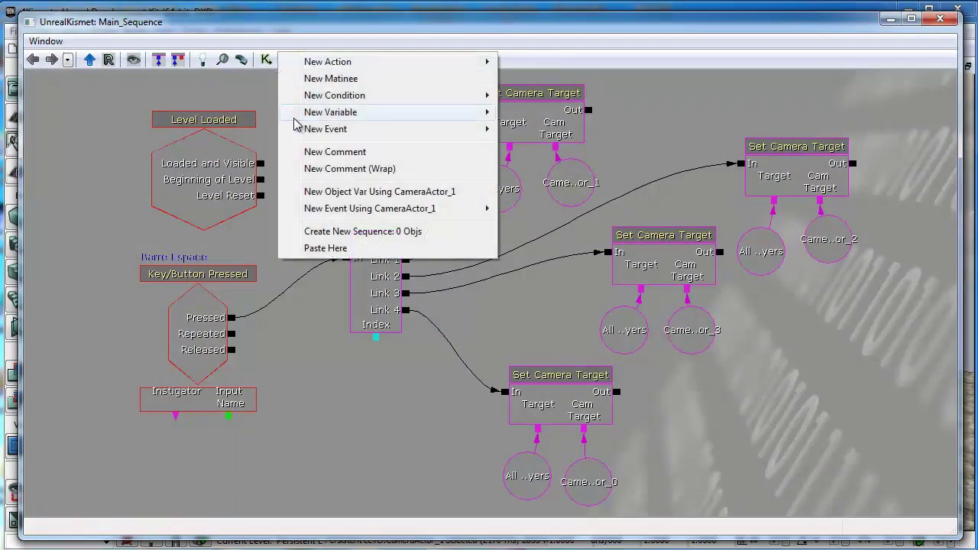
{"action": "mouse_move", "coordinate": [315, 136]}
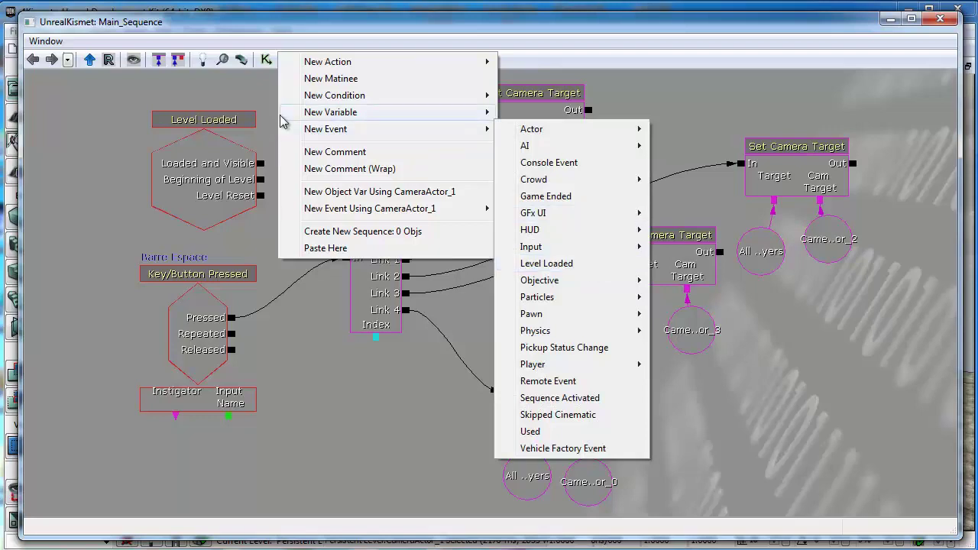
{"action": "left_click", "coordinate": [266, 99]}
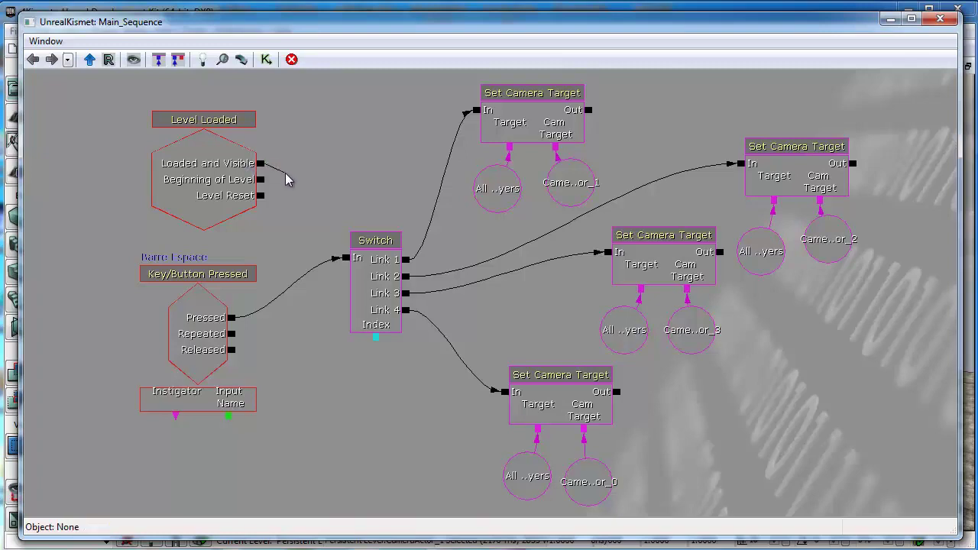
{"action": "left_click_drag", "start_coordinate": [285, 179], "coordinate": [347, 262]}
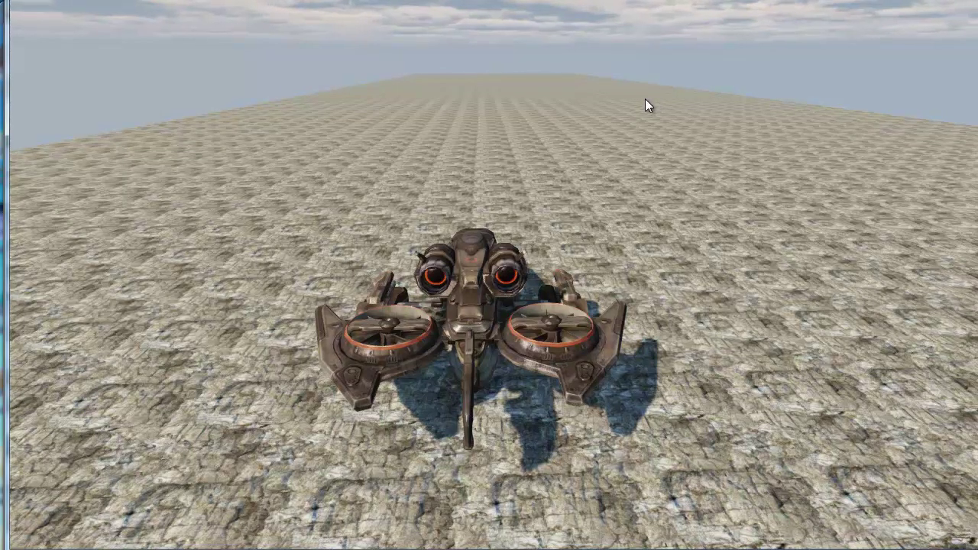
Step: Play-test the level and cycle through the camera views around the Cicada vehicle
{"action": "key", "text": "c"}
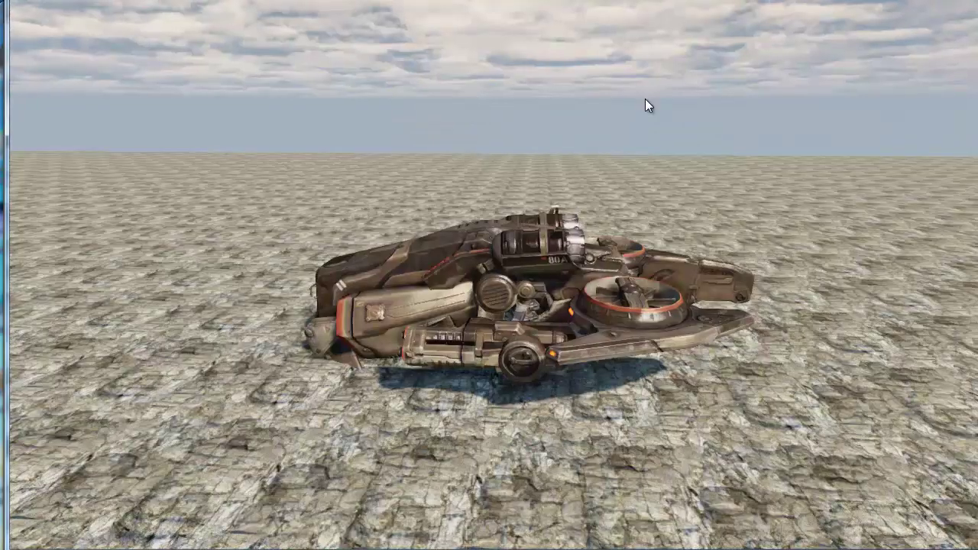
{"action": "key", "text": "c"}
{"action": "key", "text": "c"}
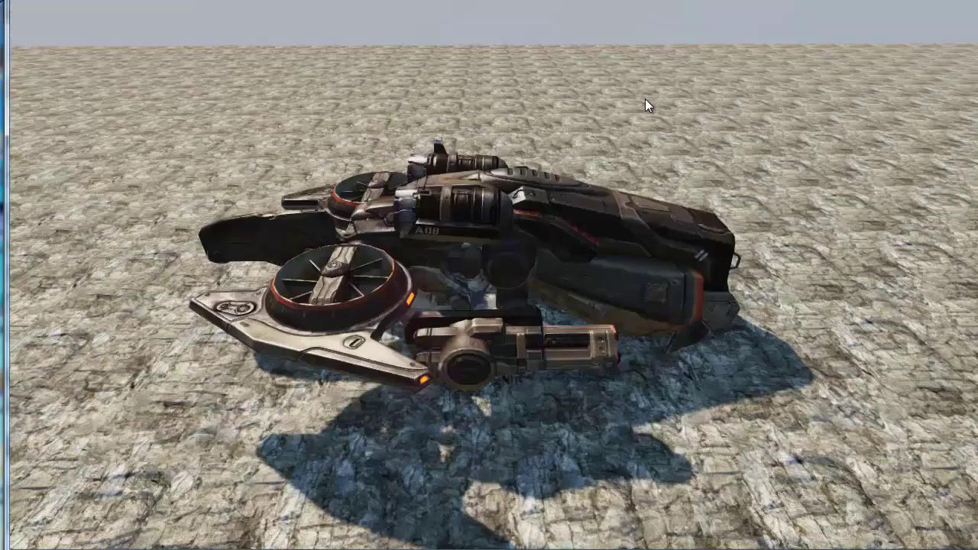
{"action": "key", "text": "c"}
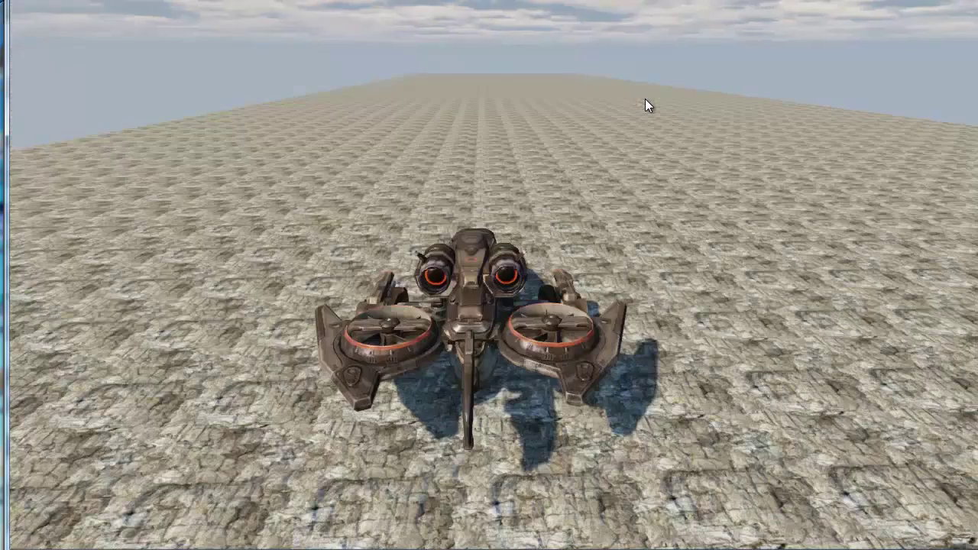
Step: Drive the vehicle around in the play-test to check how the rear camera behaves as it moves
{"action": "key", "text": "w"}
{"action": "key", "text": "a"}
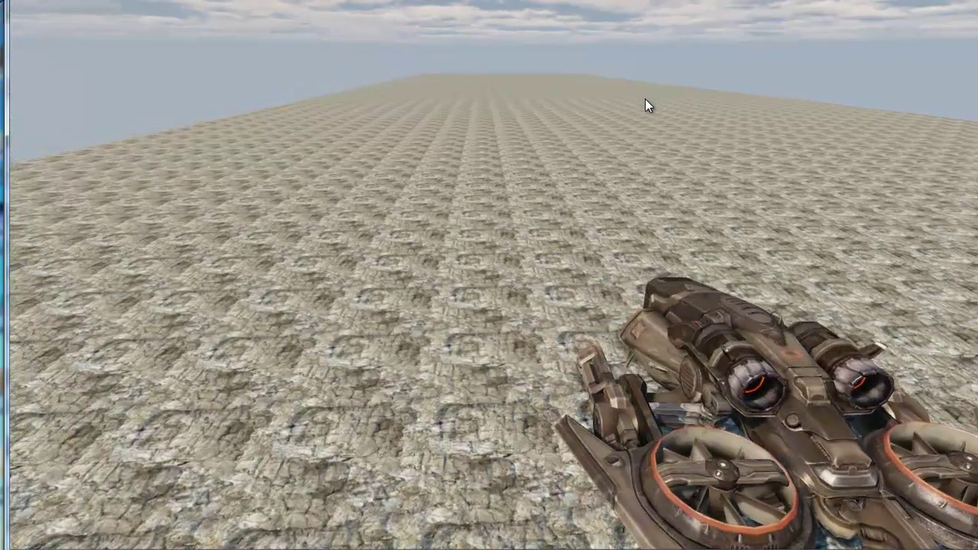
{"action": "key", "text": "s"}
{"action": "key", "text": "d"}
{"action": "key", "text": "w"}
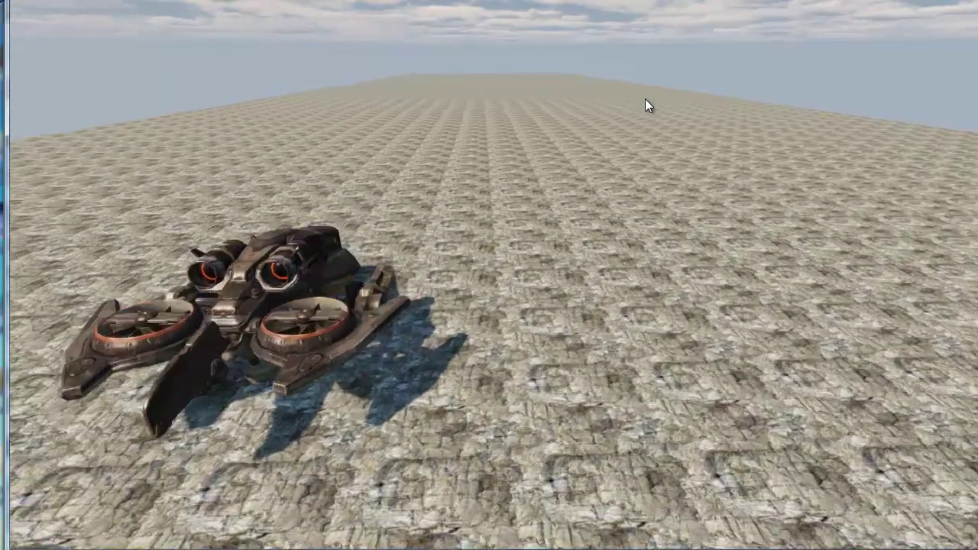
{"action": "key", "text": "s"}
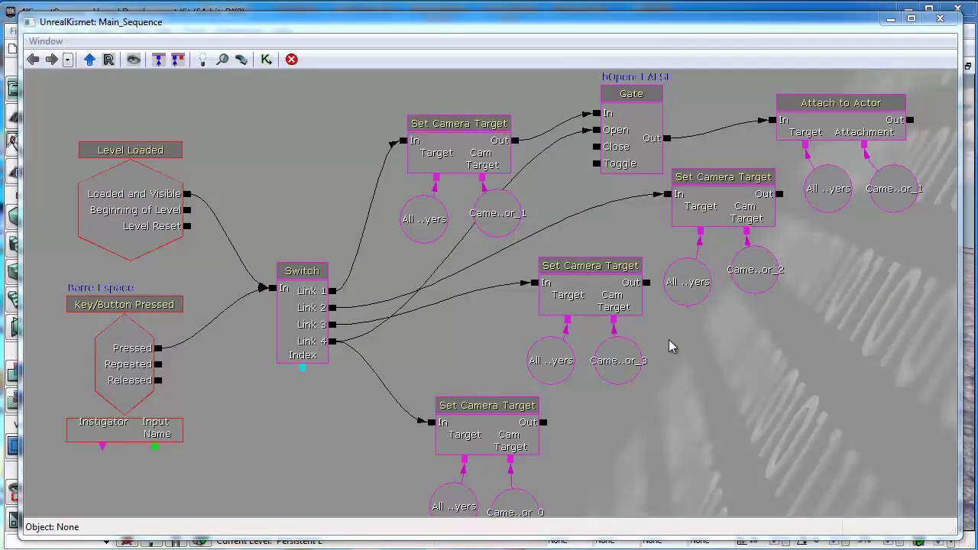
Step: Examine the CameraActor_1 variable and the Attach to Actor action with its All Players target and CameraActor_1 attachment
{"action": "left_click", "coordinate": [499, 215]}
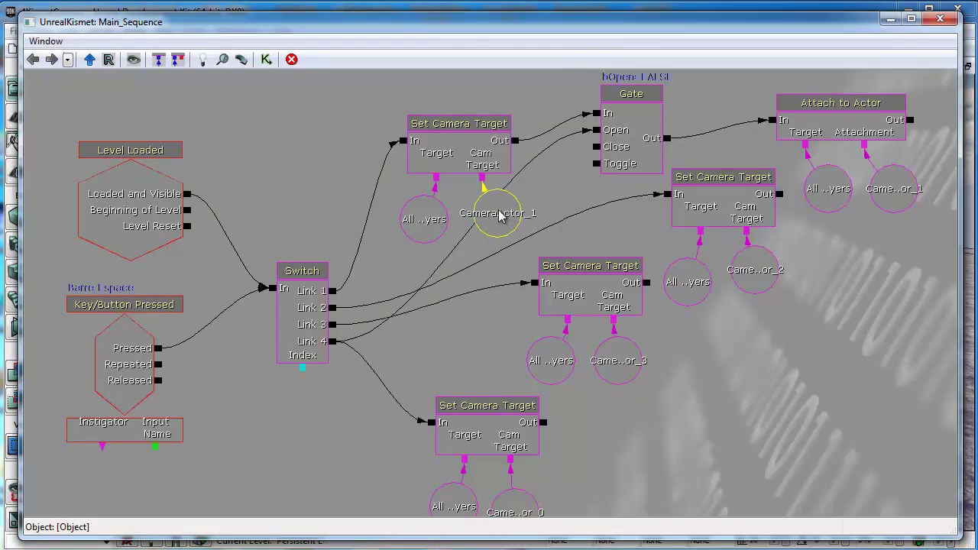
{"action": "left_click", "coordinate": [841, 122]}
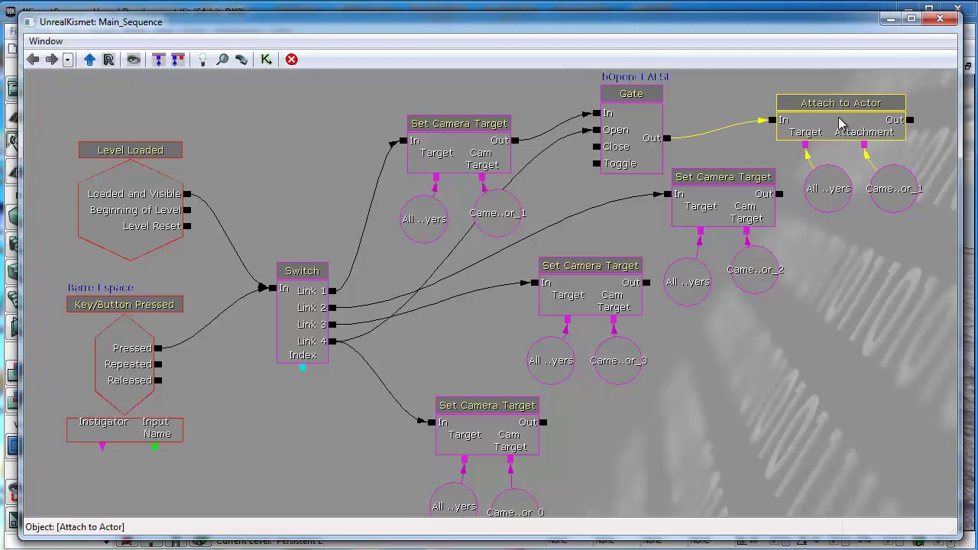
{"action": "left_click", "coordinate": [833, 191]}
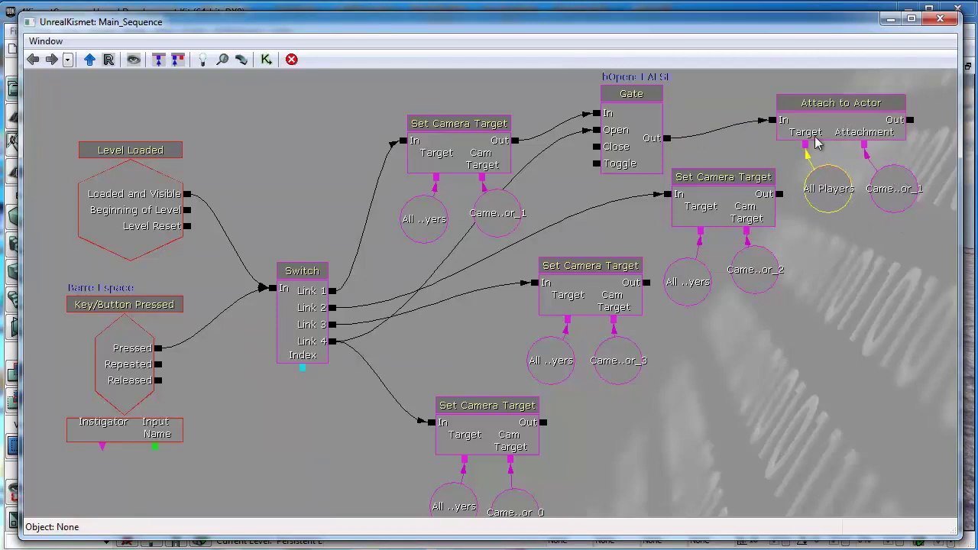
{"action": "left_click", "coordinate": [902, 197]}
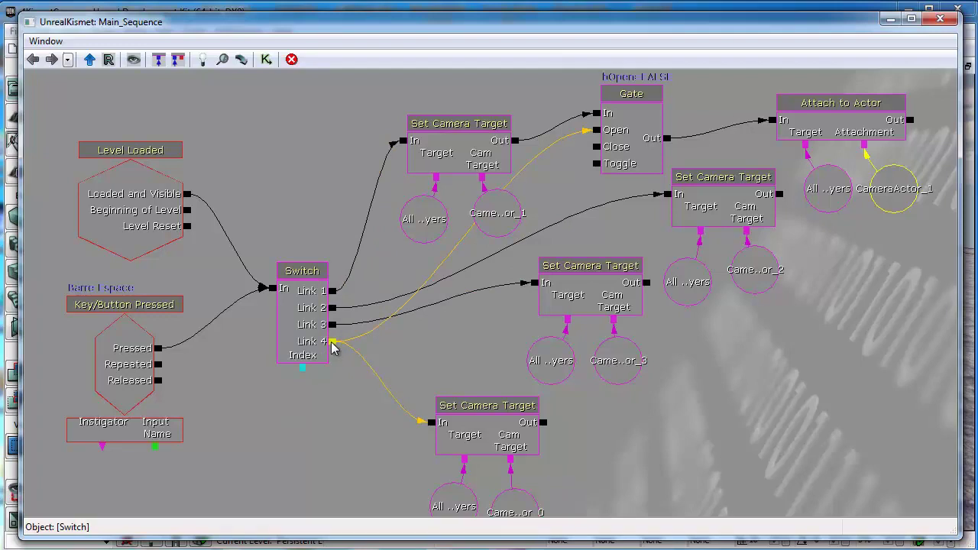
Step: Switch the Gate action's Open property on and back off in its properties
{"action": "left_click", "coordinate": [638, 124]}
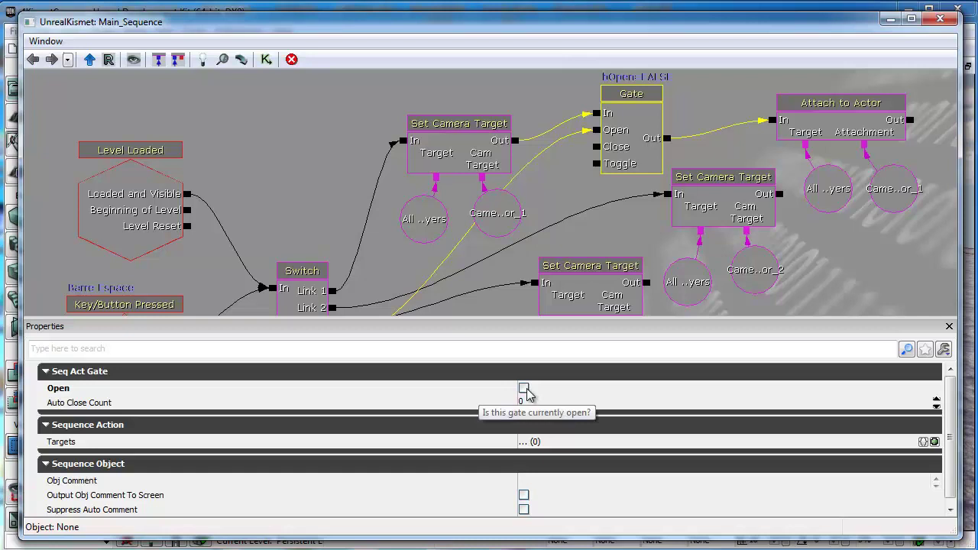
{"action": "left_click", "coordinate": [524, 389]}
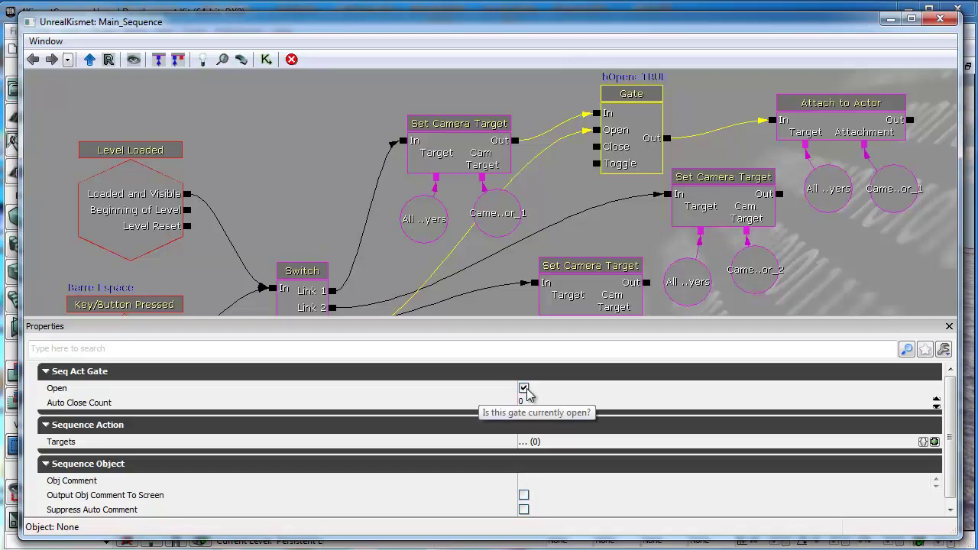
{"action": "left_click", "coordinate": [524, 389]}
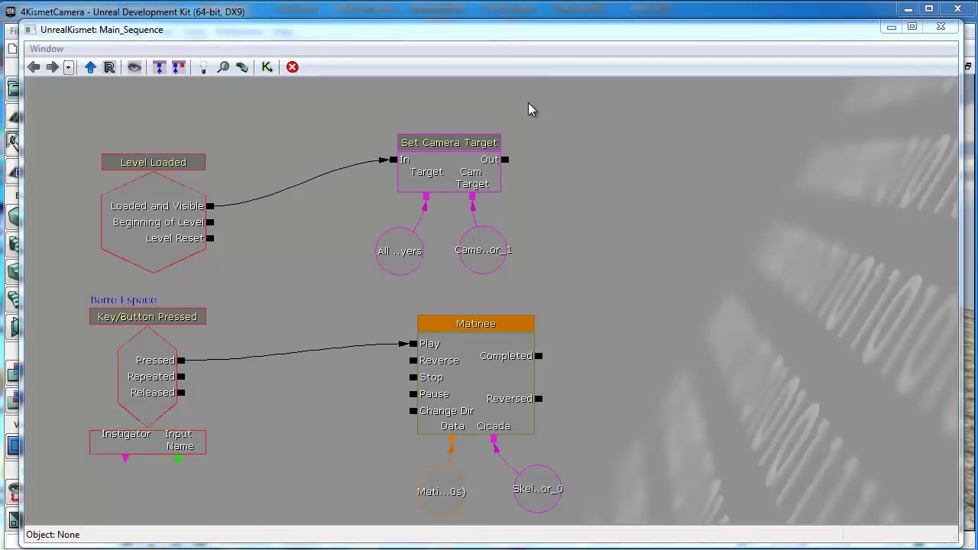
{"action": "left_click", "coordinate": [472, 382]}
{"action": "right_click", "coordinate": [529, 97]}
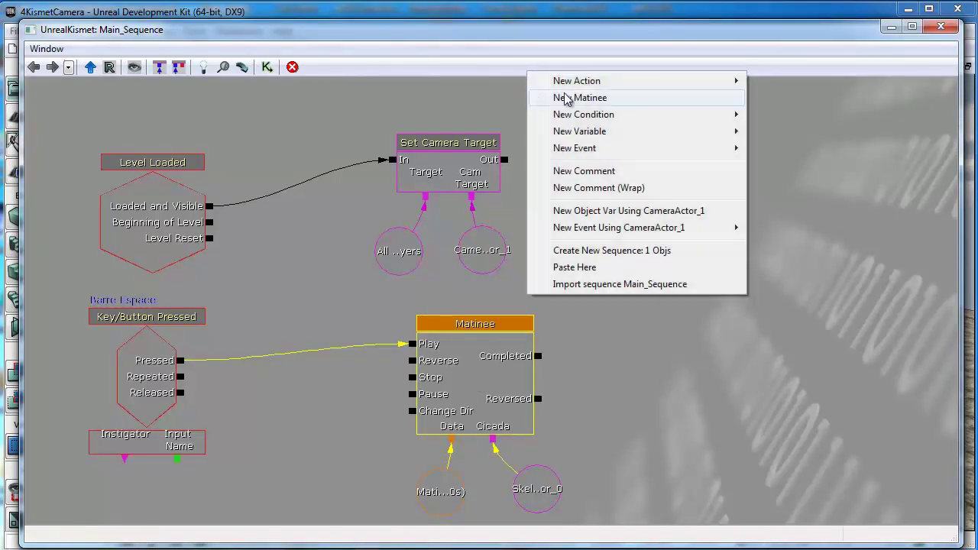
{"action": "left_click", "coordinate": [608, 98]}
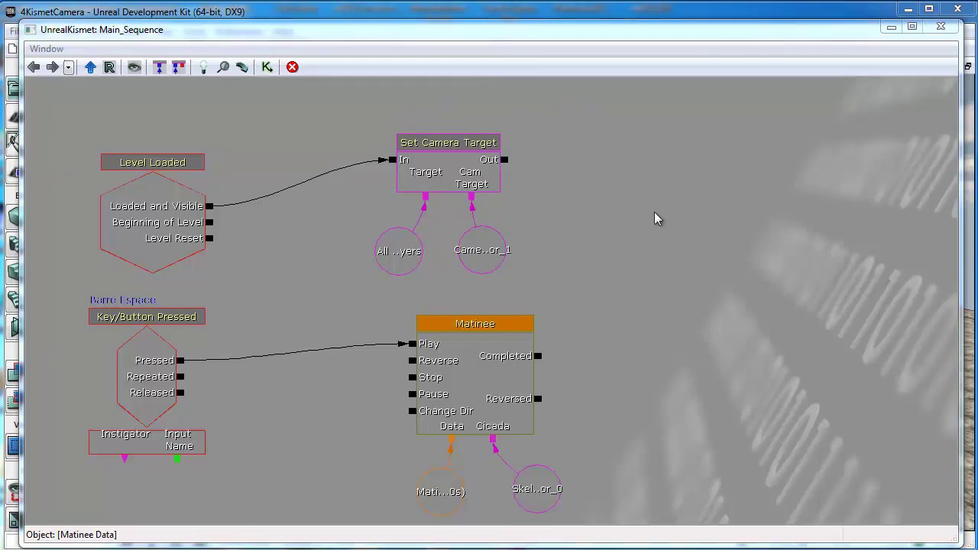
Step: Open the existing Matinee for editing, delete its Cicada group, and close the Matinee editor
{"action": "double_click", "coordinate": [475, 382]}
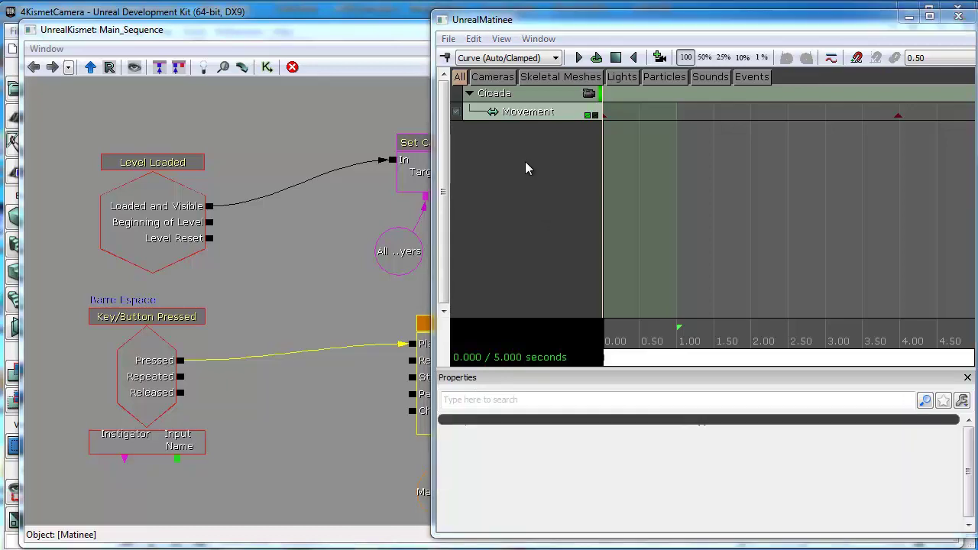
{"action": "left_click", "coordinate": [536, 97]}
{"action": "right_click", "coordinate": [536, 100]}
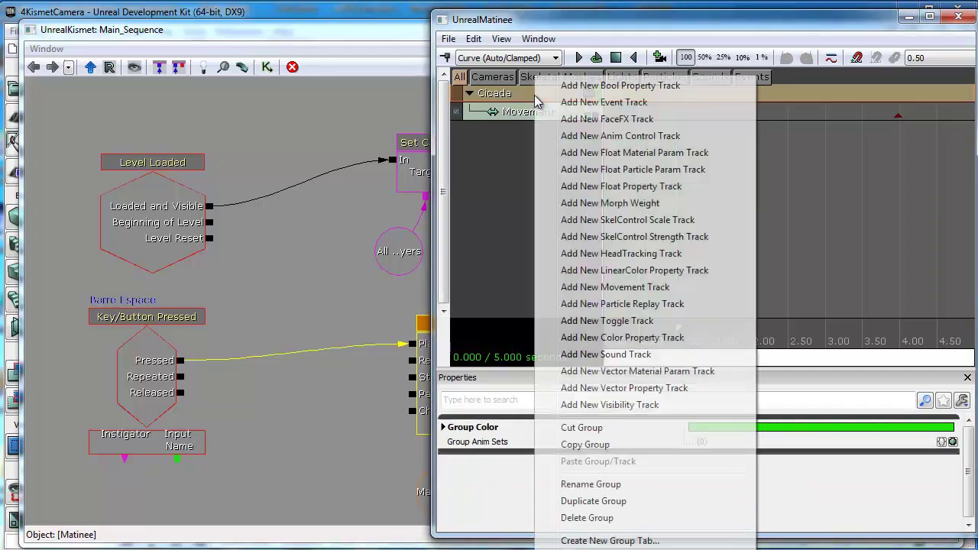
{"action": "left_click", "coordinate": [567, 518]}
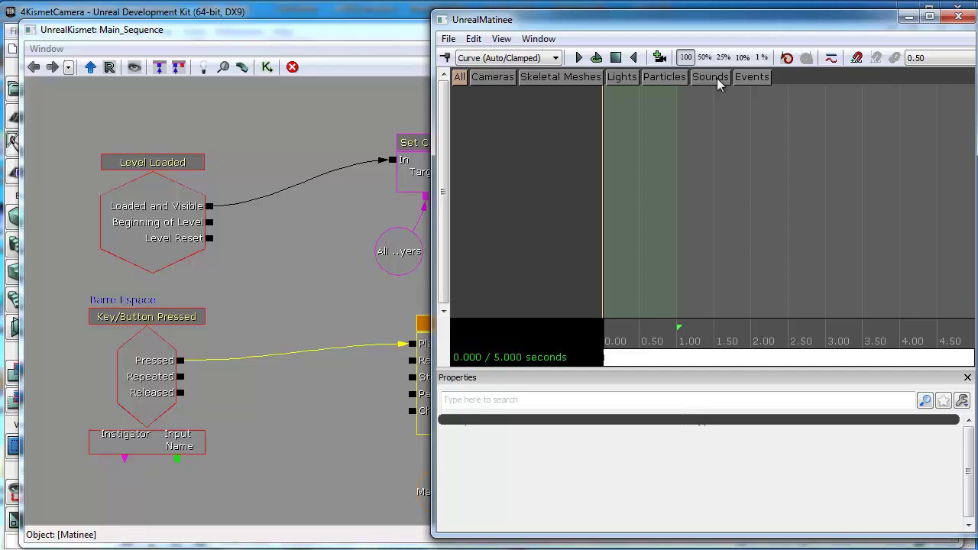
{"action": "left_click", "coordinate": [957, 15]}
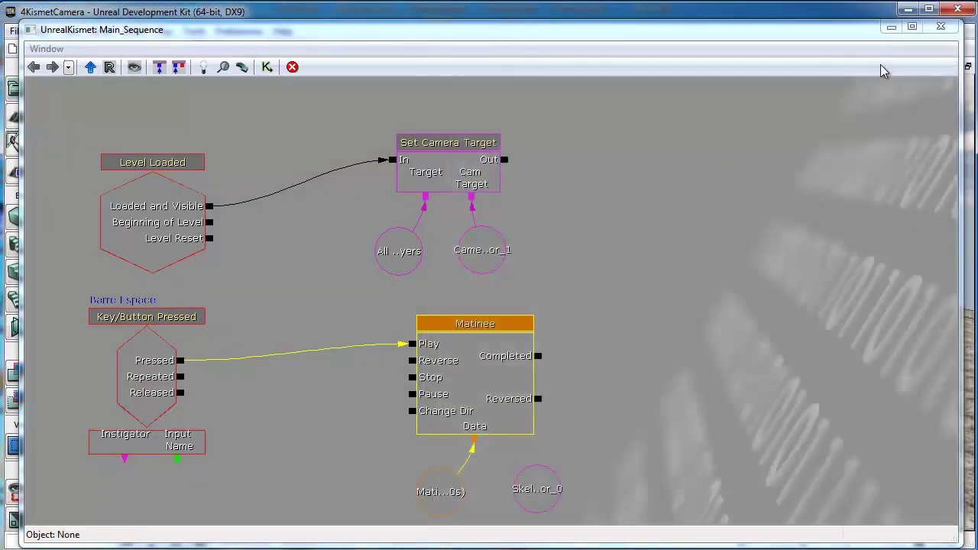
Step: Inspect the Movement and Physics settings of the vehicle's SkeletalMeshActor_0 in the level and return to the Kismet sequence
{"action": "left_click", "coordinate": [891, 26]}
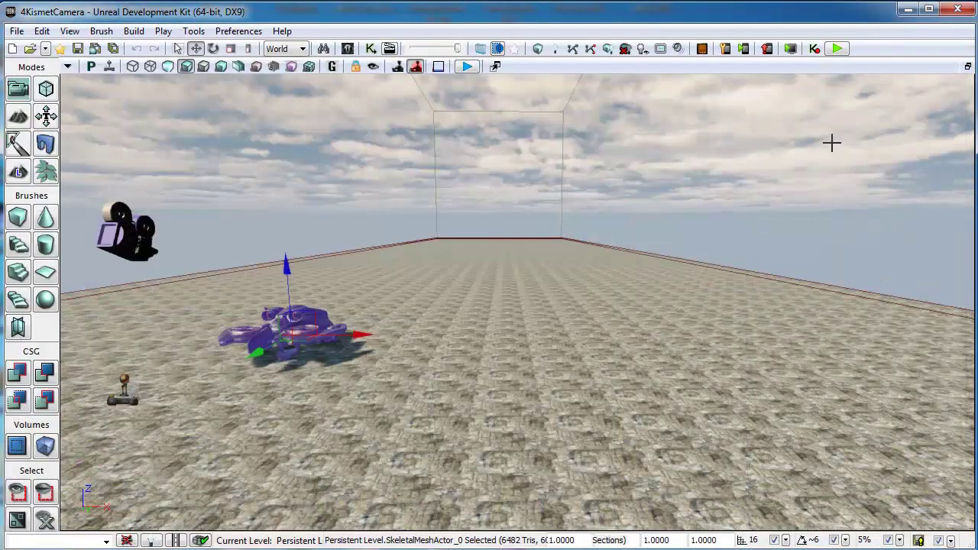
{"action": "double_click", "coordinate": [237, 330]}
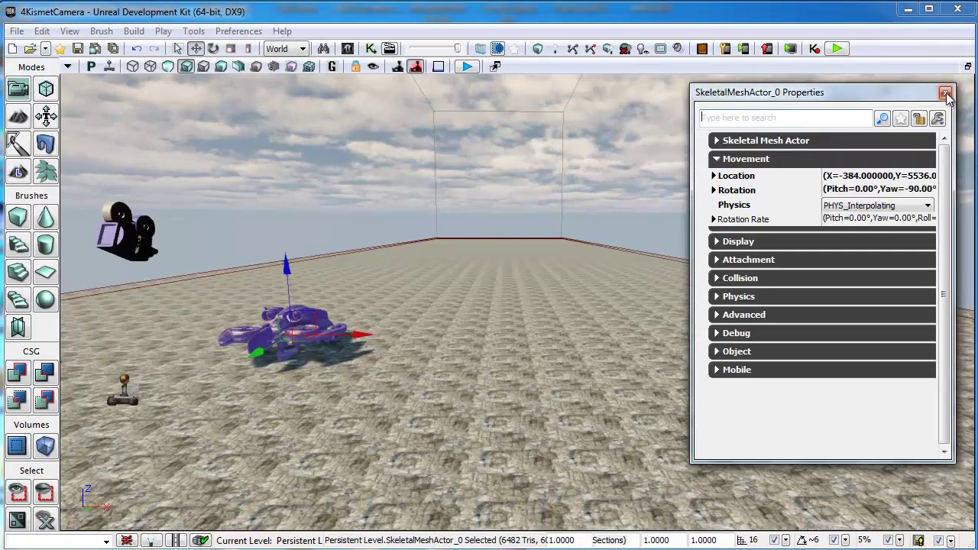
{"action": "left_click", "coordinate": [945, 93]}
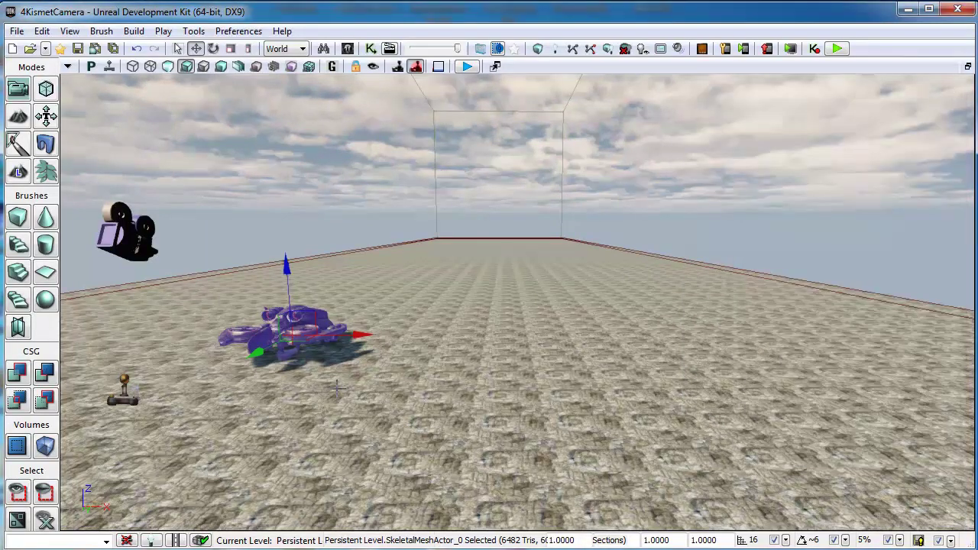
{"action": "left_click", "coordinate": [367, 547]}
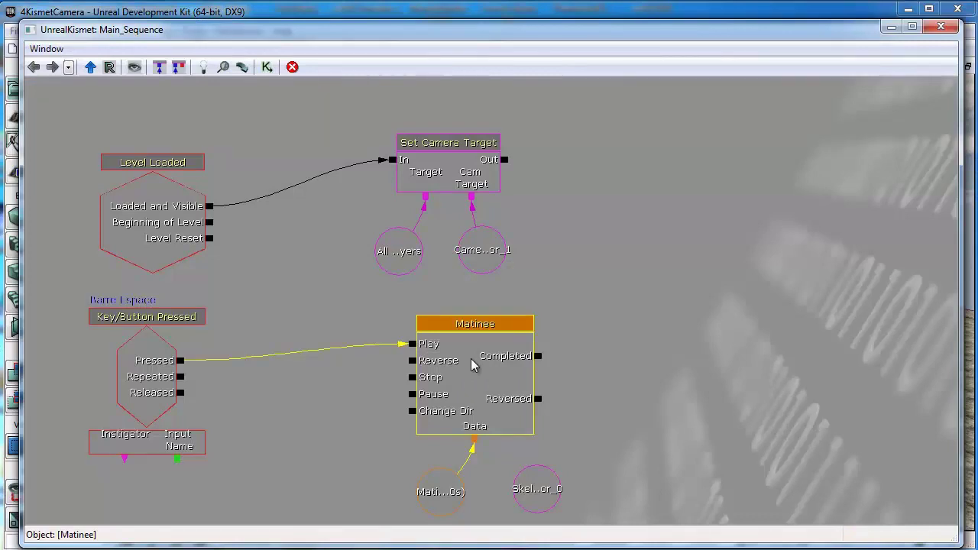
Step: Add a skeletal mesh group named Cicada to the Matinee and delete its Anim track
{"action": "double_click", "coordinate": [471, 366]}
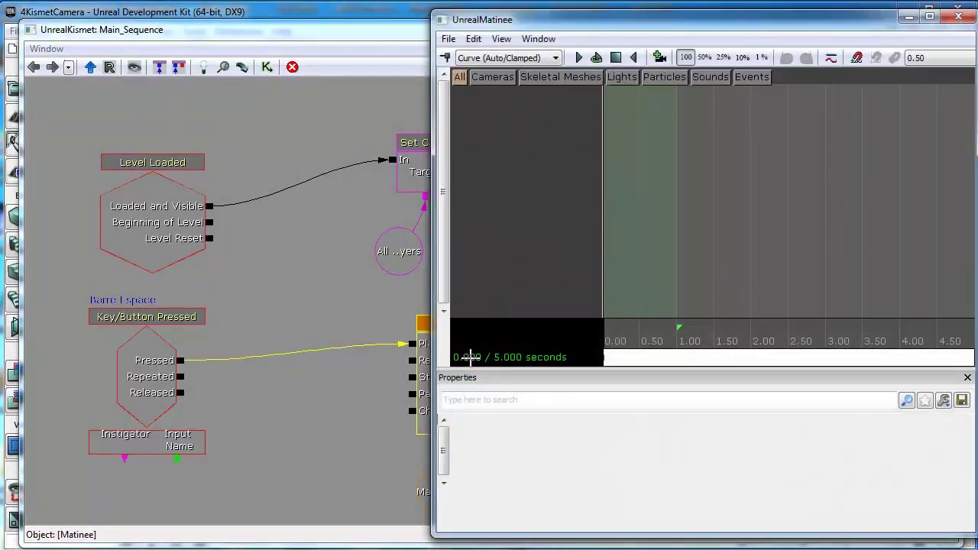
{"action": "right_click", "coordinate": [489, 113]}
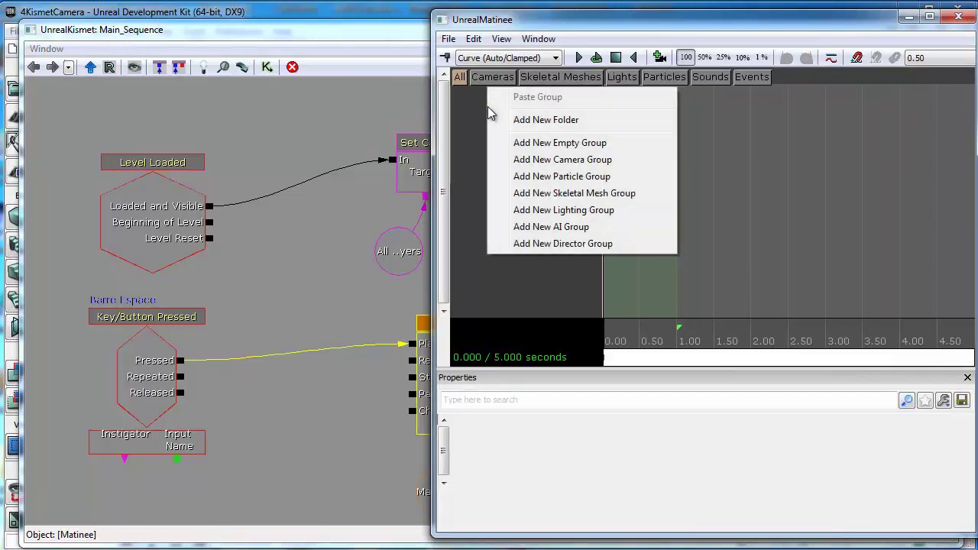
{"action": "left_click", "coordinate": [535, 195]}
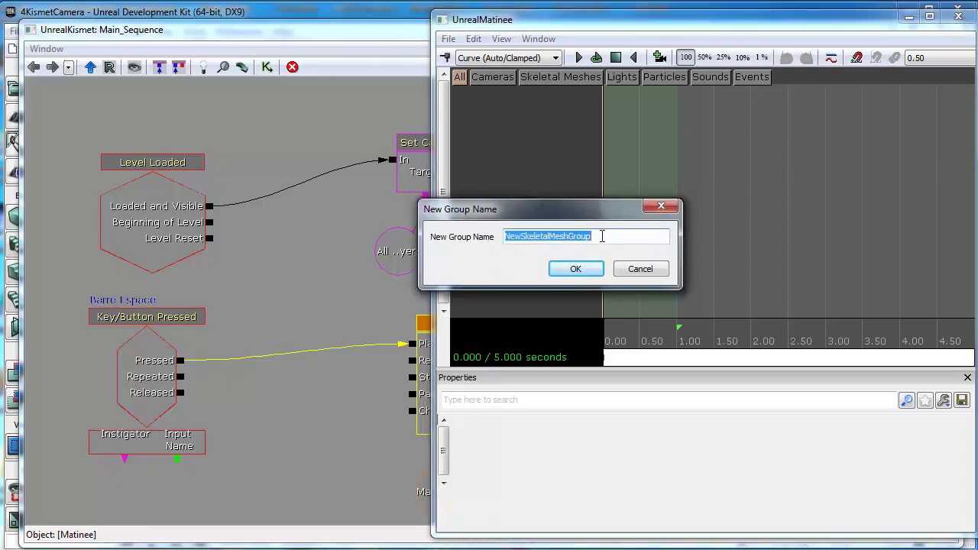
{"action": "type", "text": "Cicada"}
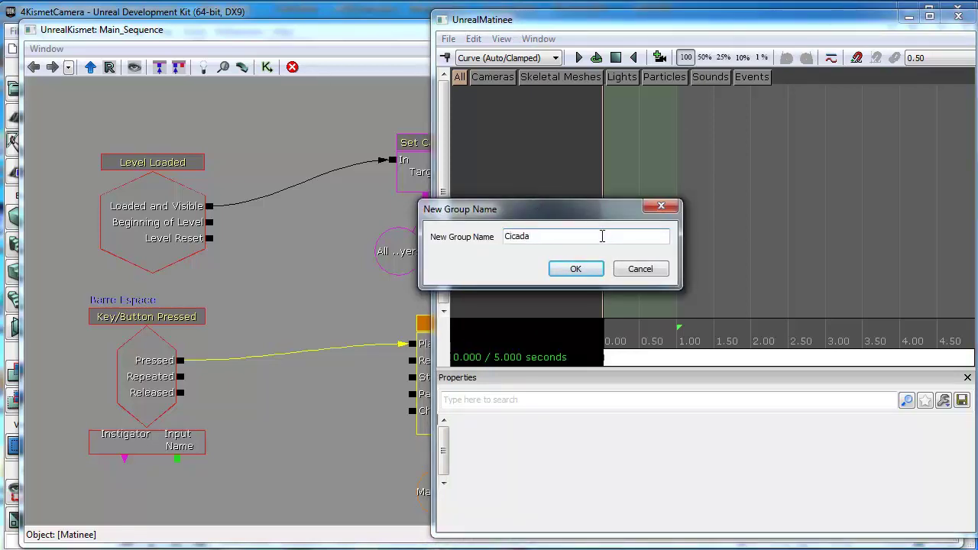
{"action": "key", "text": "Return"}
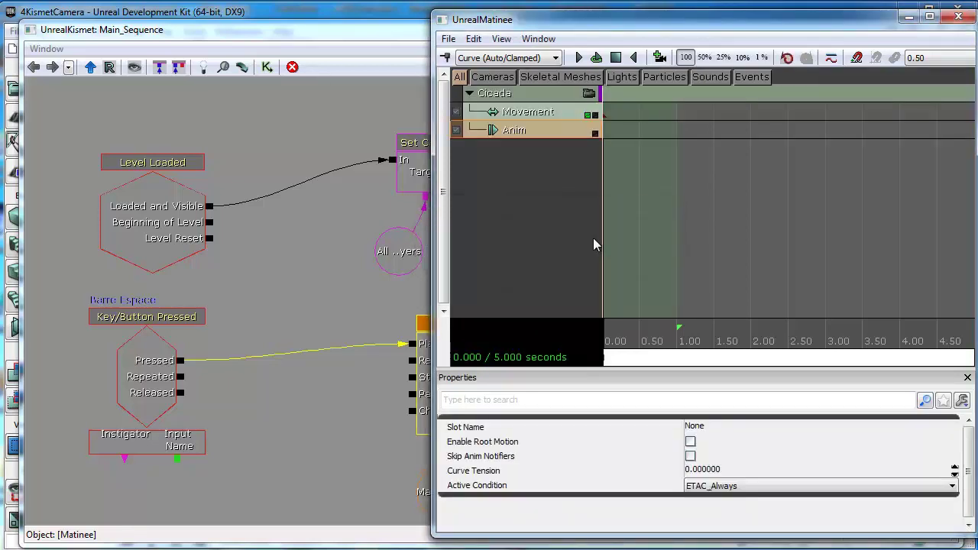
{"action": "right_click", "coordinate": [533, 132]}
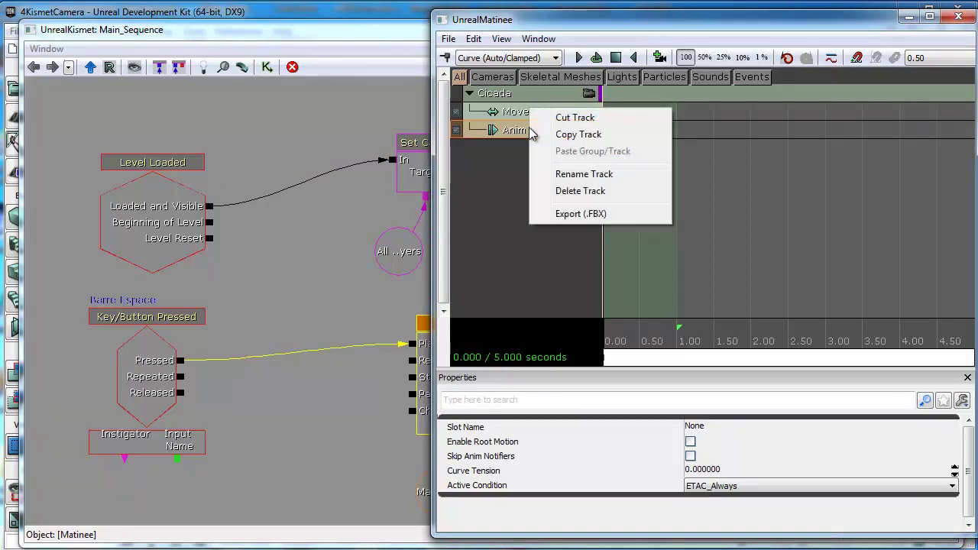
{"action": "left_click", "coordinate": [565, 195]}
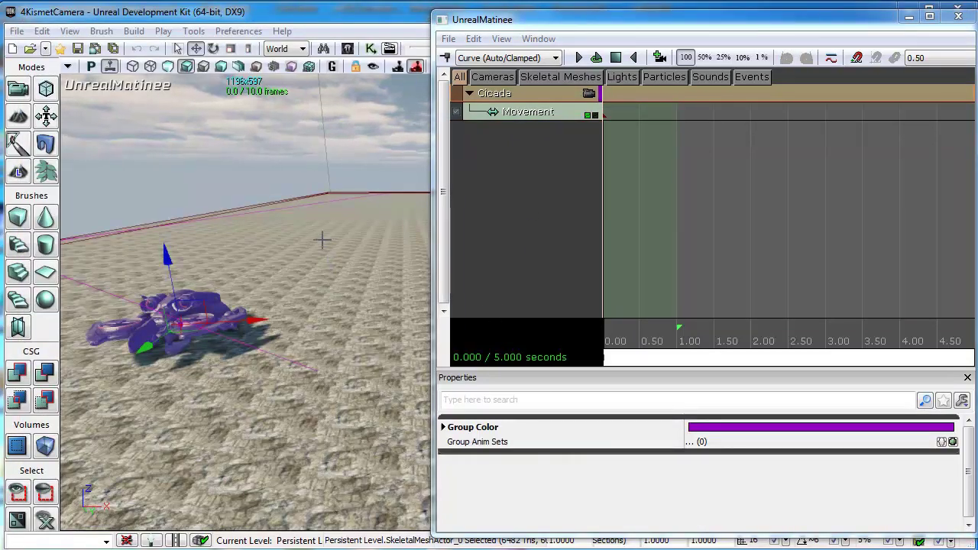
Step: Add a Movement track key at about 4 seconds and move the vehicle far across the floor towards the back wall
{"action": "left_click", "coordinate": [542, 112]}
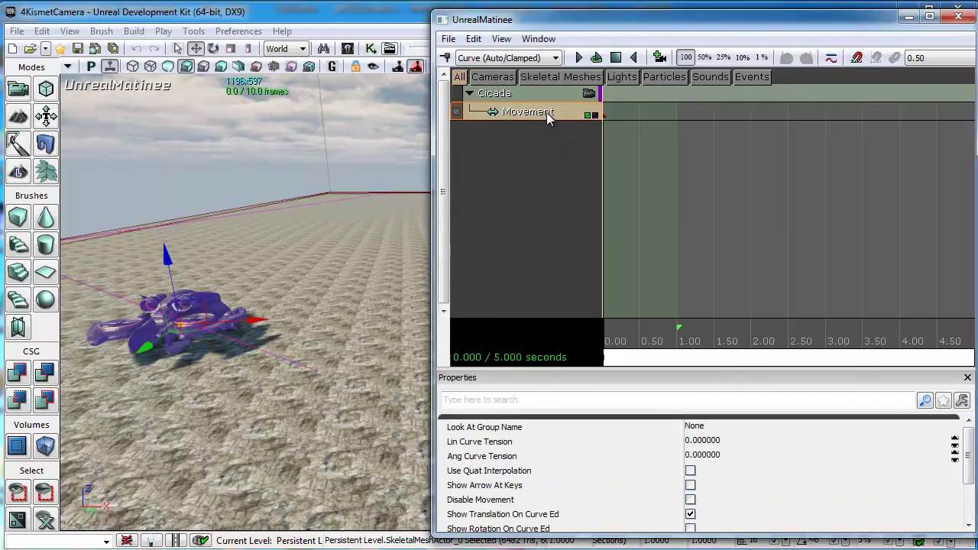
{"action": "left_click", "coordinate": [603, 115]}
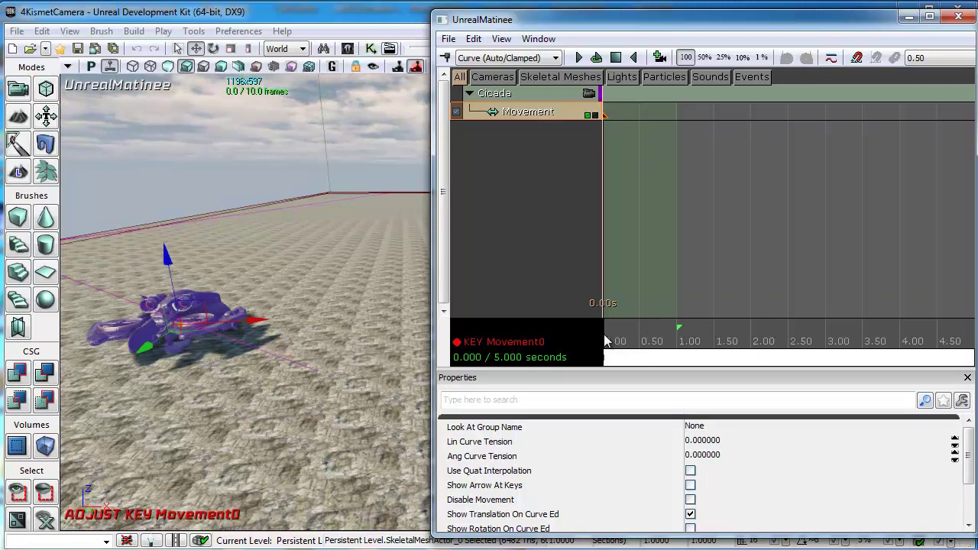
{"action": "left_click_drag", "start_coordinate": [604, 336], "coordinate": [902, 348]}
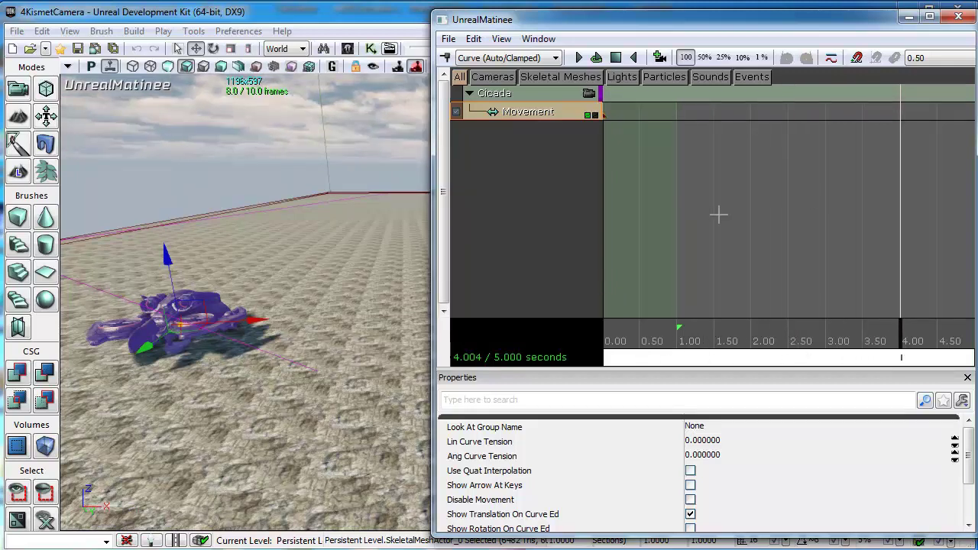
{"action": "left_click", "coordinate": [446, 58]}
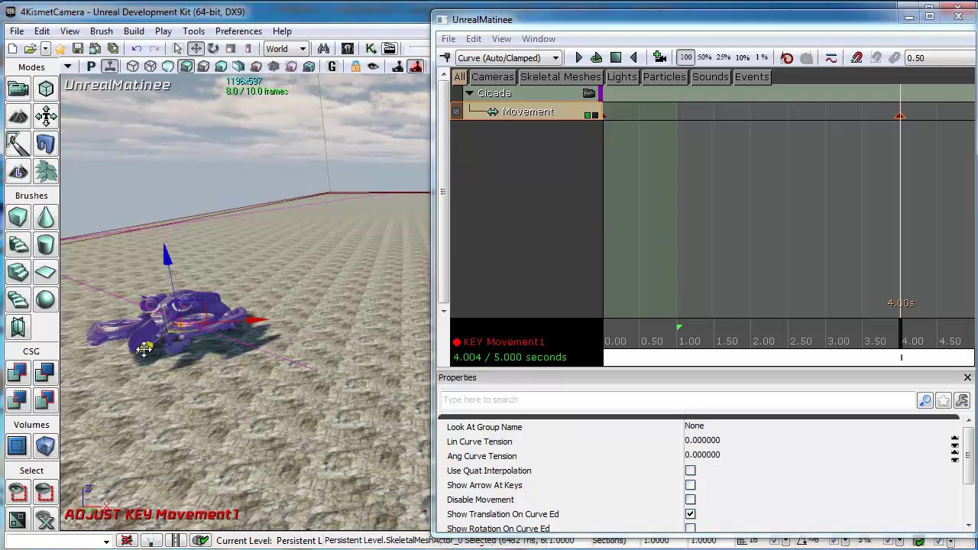
{"action": "mouse_move", "coordinate": [145, 349]}
{"action": "left_mouse_down"}
{"action": "mouse_move", "coordinate": [218, 290]}
{"action": "mouse_move", "coordinate": [357, 211]}
{"action": "left_mouse_up"}
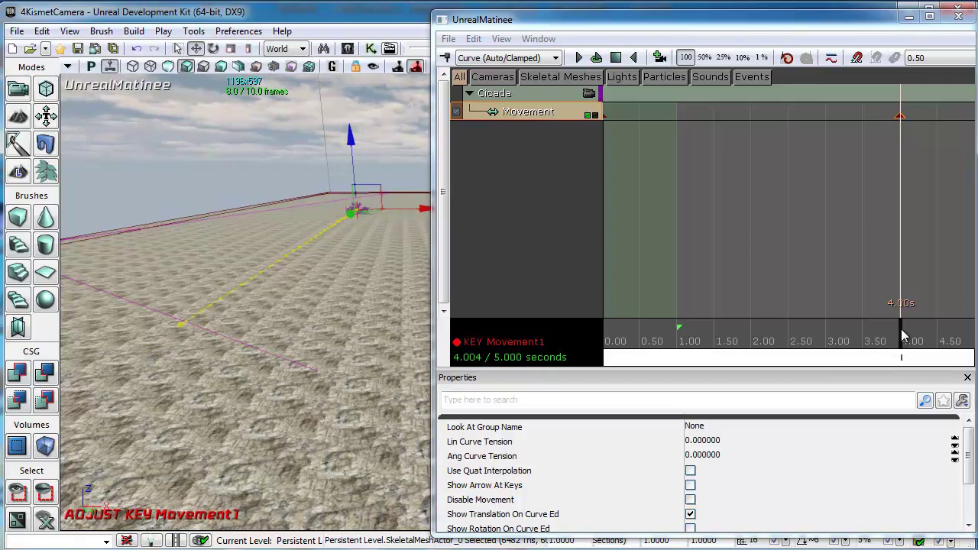
Step: Preview the vehicle animation from the start of the timeline and close the Matinee editor
{"action": "left_click_drag", "start_coordinate": [901, 329], "coordinate": [607, 344]}
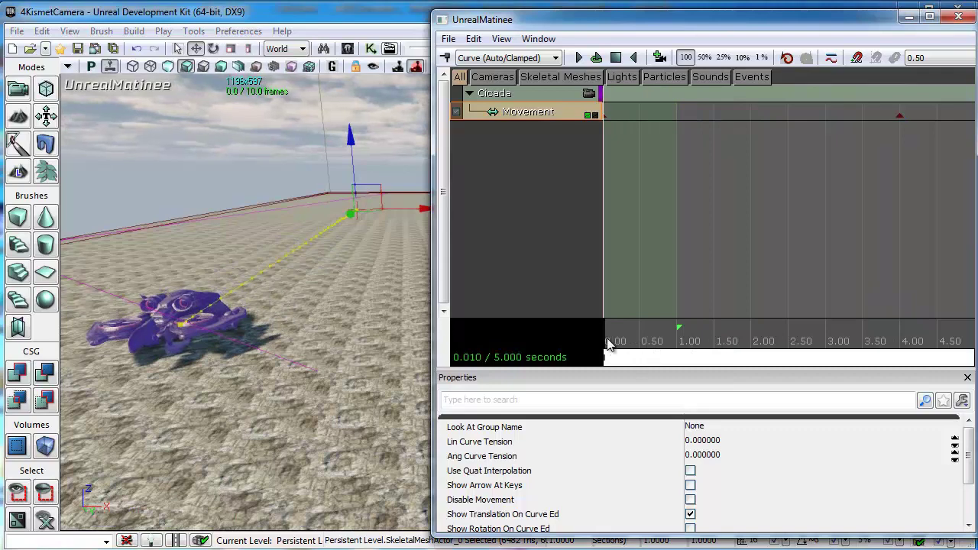
{"action": "left_click", "coordinate": [578, 59]}
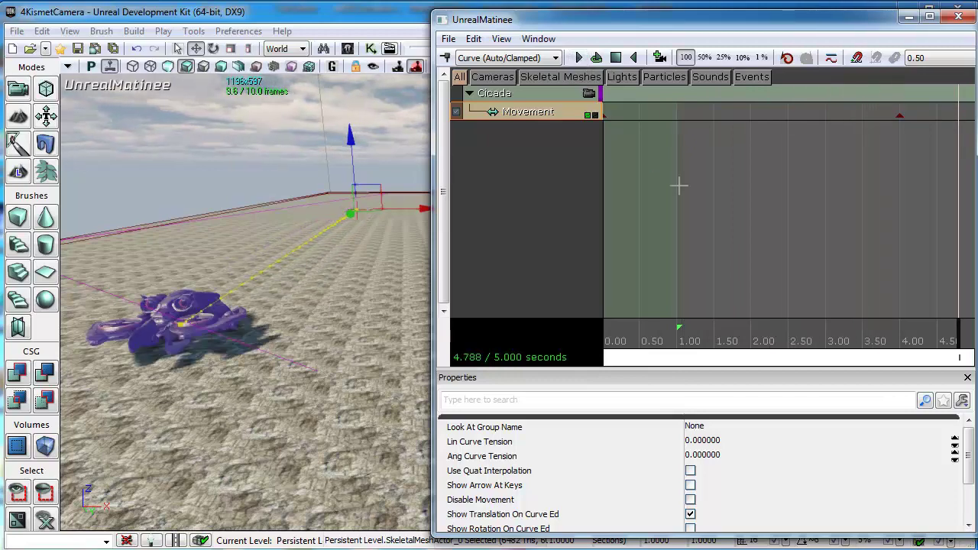
{"action": "left_click", "coordinate": [958, 16]}
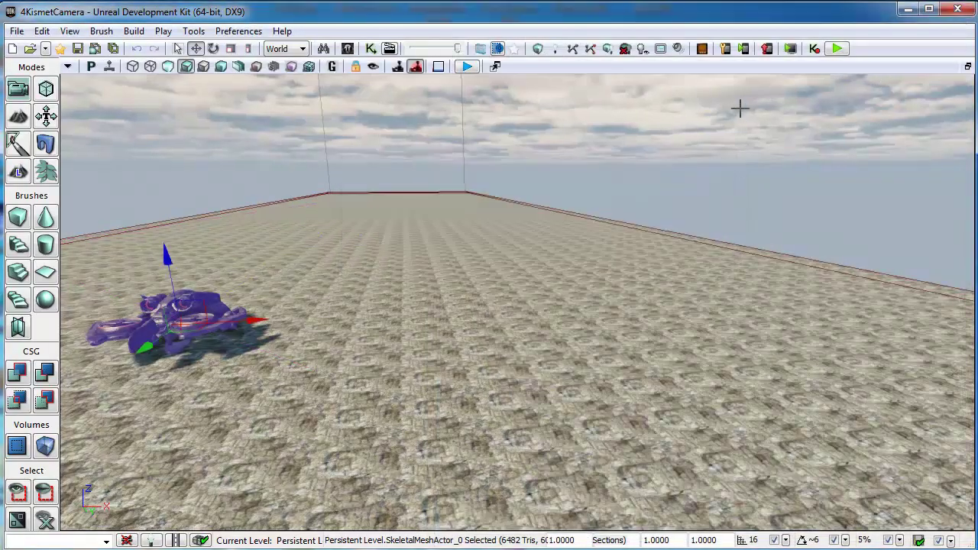
Step: Check the Matinee's Cicada link to SkeletalMeshActor_0 in the Kismet sequence and test the level in game
{"action": "left_click", "coordinate": [370, 48]}
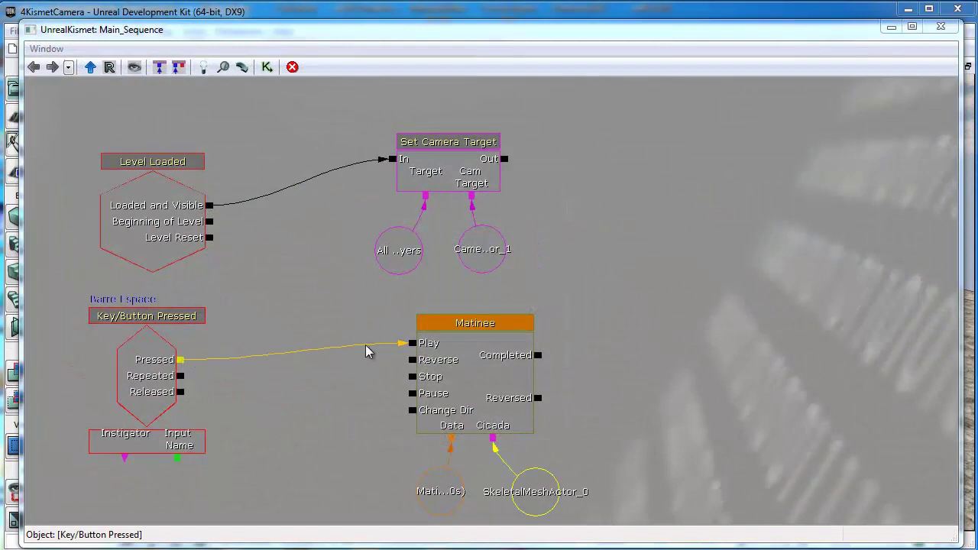
{"action": "left_click", "coordinate": [483, 368]}
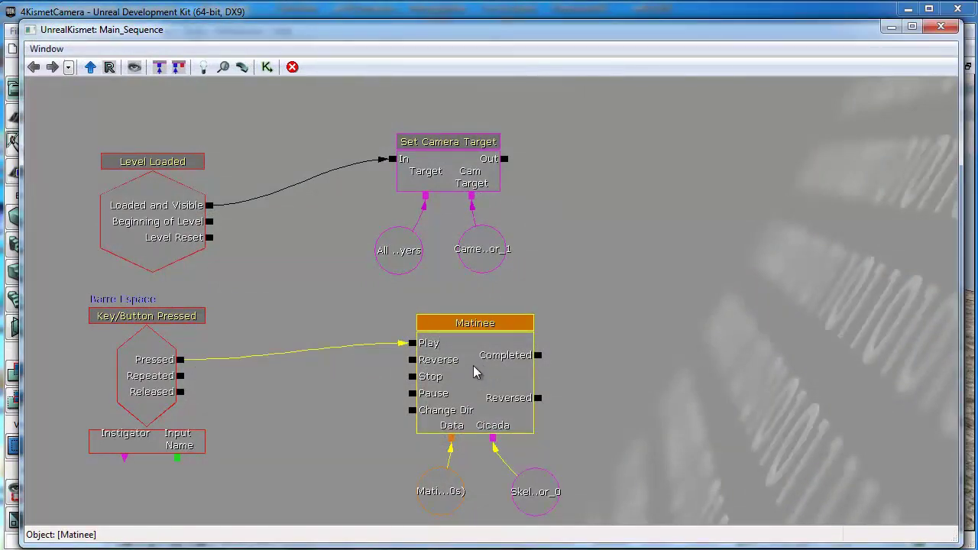
{"action": "left_click", "coordinate": [159, 371]}
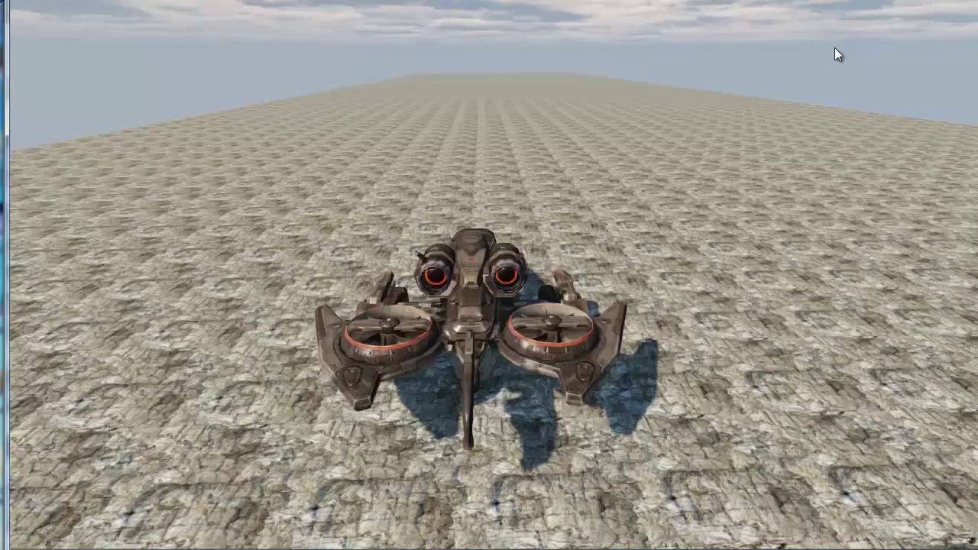
{"action": "key", "text": "w"}
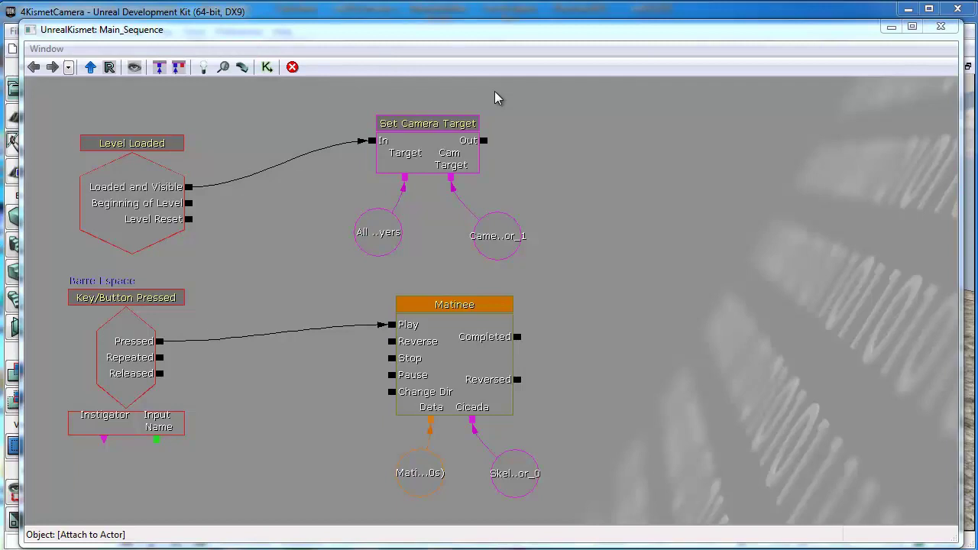
Step: Add an Attach to Actor action to the sequence and place it beside the Set Camera Target action
{"action": "right_click", "coordinate": [382, 88]}
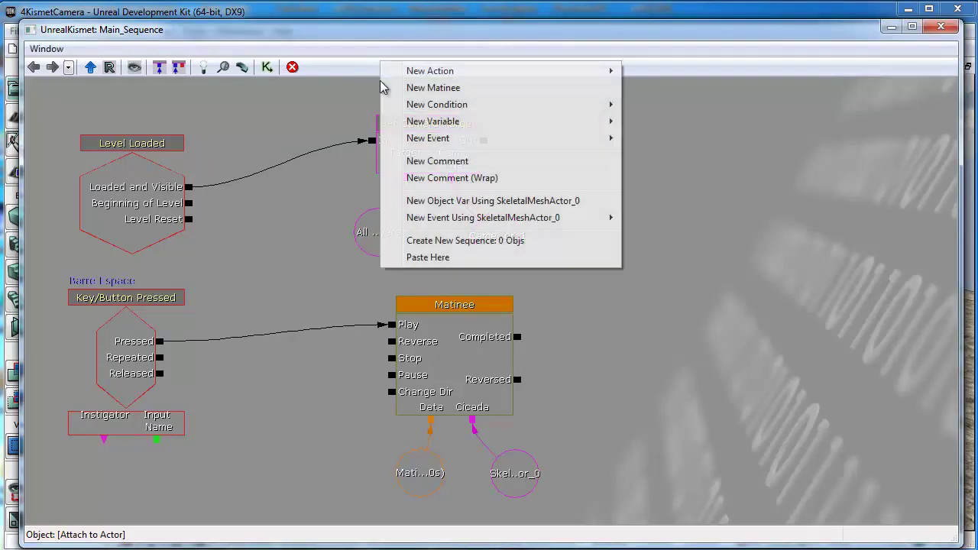
{"action": "mouse_move", "coordinate": [433, 73]}
{"action": "mouse_move", "coordinate": [641, 79]}
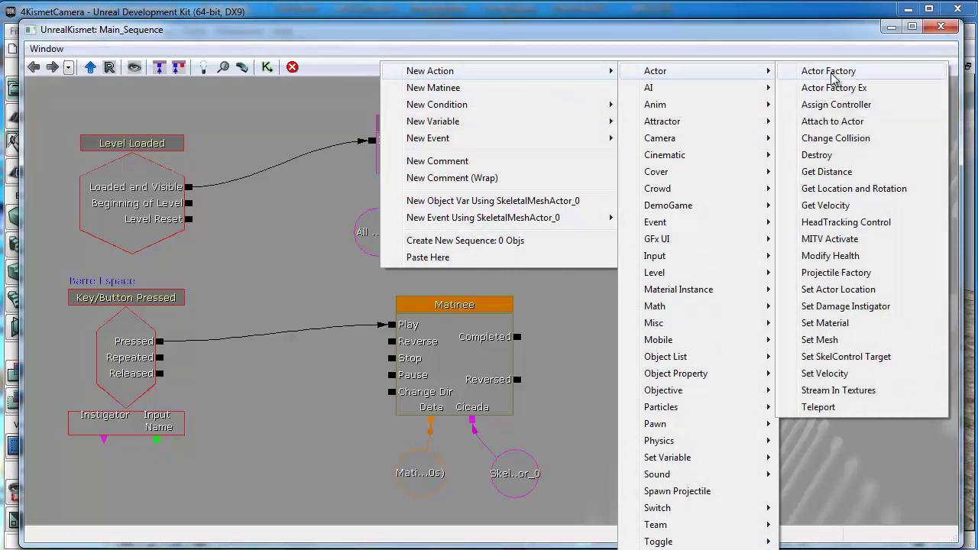
{"action": "left_click", "coordinate": [849, 126]}
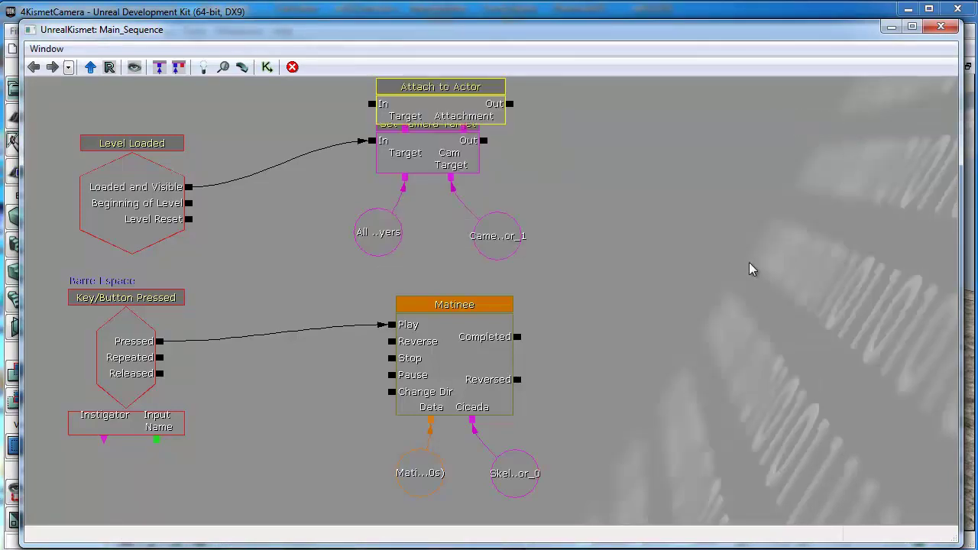
{"action": "left_click_drag", "start_coordinate": [427, 104], "coordinate": [599, 135]}
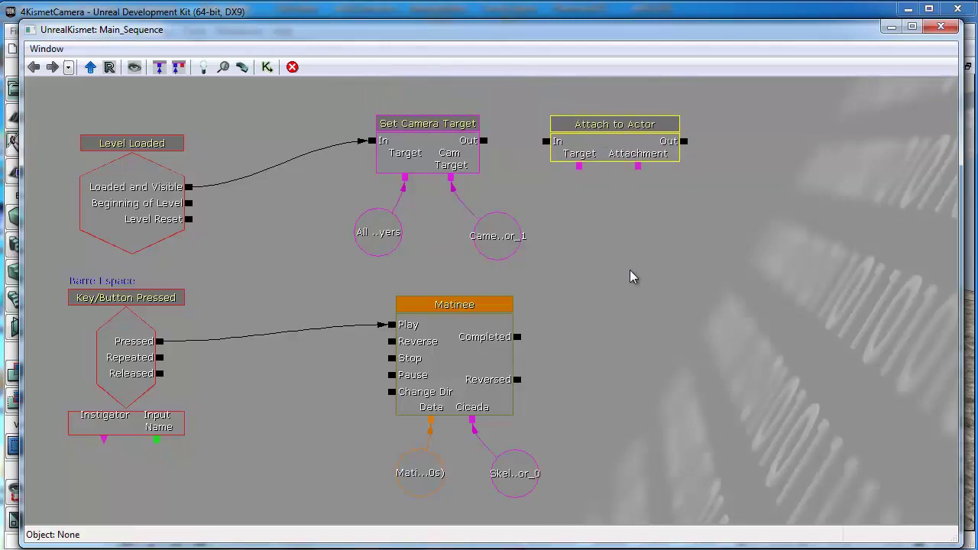
Step: Connect Attach to Actor's Attachment to CameraActor_1, its Target to SkeletalMeshActor_0, and its In to Set Camera Target's Out
{"action": "left_click_drag", "start_coordinate": [639, 168], "coordinate": [506, 239]}
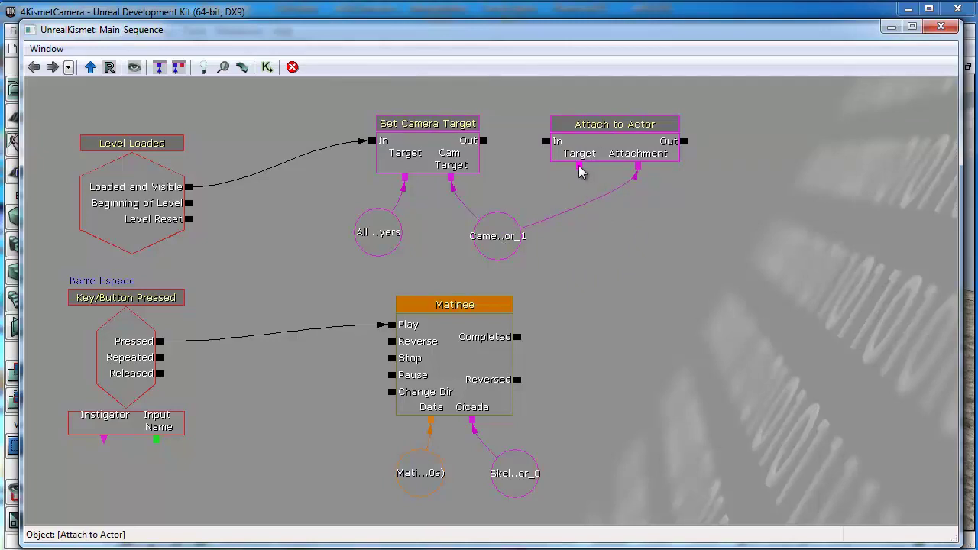
{"action": "left_click_drag", "start_coordinate": [579, 166], "coordinate": [527, 474]}
{"action": "left_click_drag", "start_coordinate": [483, 141], "coordinate": [548, 147]}
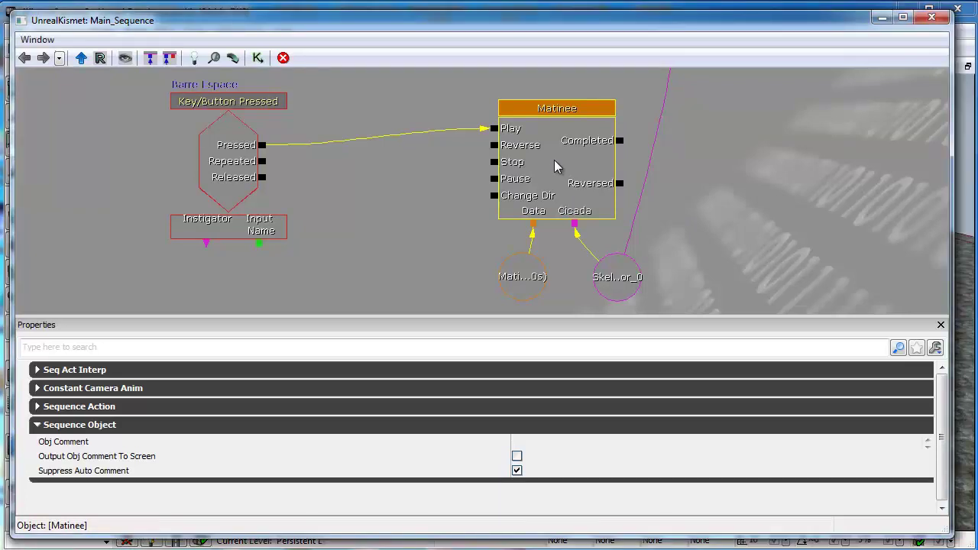
Step: Set the Matinee's Play Rate to 0.5 in its Seq Act Interp properties and test the level in game
{"action": "left_click", "coordinate": [37, 370]}
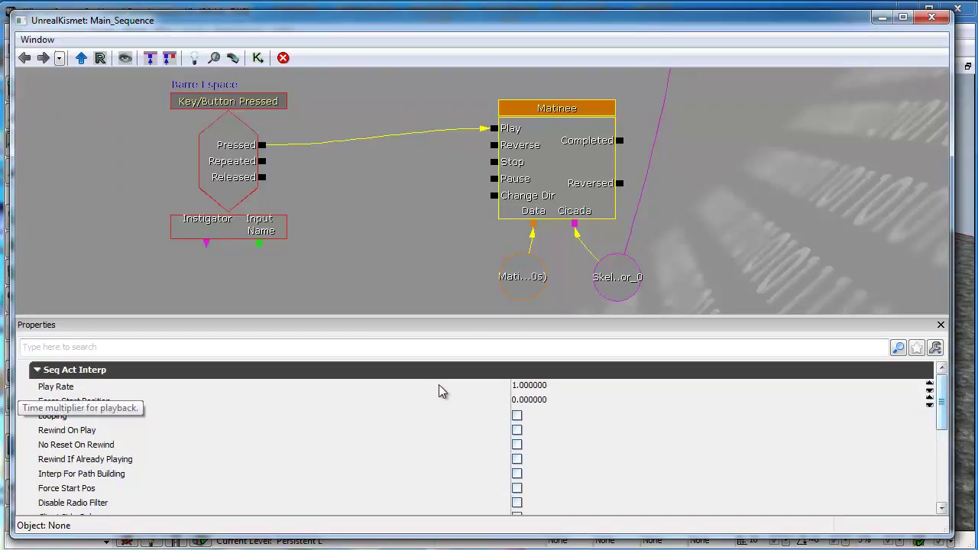
{"action": "left_click", "coordinate": [573, 386]}
{"action": "type", "text": "0.5"}
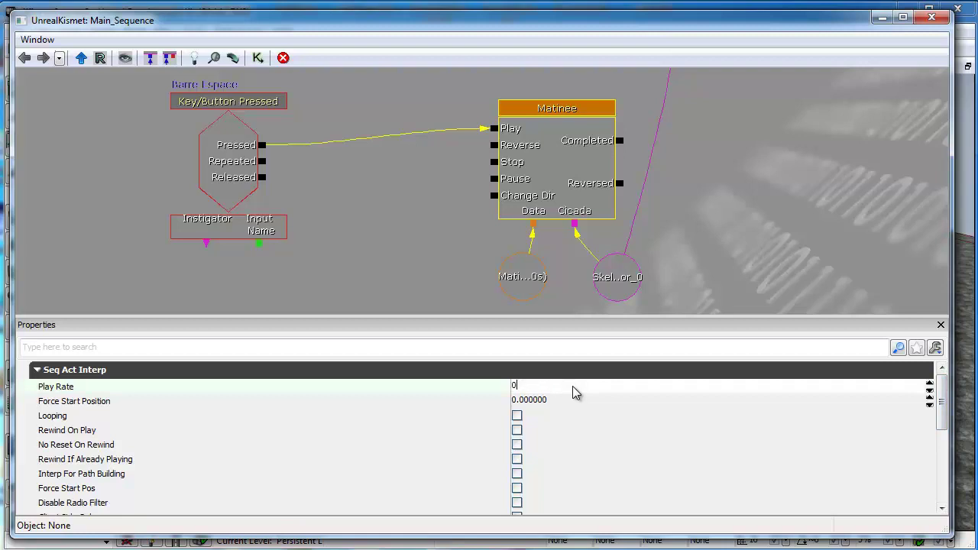
{"action": "key", "text": "Return"}
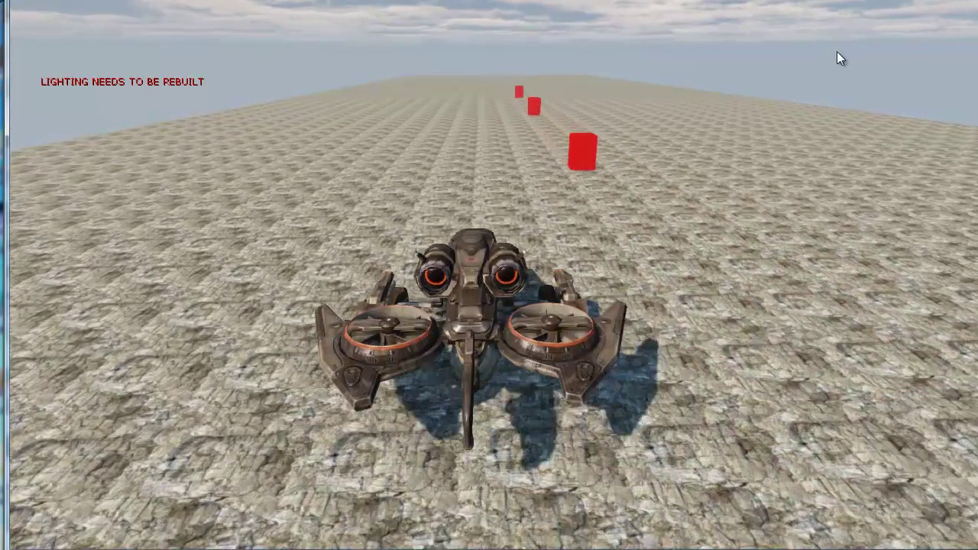
{"action": "key", "text": "Escape"}
{"action": "left_click", "coordinate": [837, 50]}
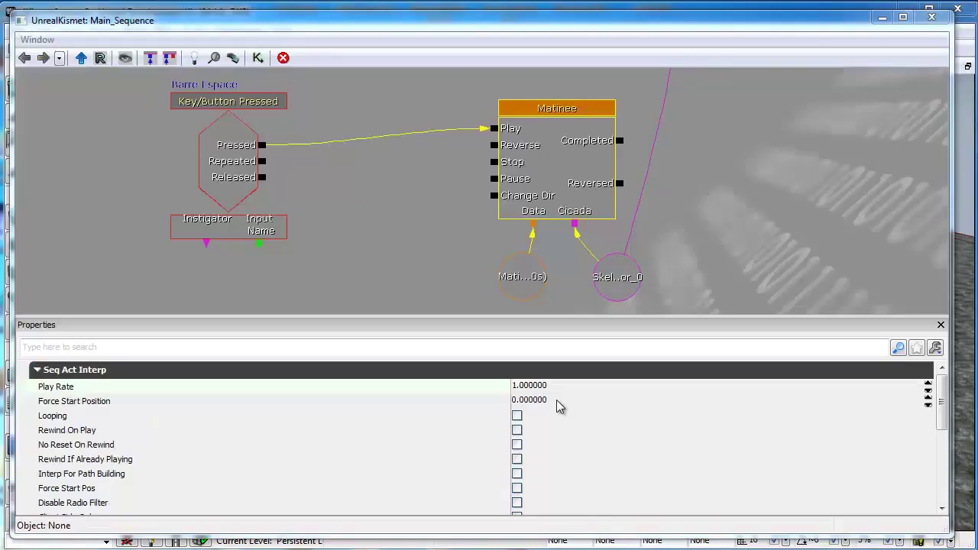
Step: Set the Matinee's Force Start Position to 2 and enable Force Start Pos
{"action": "left_click", "coordinate": [556, 401]}
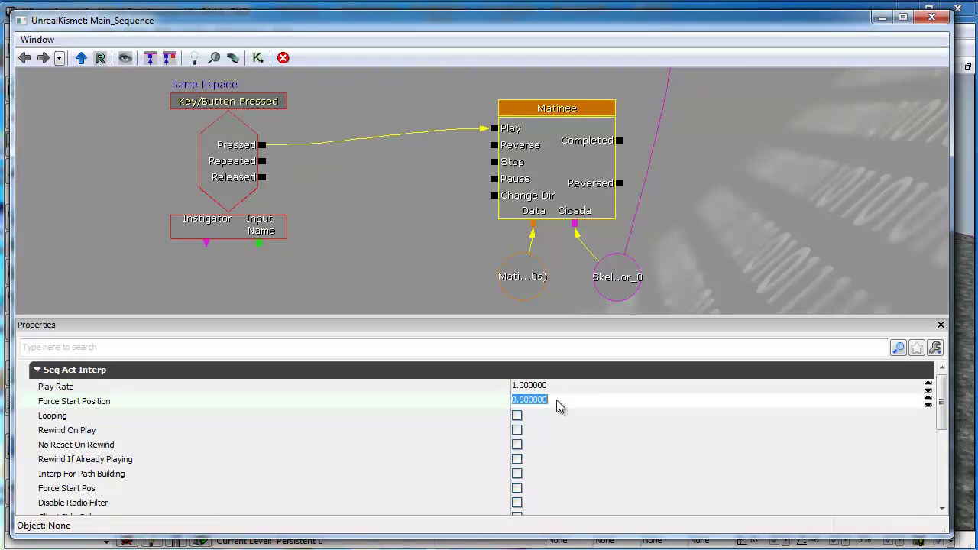
{"action": "type", "text": "2"}
{"action": "key", "text": "Return"}
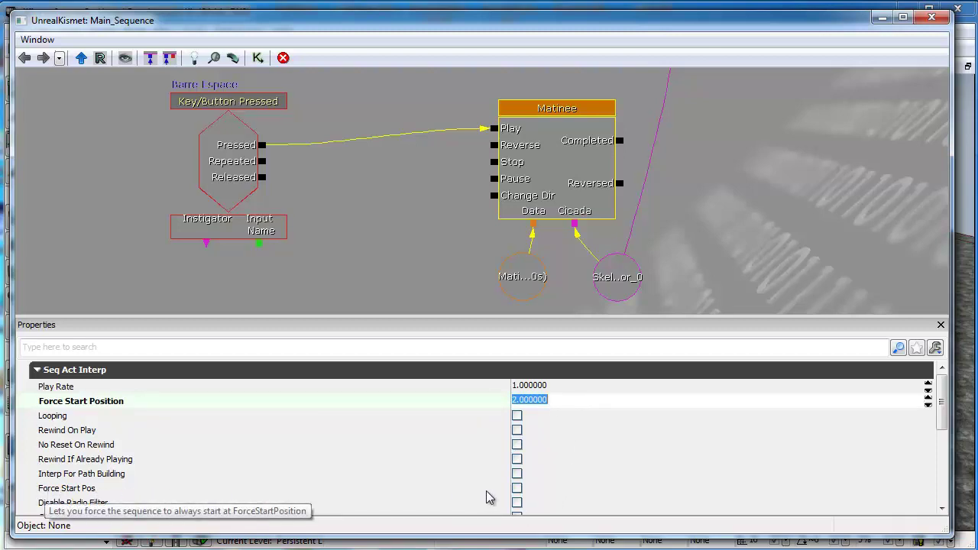
{"action": "left_click", "coordinate": [517, 490]}
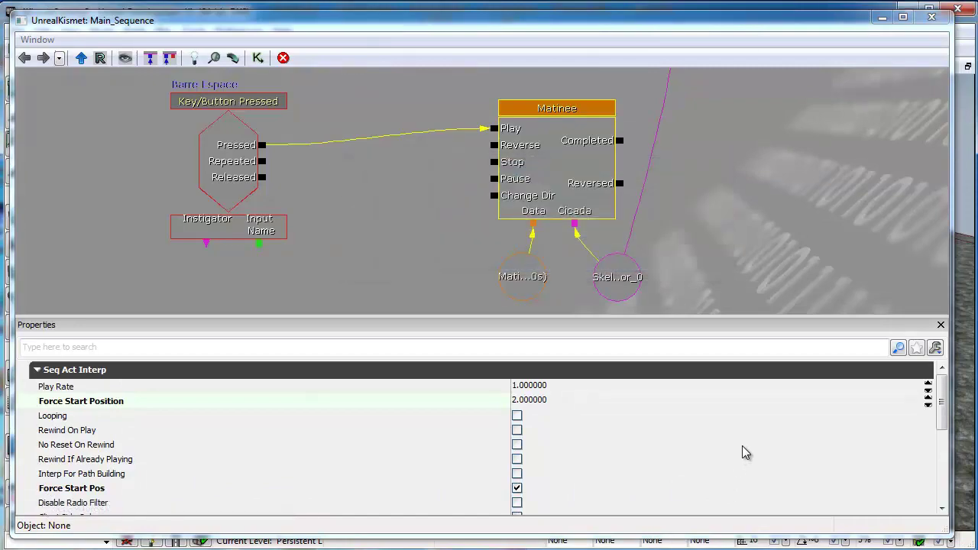
Step: Close the Kismet sequence, test the forced start position in game, and end the play session
{"action": "left_click", "coordinate": [931, 17]}
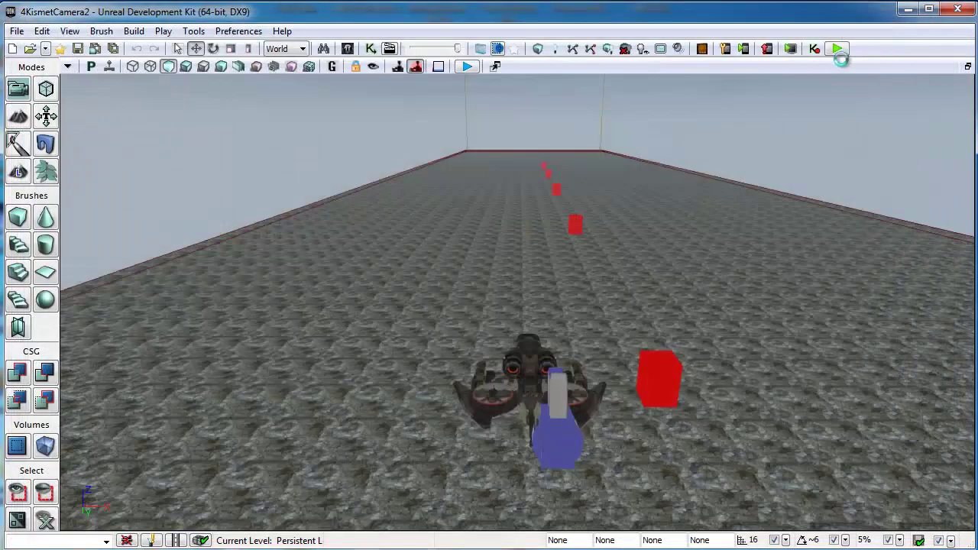
{"action": "left_click", "coordinate": [838, 50]}
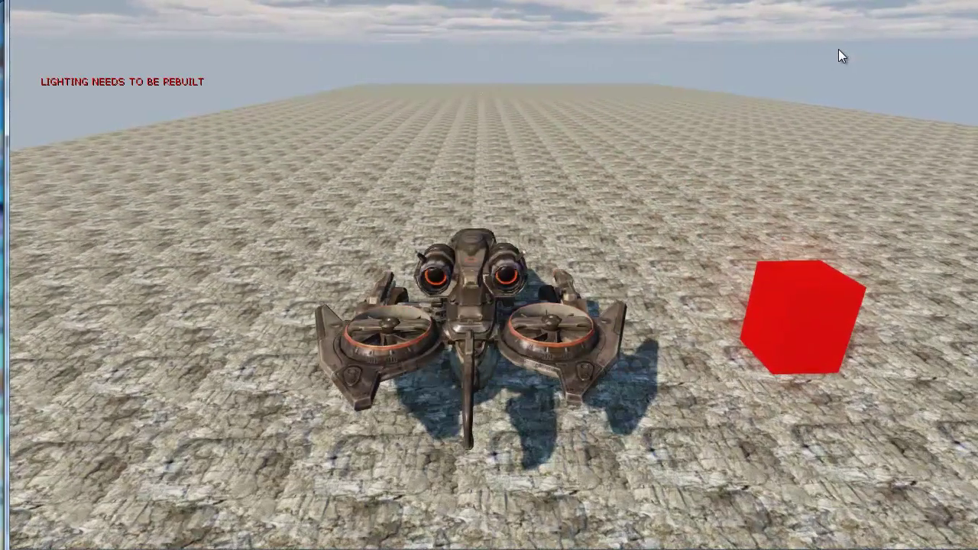
{"action": "key", "text": "Escape"}
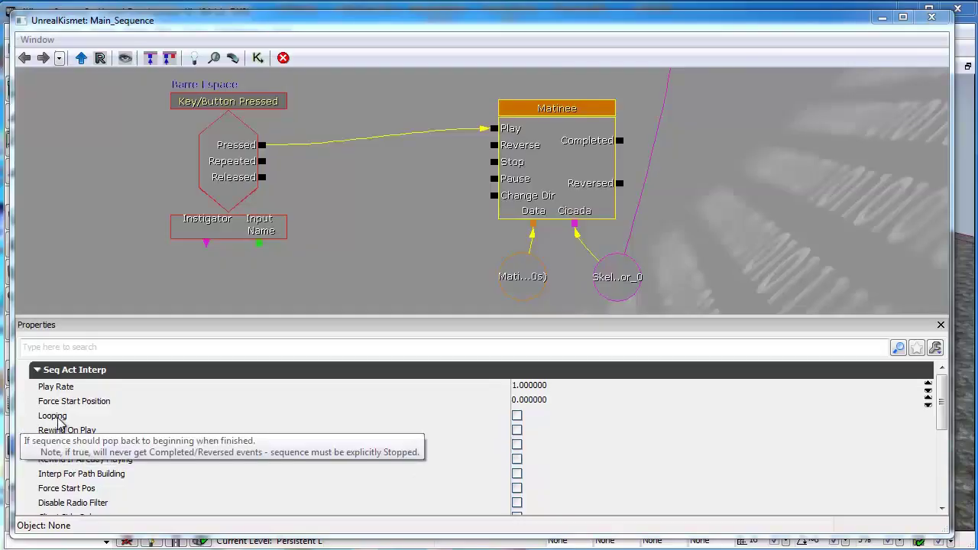
Step: Enable Looping and Rewind On Play in the Matinee's Seq Act Interp properties, close Kismet, and test the level in game
{"action": "left_click", "coordinate": [517, 419]}
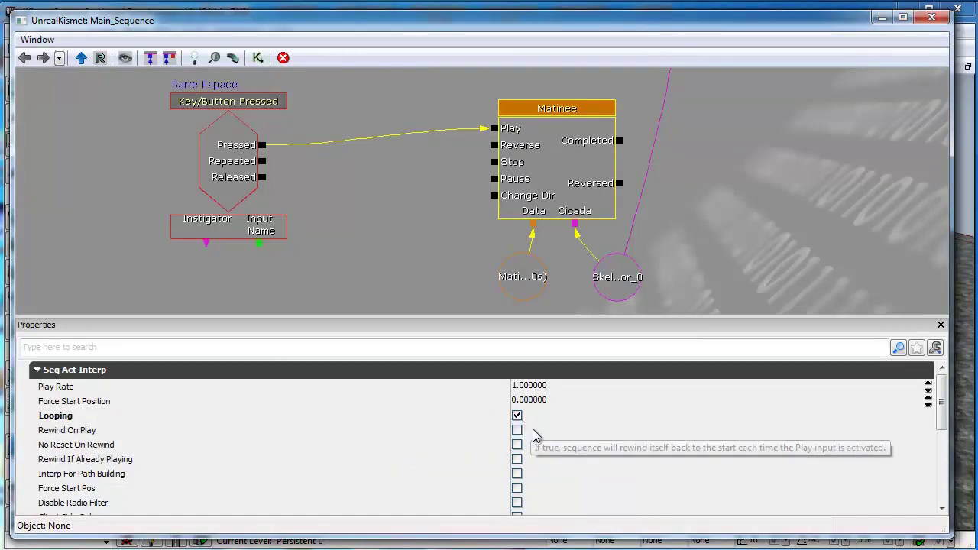
{"action": "left_click", "coordinate": [518, 431]}
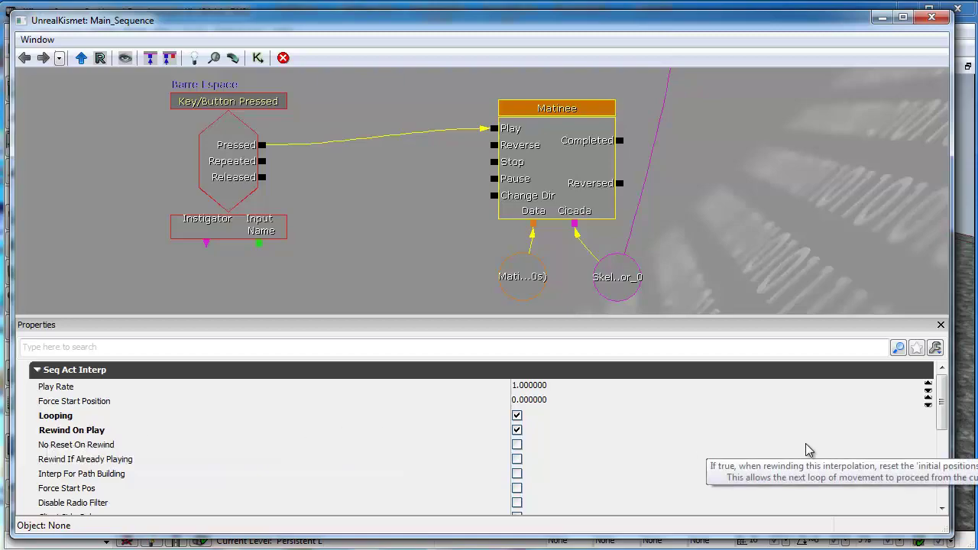
{"action": "left_click", "coordinate": [931, 17]}
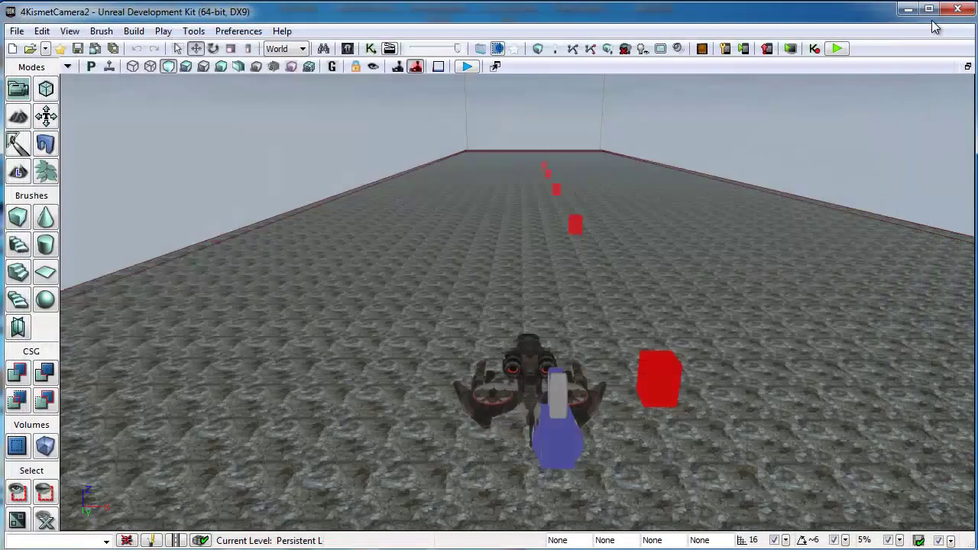
{"action": "left_click", "coordinate": [836, 49]}
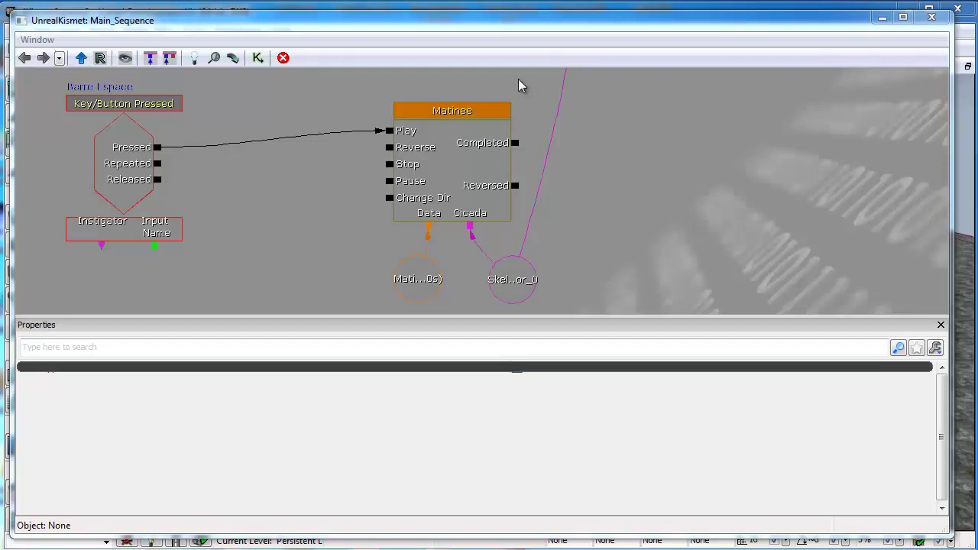
Step: Add a new Matinee Data variable and place it beside the SkeletalMeshActor_0 variable, away from the Matinee node
{"action": "right_click", "coordinate": [502, 73]}
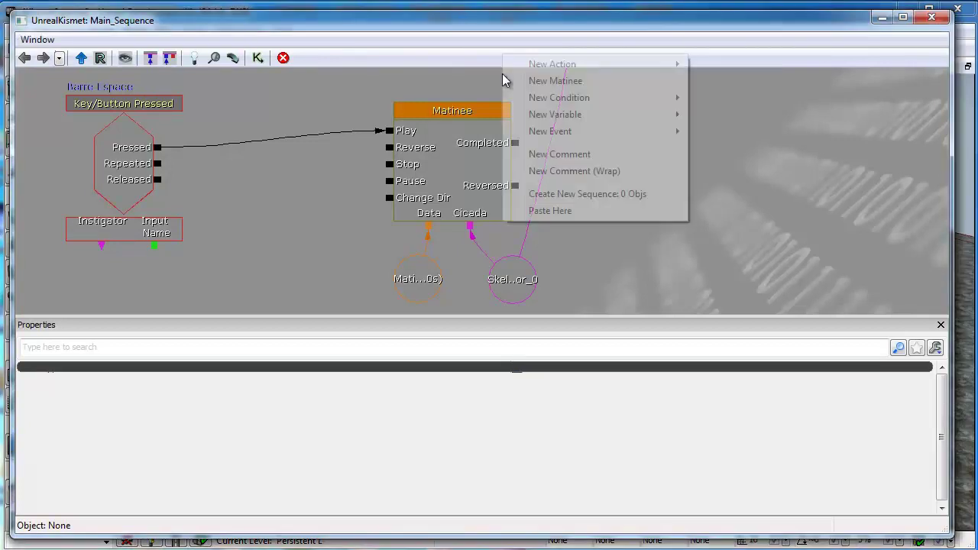
{"action": "mouse_move", "coordinate": [585, 121]}
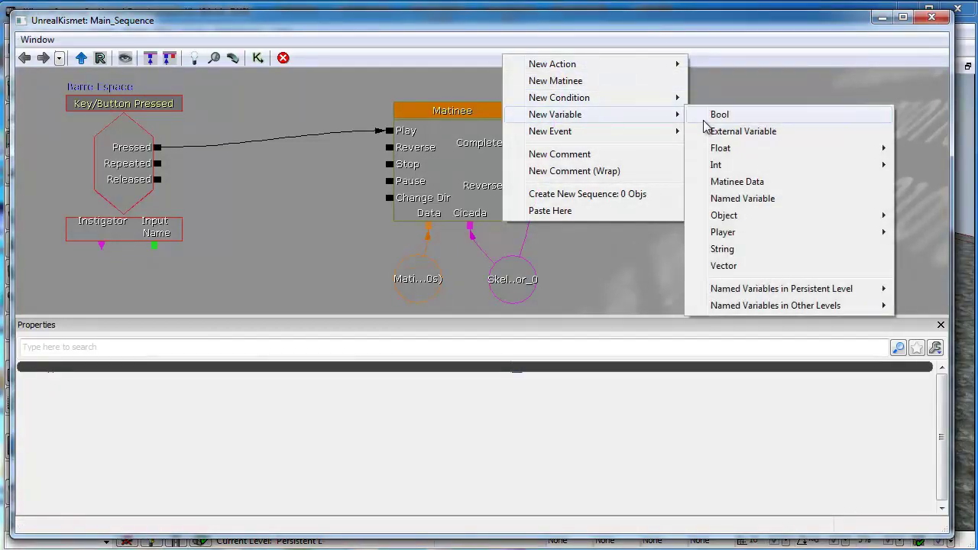
{"action": "left_click", "coordinate": [737, 182]}
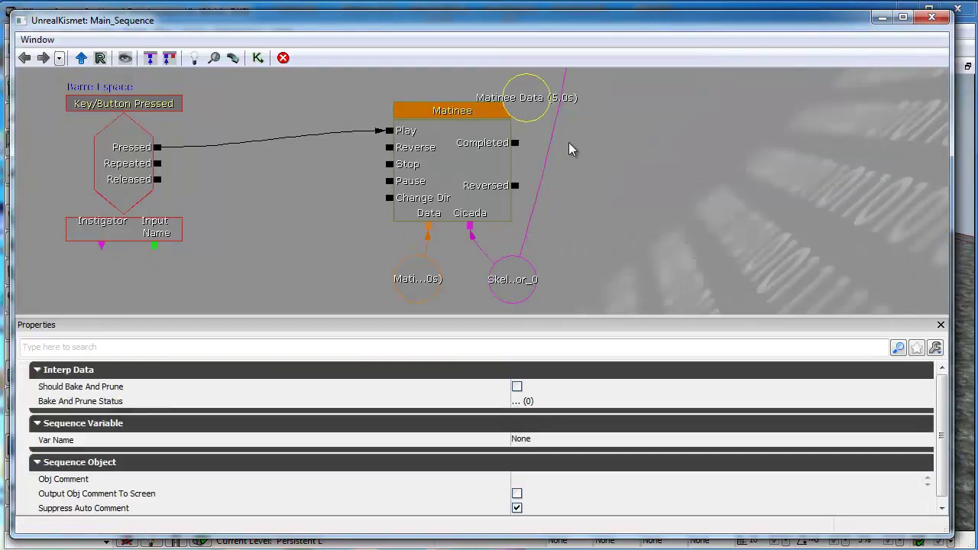
{"action": "left_click", "coordinate": [525, 101]}
{"action": "left_click_drag", "start_coordinate": [526, 101], "coordinate": [611, 240]}
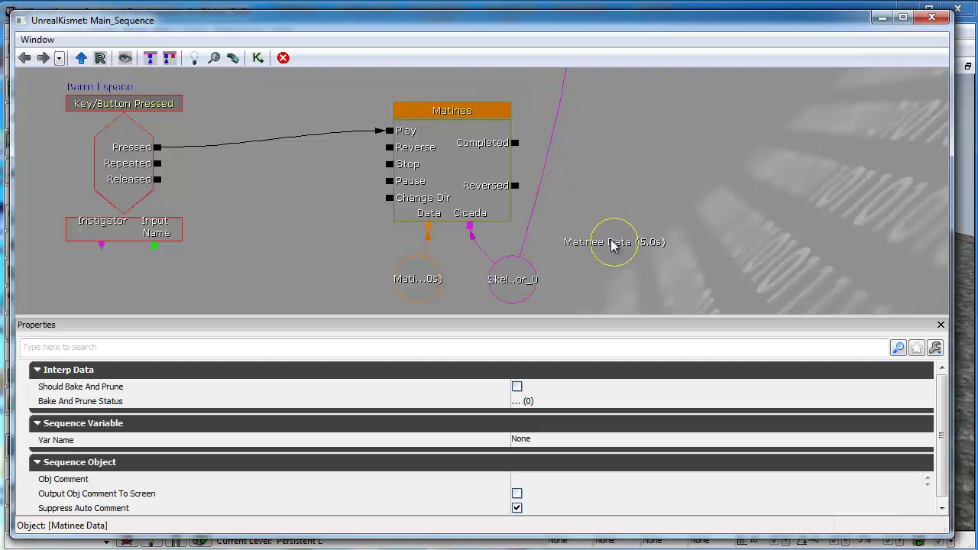
Step: Break the Matinee's Data link to InterpData_0 and connect Data to the new Matinee Data variable
{"action": "right_click", "coordinate": [430, 229]}
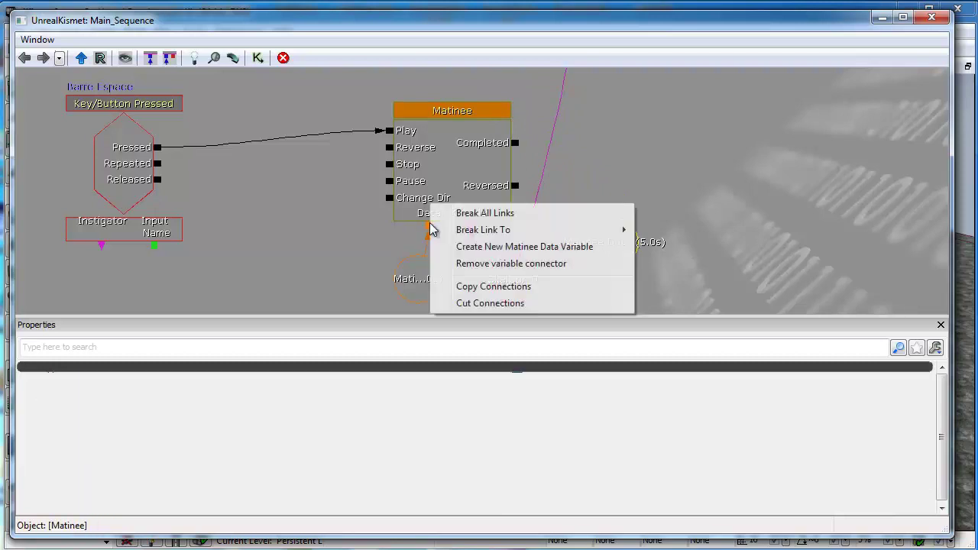
{"action": "mouse_move", "coordinate": [538, 231]}
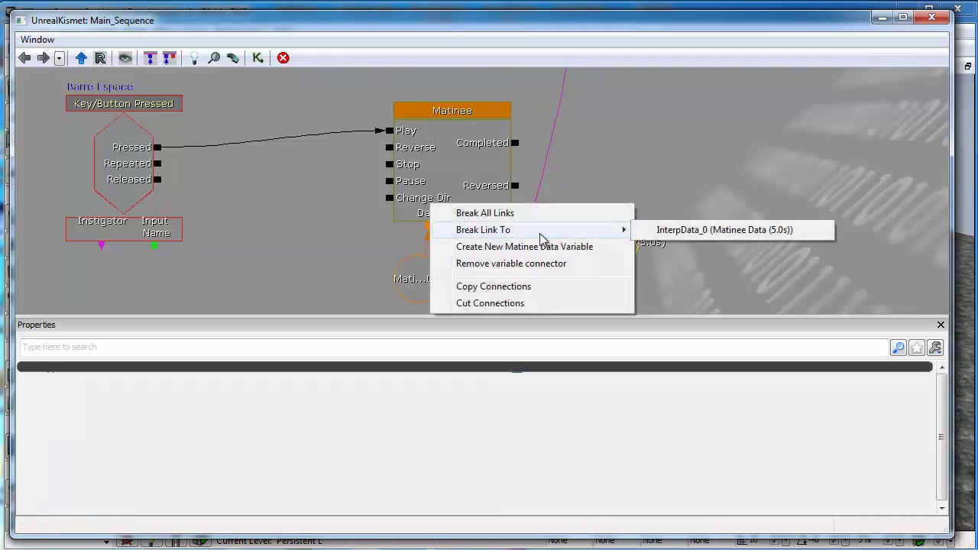
{"action": "left_click", "coordinate": [740, 231]}
{"action": "left_click_drag", "start_coordinate": [452, 230], "coordinate": [626, 258]}
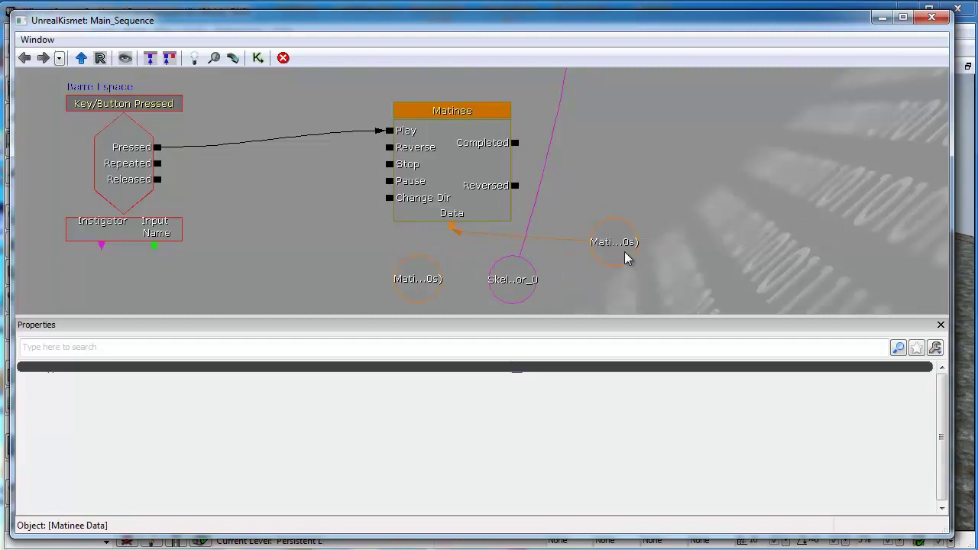
Step: Inspect the Matinee's timeline with the new data, close it, and delete the new Matinee Data variable
{"action": "double_click", "coordinate": [449, 160]}
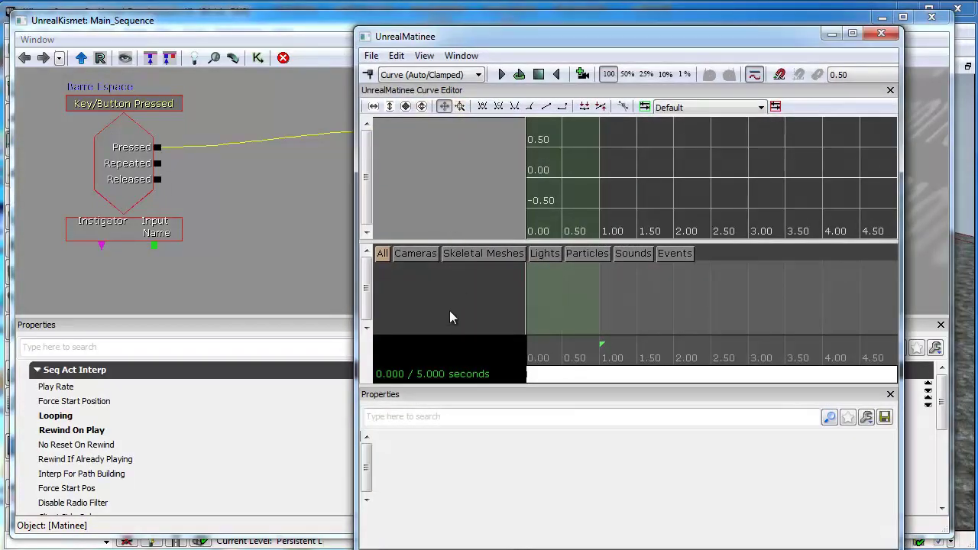
{"action": "left_click", "coordinate": [881, 37]}
{"action": "left_click", "coordinate": [616, 246]}
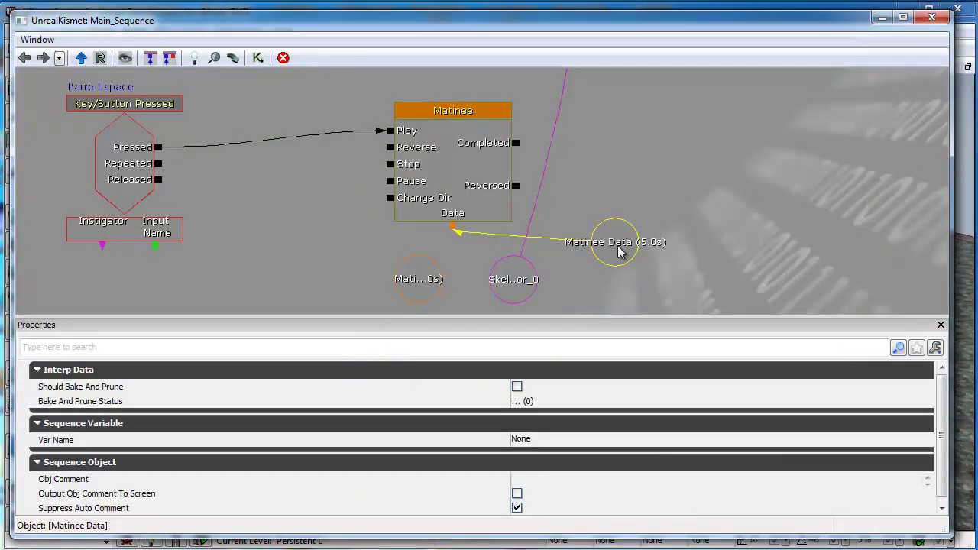
{"action": "key", "text": "Delete"}
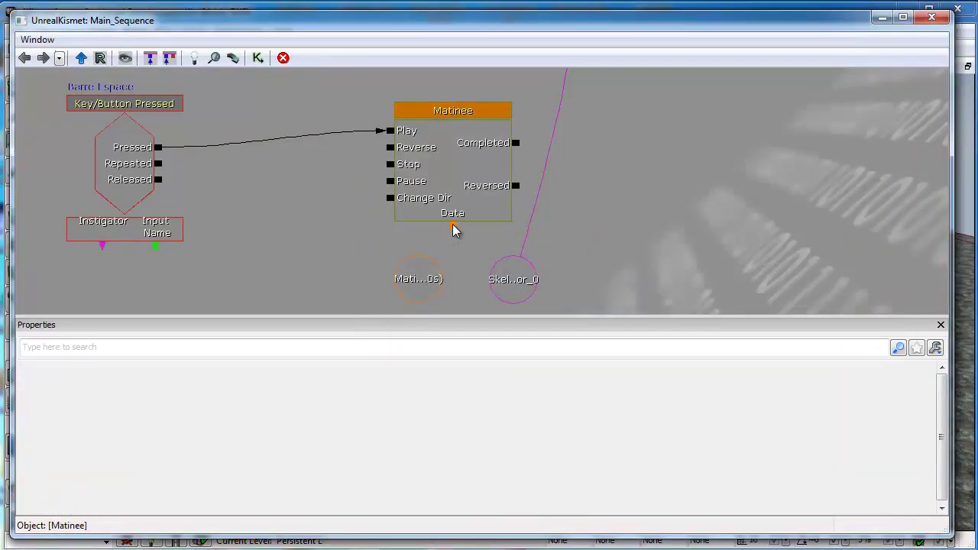
Step: Reconnect the Matinee's Data to the original Matinee Data and Cicada to SkeletalMeshActor_0, and check the Movement track in UnrealMatinee
{"action": "left_click_drag", "start_coordinate": [452, 226], "coordinate": [429, 279]}
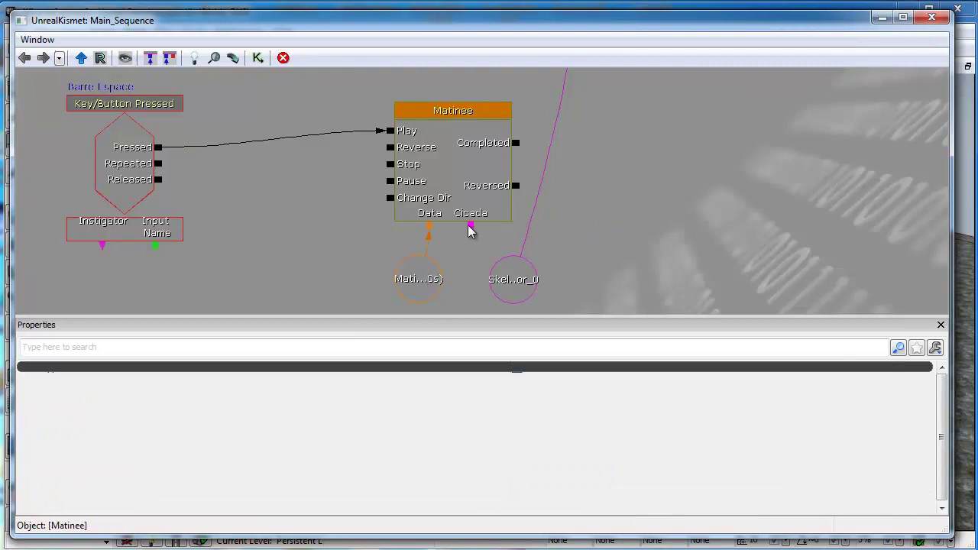
{"action": "left_click_drag", "start_coordinate": [470, 227], "coordinate": [498, 277]}
{"action": "left_click", "coordinate": [470, 168]}
{"action": "double_click", "coordinate": [470, 168]}
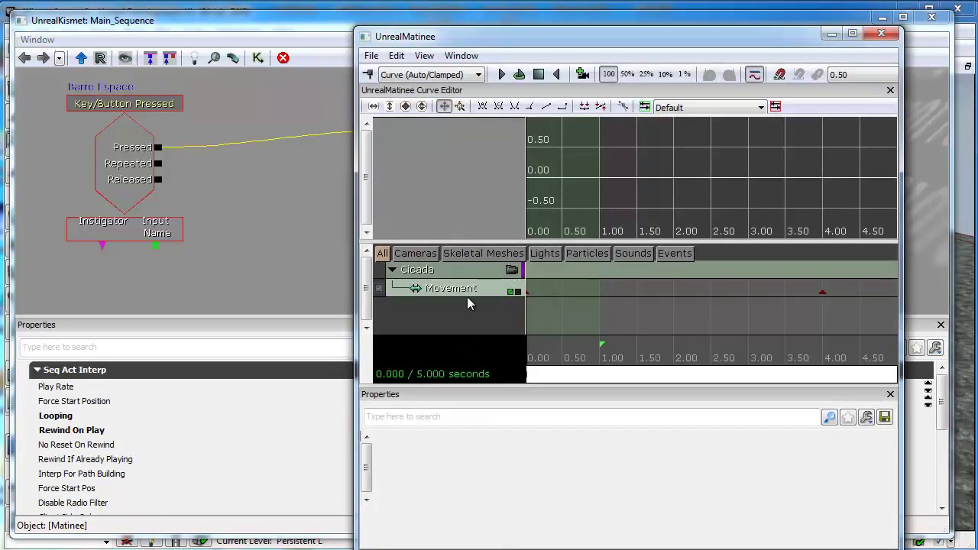
{"action": "left_click", "coordinate": [885, 34]}
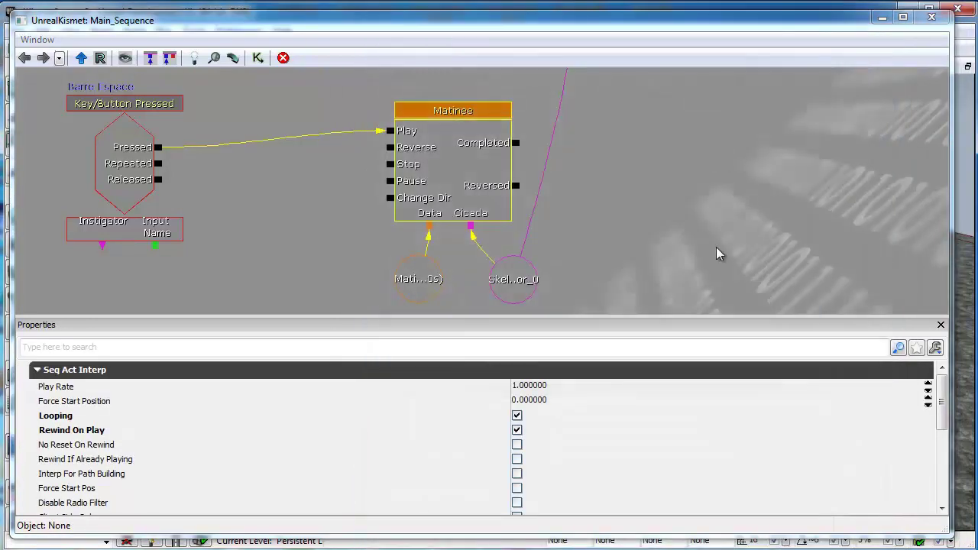
{"action": "left_click", "coordinate": [615, 164]}
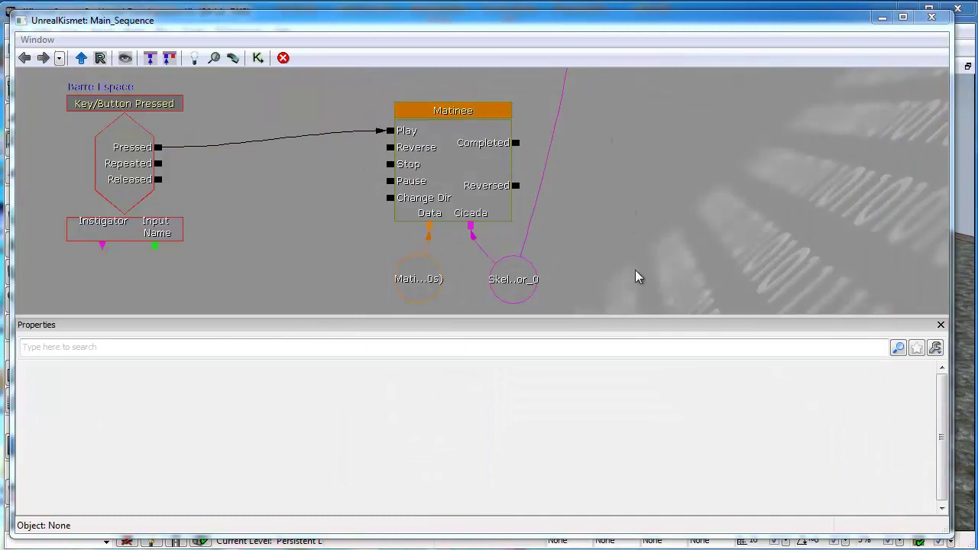
Step: Duplicate the original Matinee Data variable and add a second Matinee beside the first one
{"action": "left_click", "coordinate": [426, 283]}
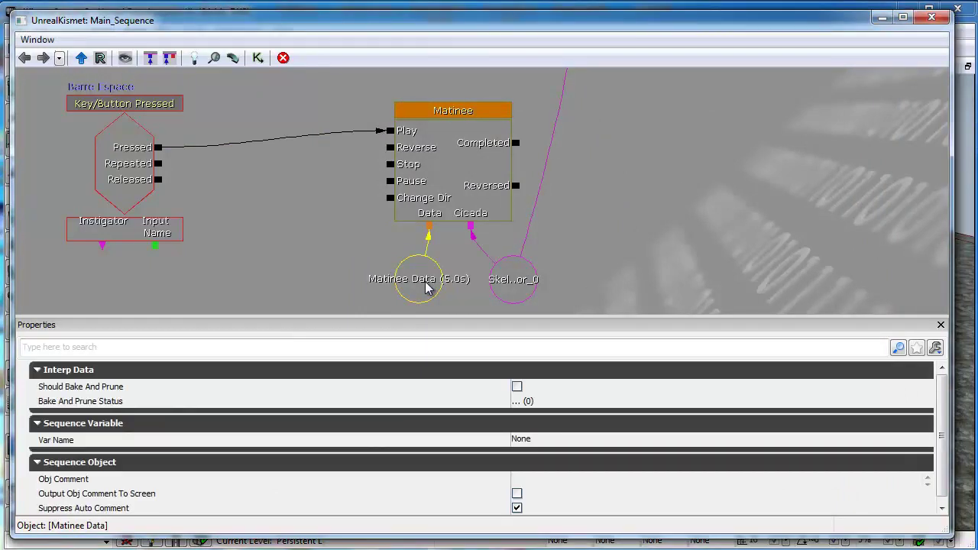
{"action": "left_click_drag", "start_coordinate": [425, 285], "coordinate": [748, 282], "text": "ctrl"}
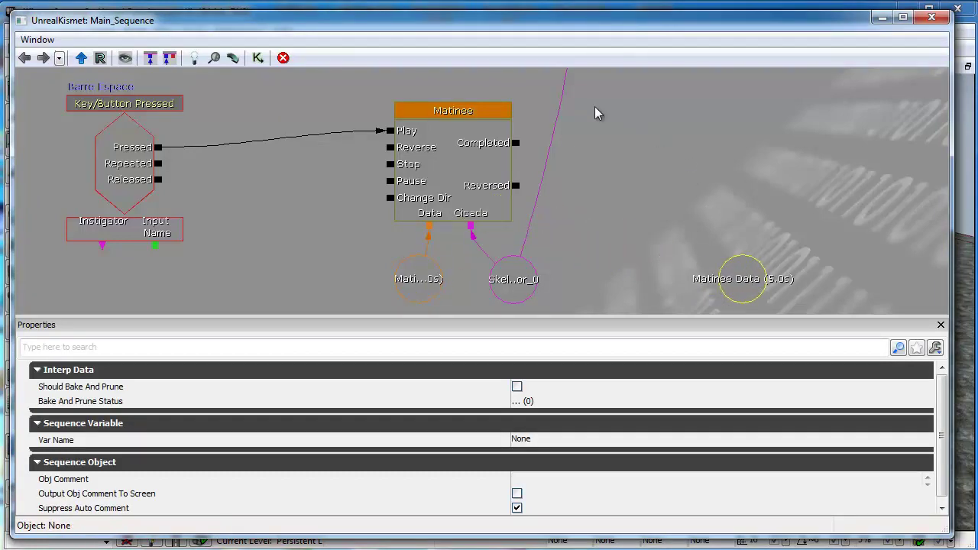
{"action": "right_click", "coordinate": [586, 88]}
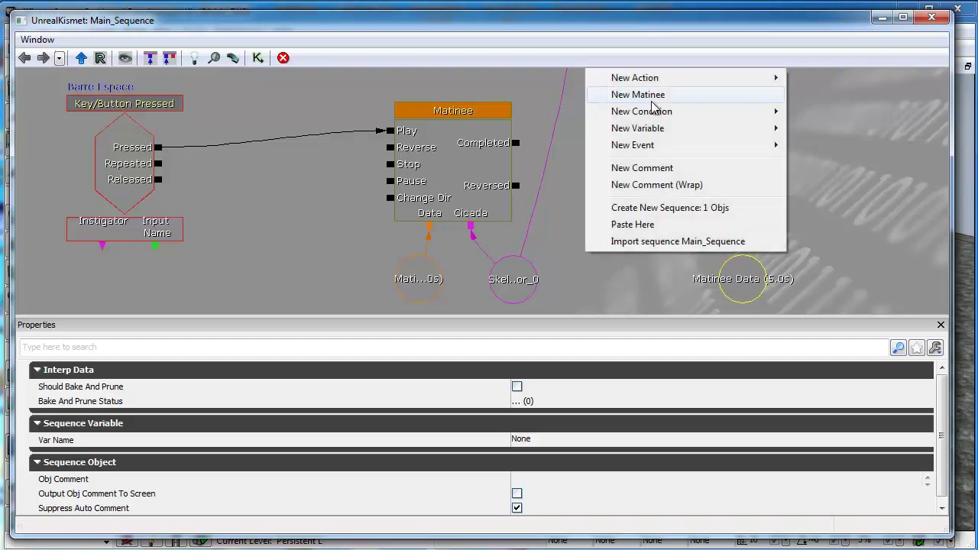
{"action": "left_click", "coordinate": [651, 101]}
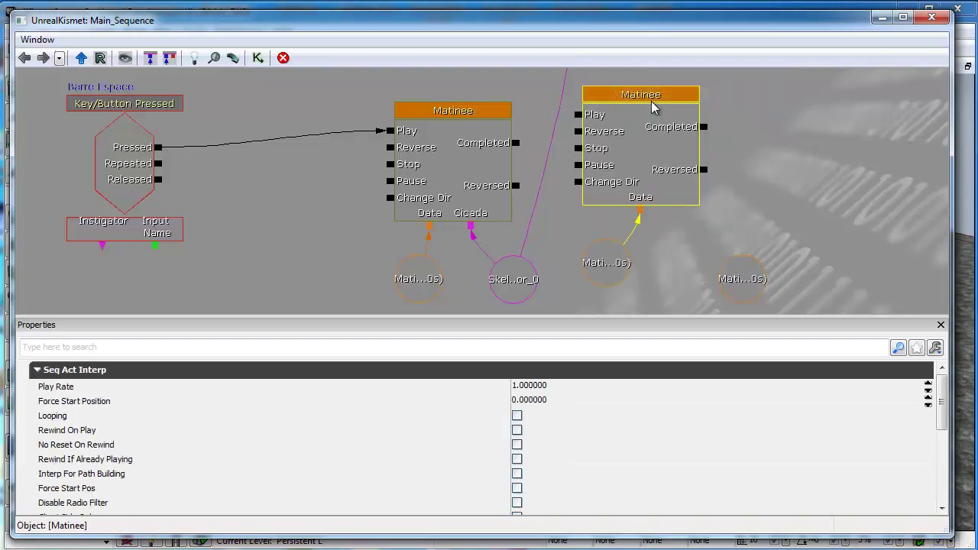
Step: Link the second Matinee's Data to the duplicated Matinee Data in place of InterpData_8, and delete the default data variable
{"action": "right_click", "coordinate": [640, 218]}
{"action": "mouse_move", "coordinate": [699, 223]}
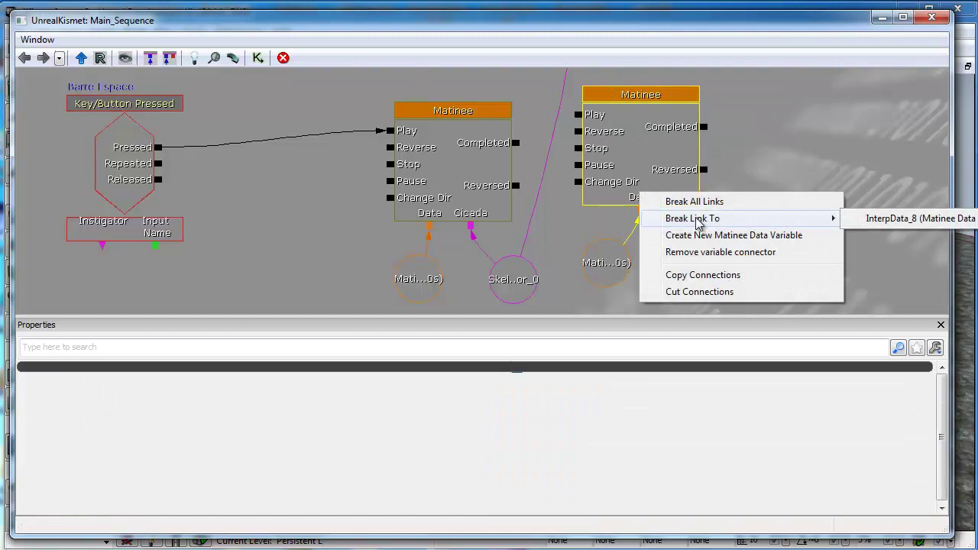
{"action": "left_click", "coordinate": [892, 220]}
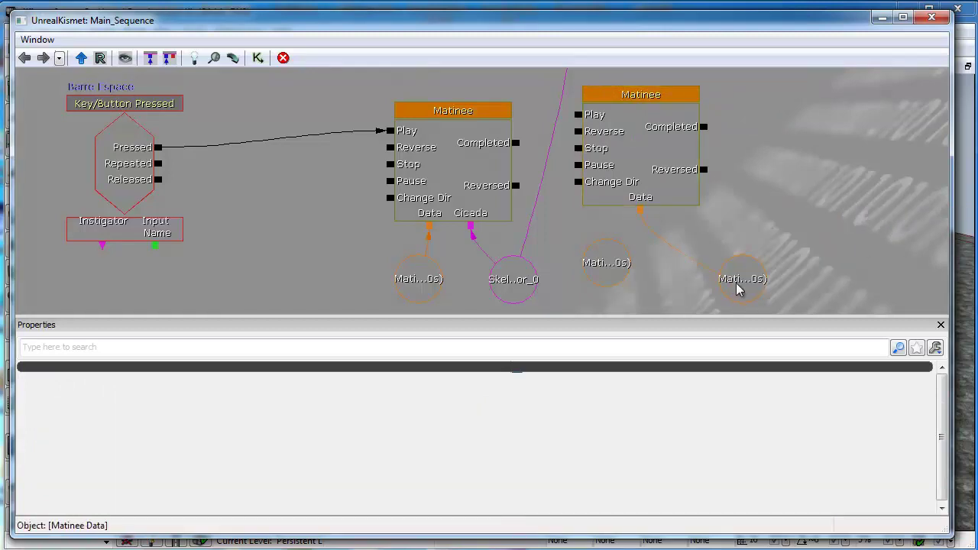
{"action": "left_click", "coordinate": [614, 267]}
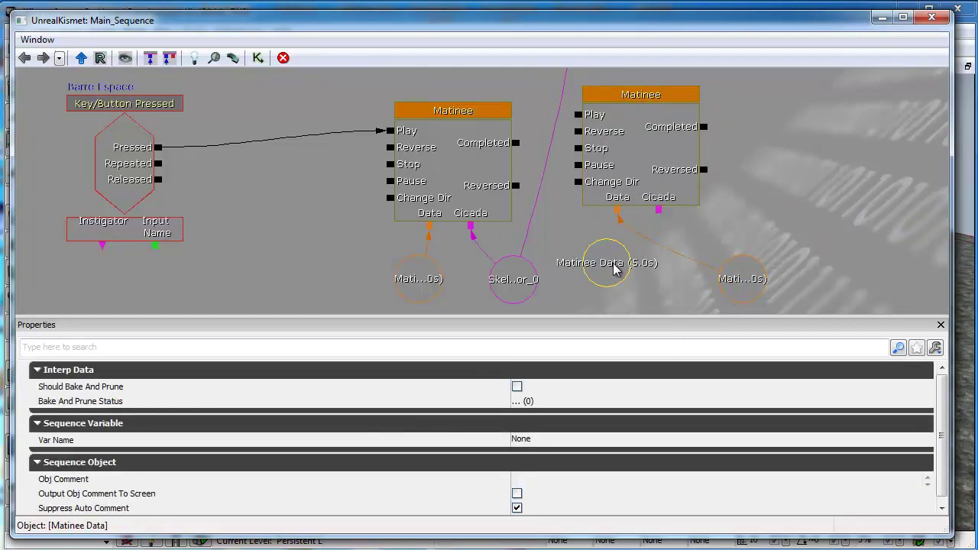
{"action": "key", "text": "Delete"}
Step: Open the second Matinee to inspect the Cicada group's Movement track, and close UnrealMatinee
{"action": "left_click", "coordinate": [633, 155]}
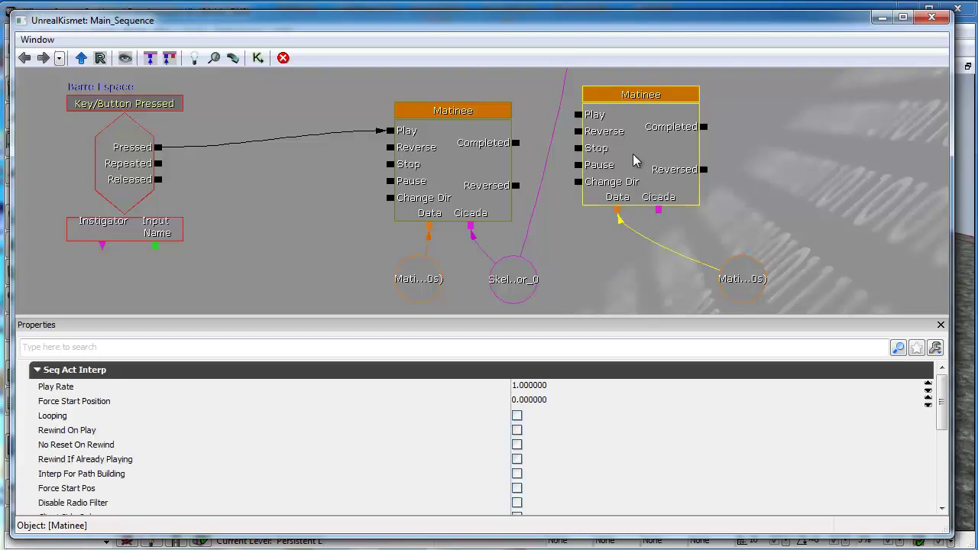
{"action": "double_click", "coordinate": [633, 154]}
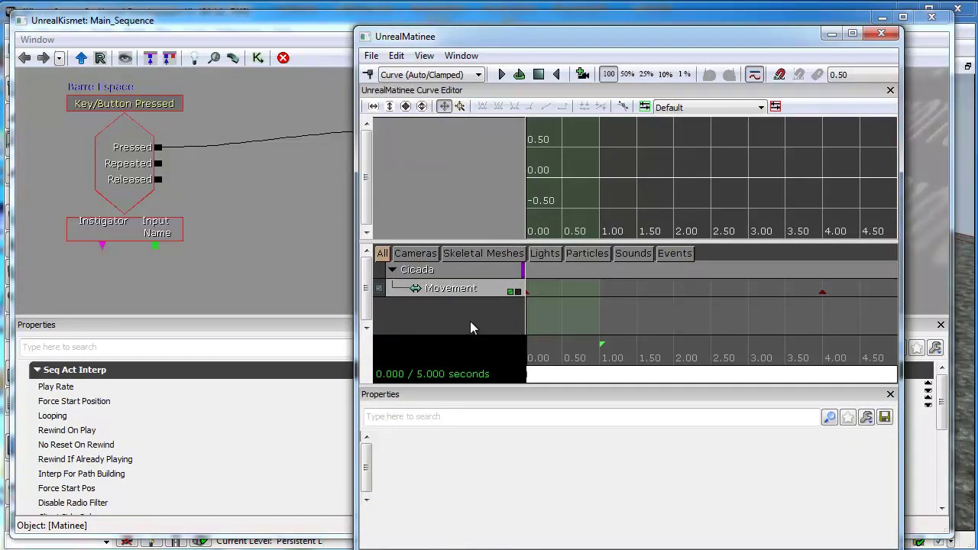
{"action": "left_click", "coordinate": [881, 34]}
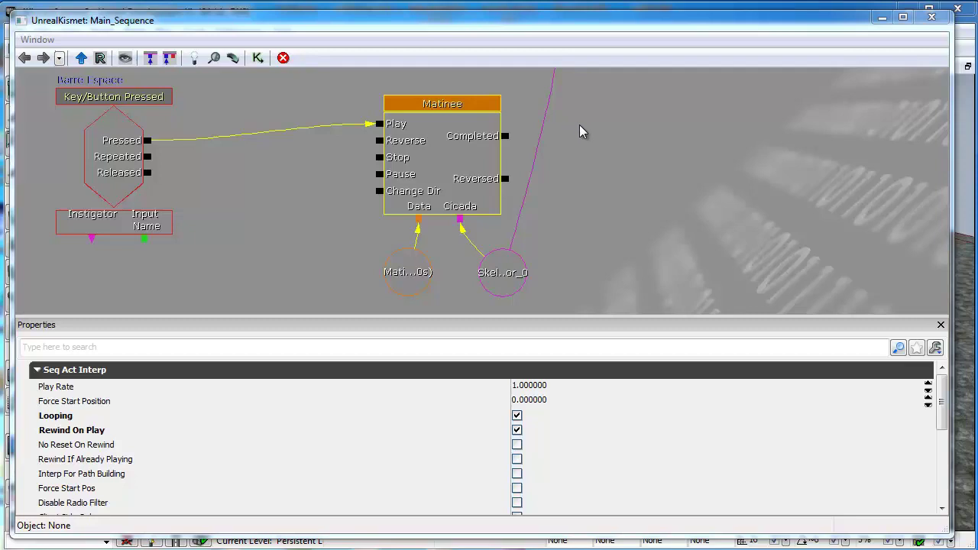
Step: Expose the Play Rate variable on the Matinee and create a new float variable linked to its connector
{"action": "left_click", "coordinate": [456, 159]}
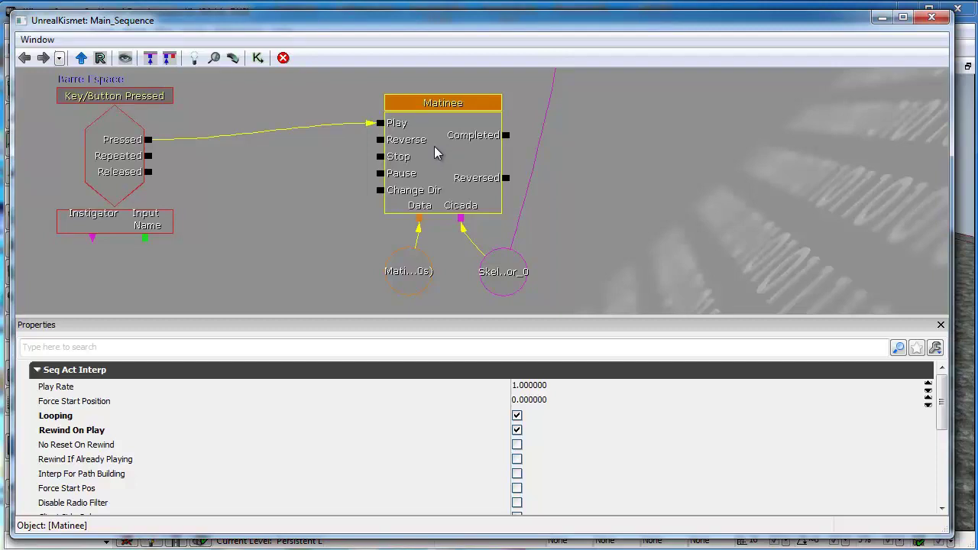
{"action": "right_click", "coordinate": [437, 127]}
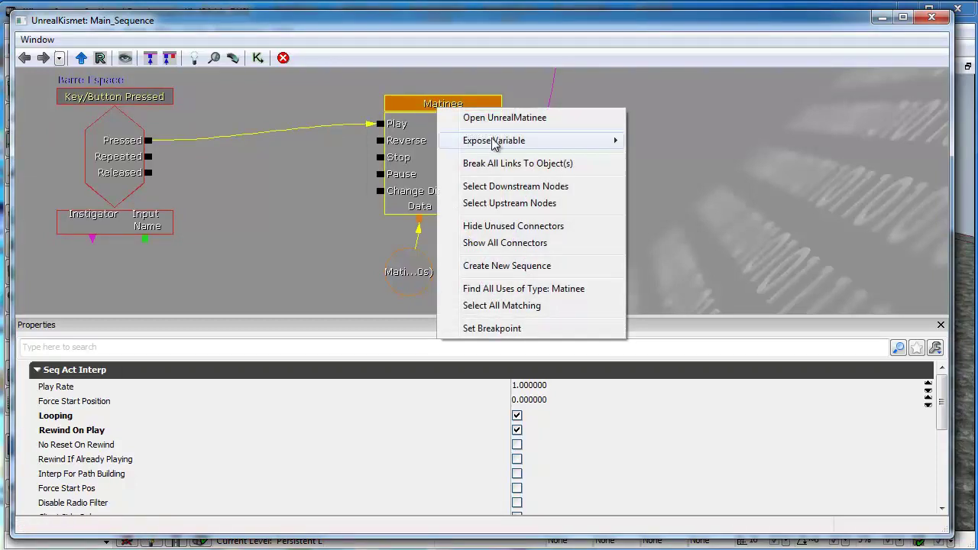
{"action": "mouse_move", "coordinate": [510, 147]}
{"action": "left_click", "coordinate": [691, 142]}
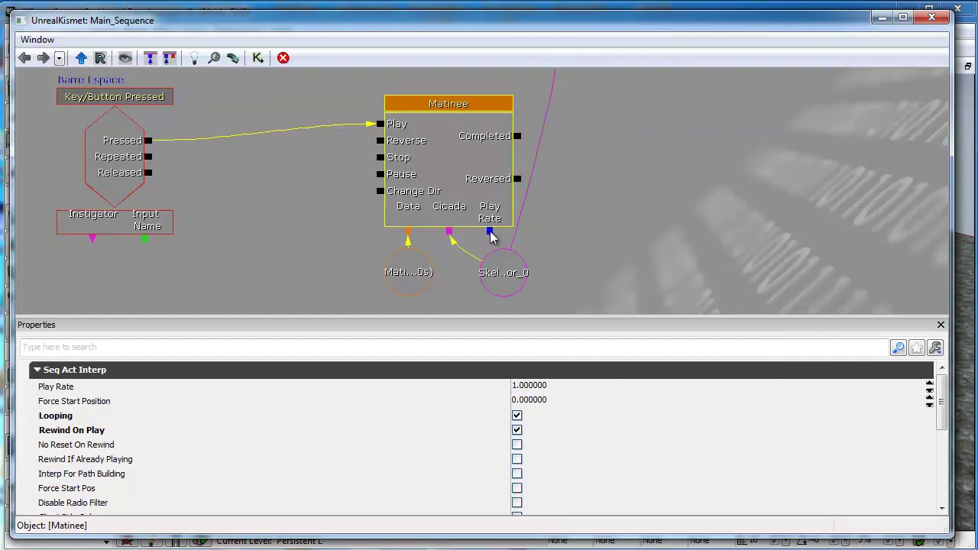
{"action": "right_click", "coordinate": [490, 232]}
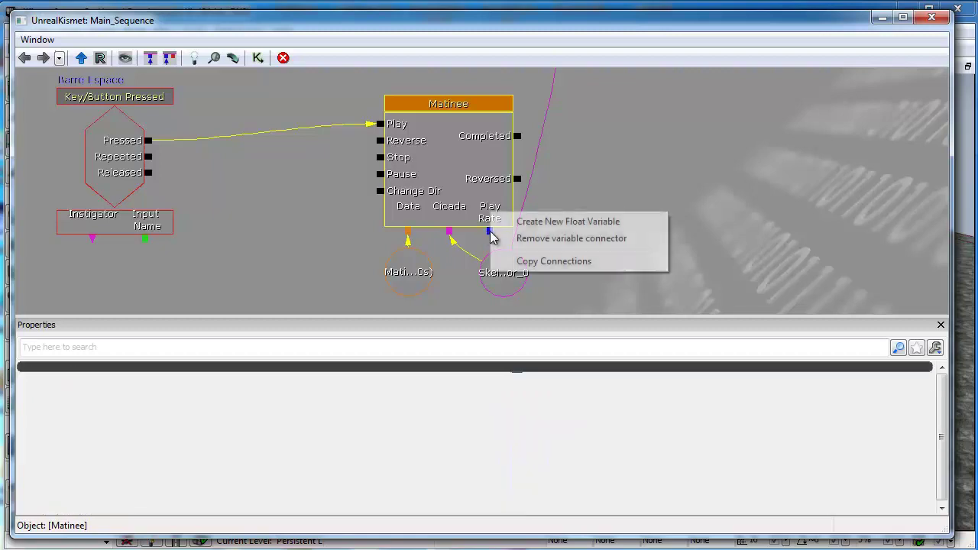
{"action": "left_click", "coordinate": [587, 221]}
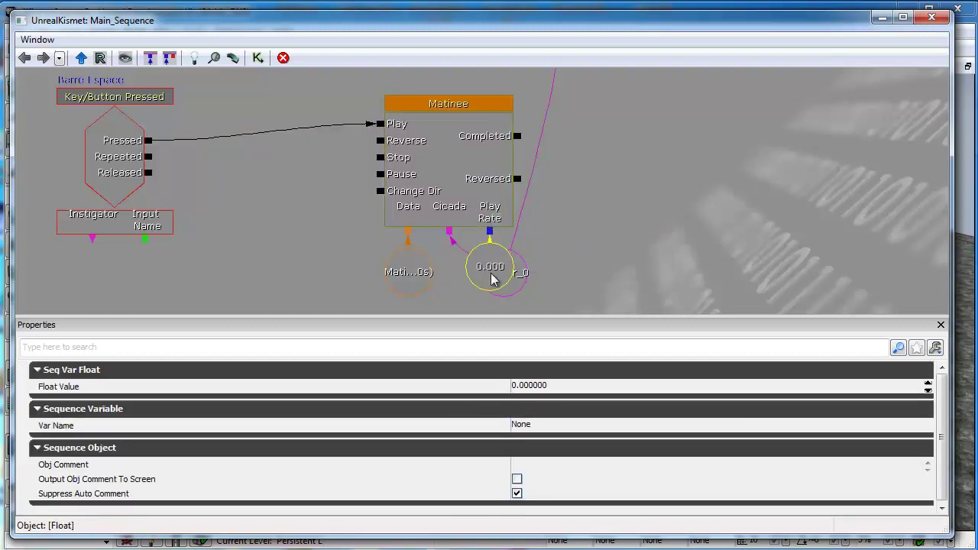
Step: Move the Play Rate float variable clear of the Cicada object variable and set its Float Value to 1
{"action": "left_click_drag", "start_coordinate": [493, 278], "coordinate": [631, 265], "text": "ctrl"}
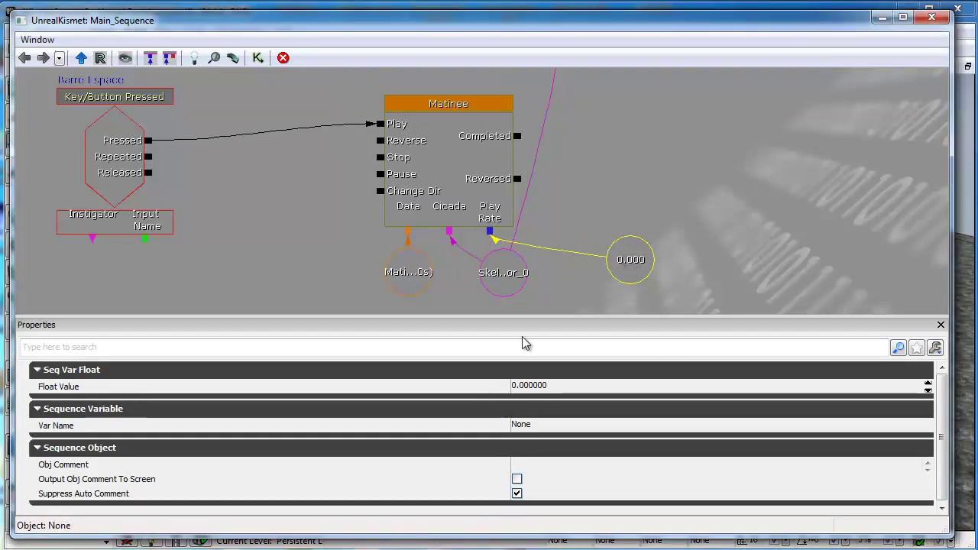
{"action": "left_click", "coordinate": [579, 390]}
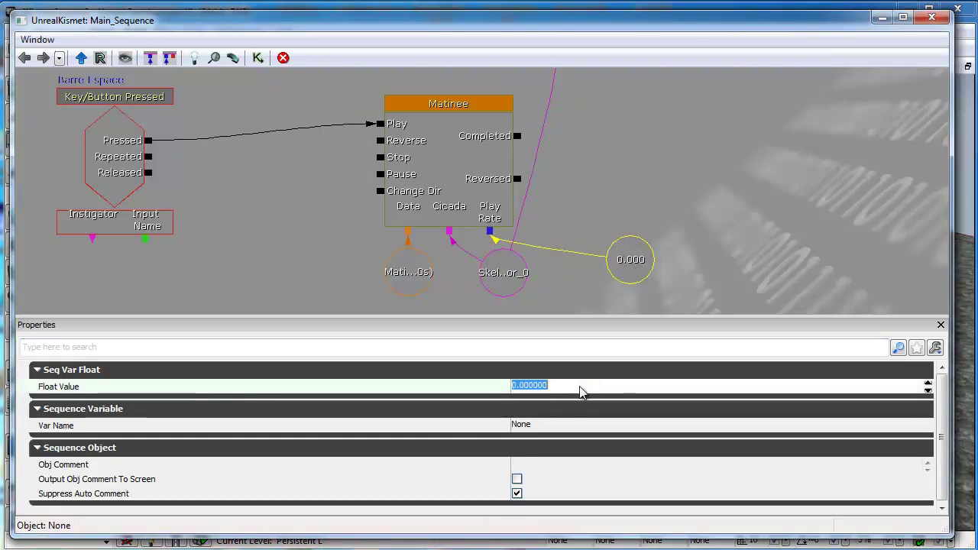
{"action": "type", "text": "1"}
{"action": "key", "text": "Return"}
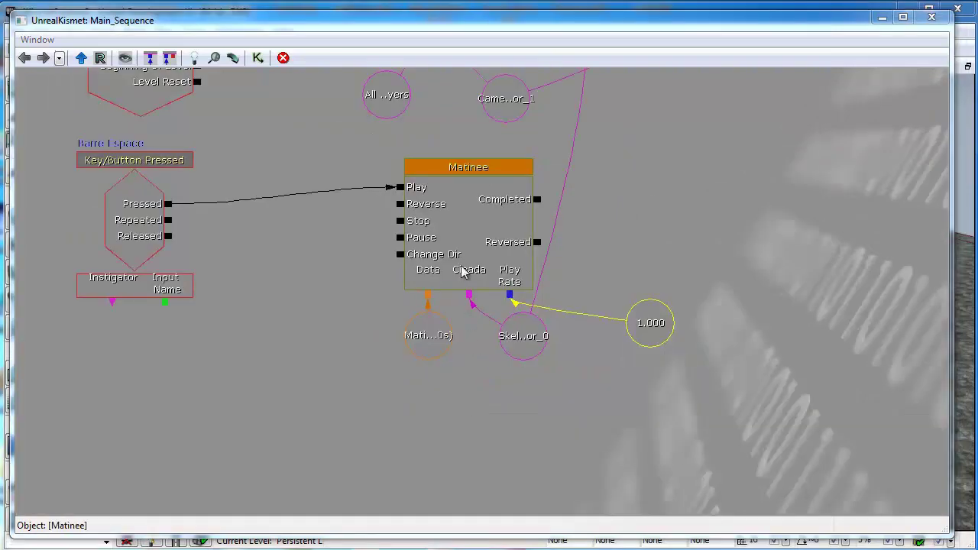
Step: Open the key-triggered Matinee and add a new Event track to the Cicada group
{"action": "double_click", "coordinate": [465, 228]}
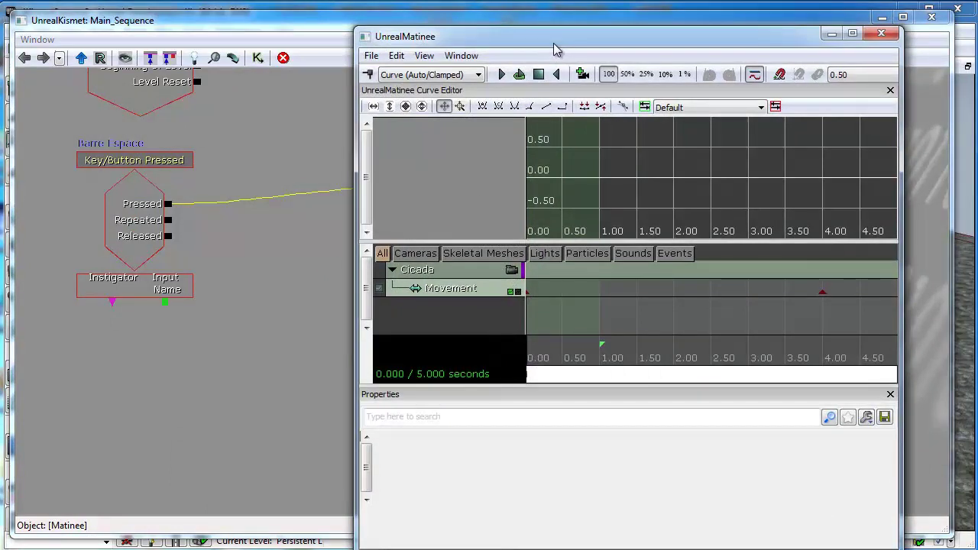
{"action": "left_click_drag", "start_coordinate": [554, 44], "coordinate": [547, 34]}
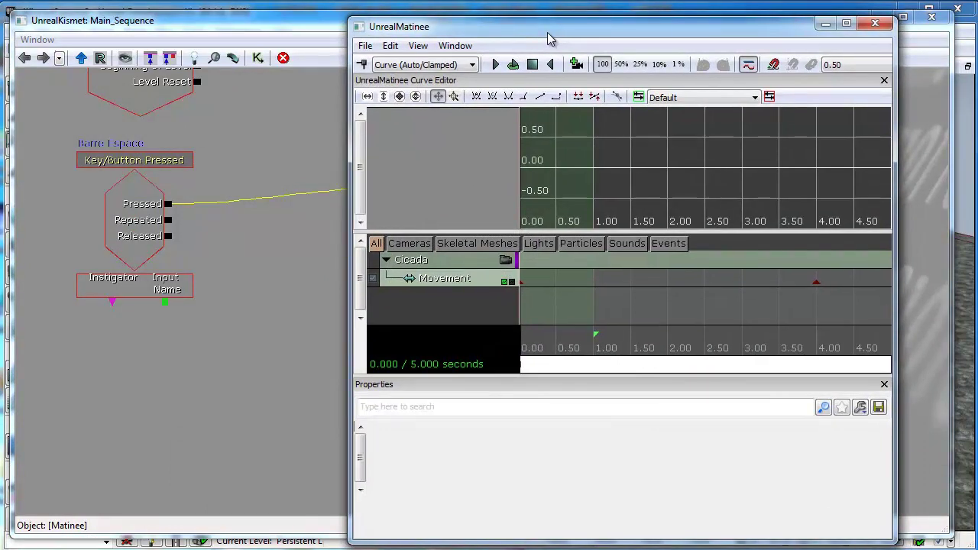
{"action": "left_click", "coordinate": [449, 262]}
{"action": "right_click", "coordinate": [451, 267]}
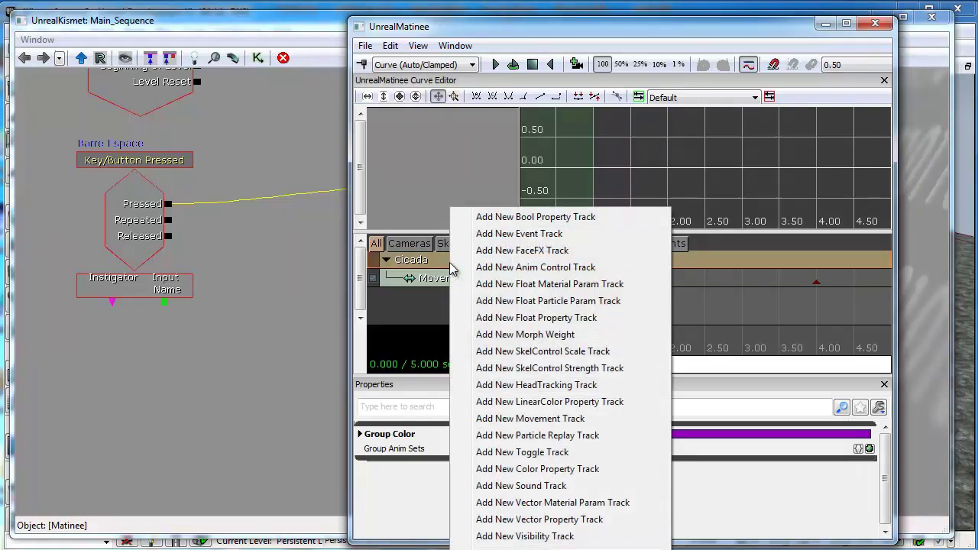
{"action": "left_click", "coordinate": [497, 234]}
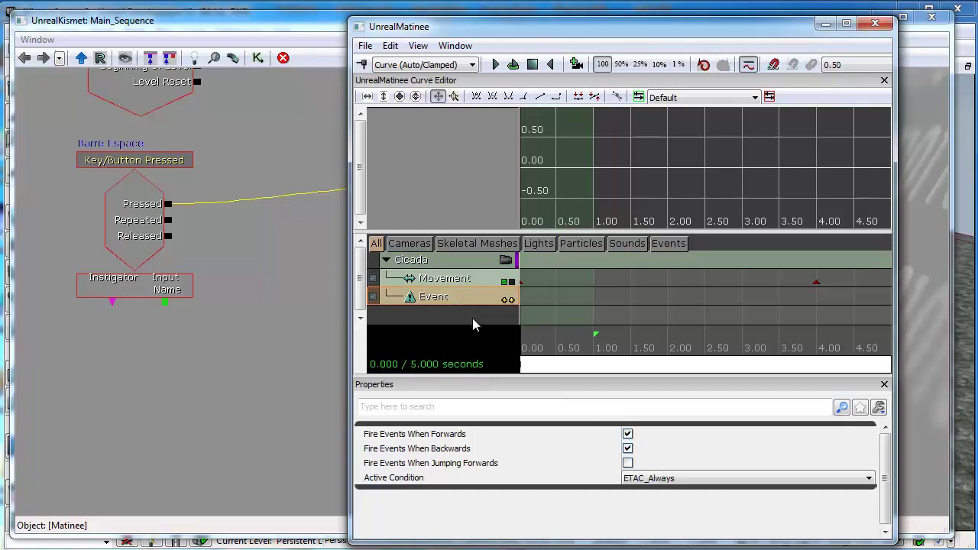
Step: Add an event key named Vitesse on the Event track at about 1.98 seconds
{"action": "left_click", "coordinate": [668, 348]}
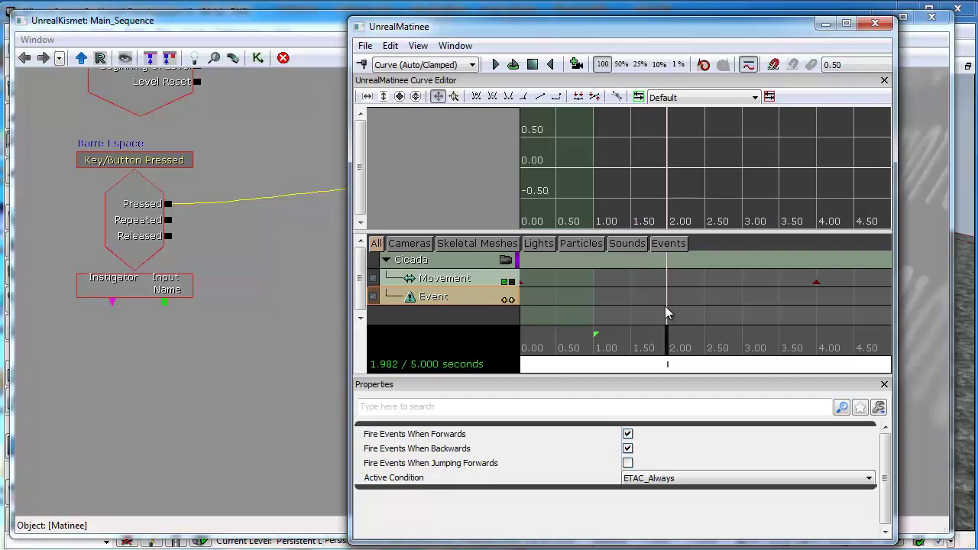
{"action": "left_click", "coordinate": [363, 64]}
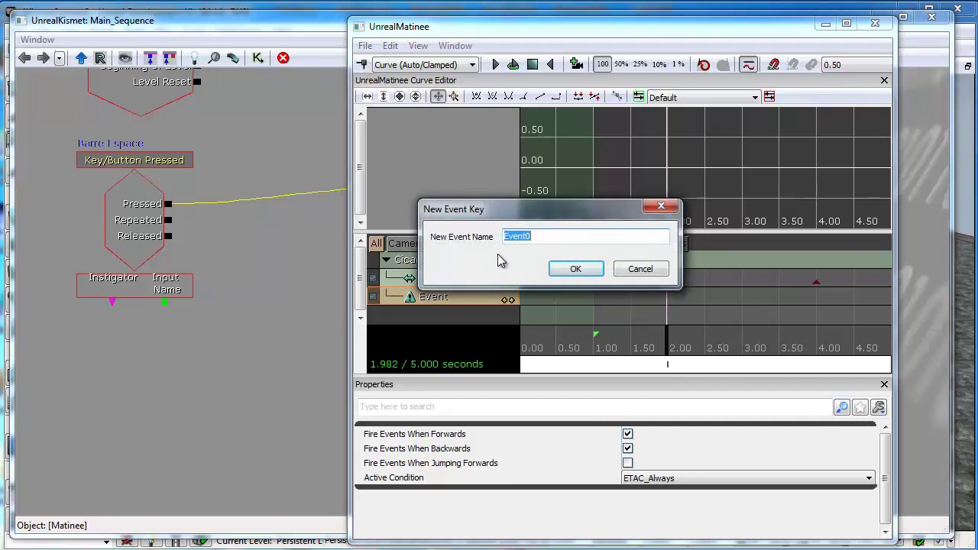
{"action": "type", "text": "Vitesse"}
{"action": "key", "text": "Return"}
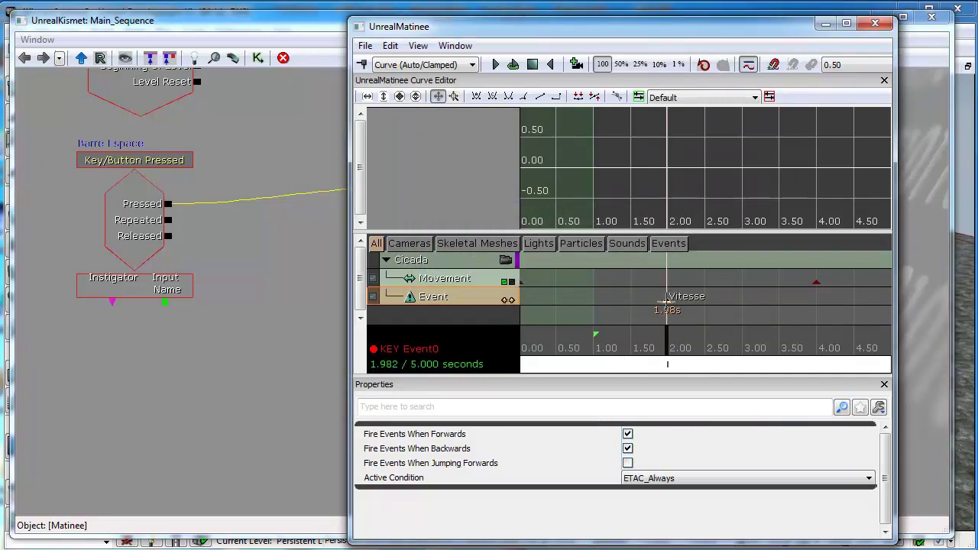
Step: Set the Vitesse event key's time to 2 seconds and close UnrealMatinee
{"action": "right_click", "coordinate": [666, 303]}
{"action": "left_click", "coordinate": [706, 293]}
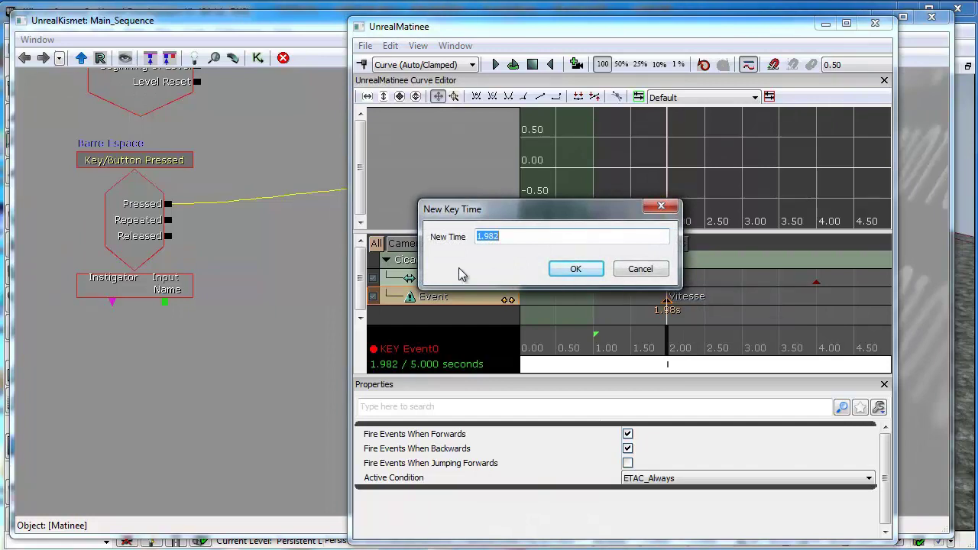
{"action": "type", "text": "2"}
{"action": "key", "text": "Return"}
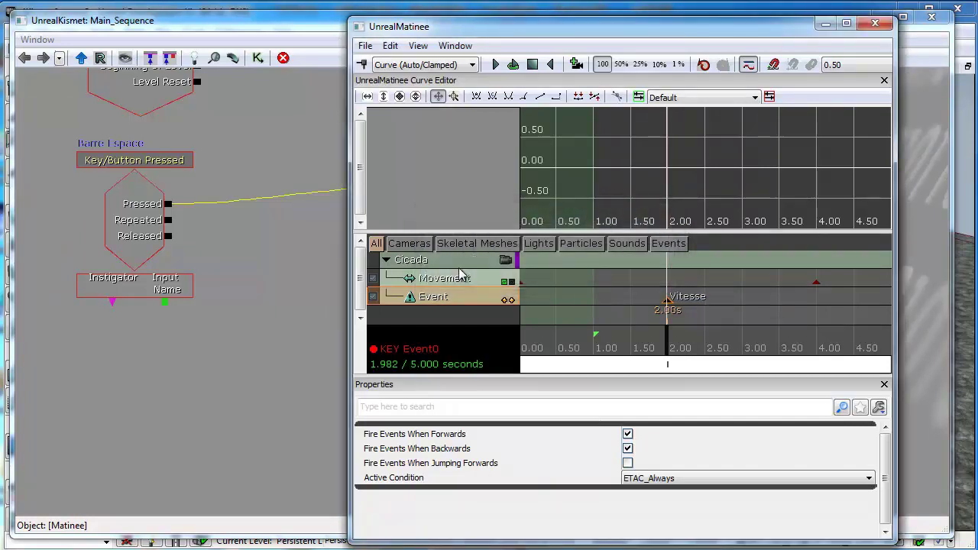
{"action": "left_click", "coordinate": [876, 26]}
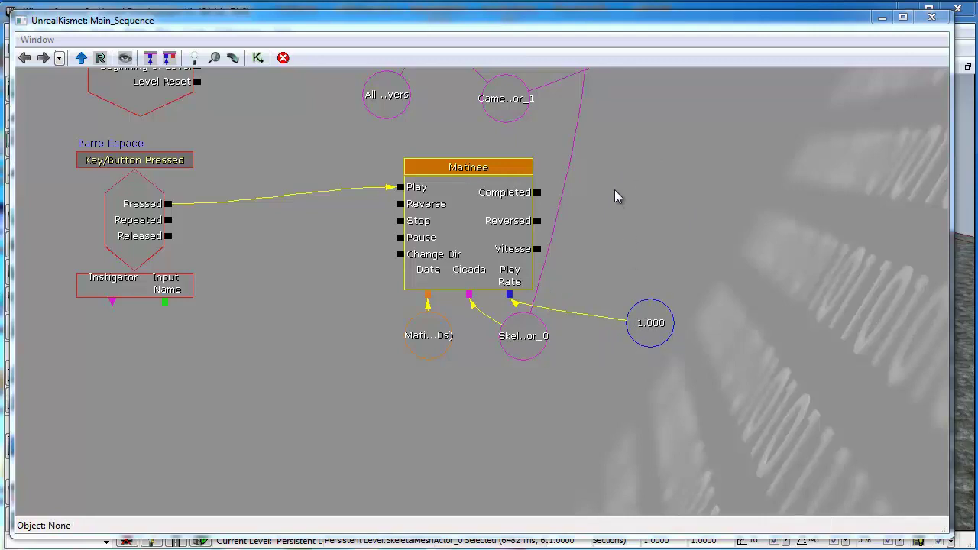
Step: Create a Set Variable Float action beside the Matinee and connect the Matinee's Vitesse output to its In
{"action": "right_click", "coordinate": [330, 75]}
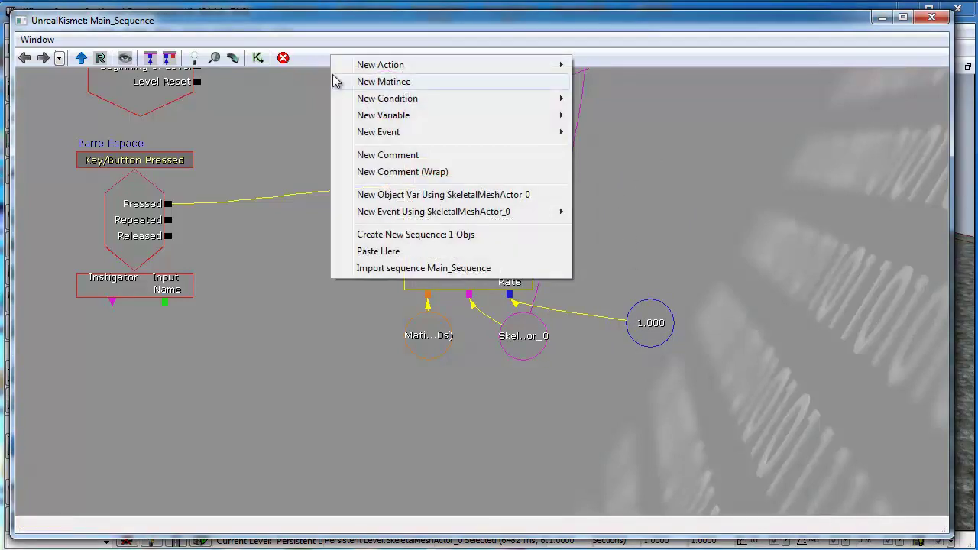
{"action": "mouse_move", "coordinate": [373, 69]}
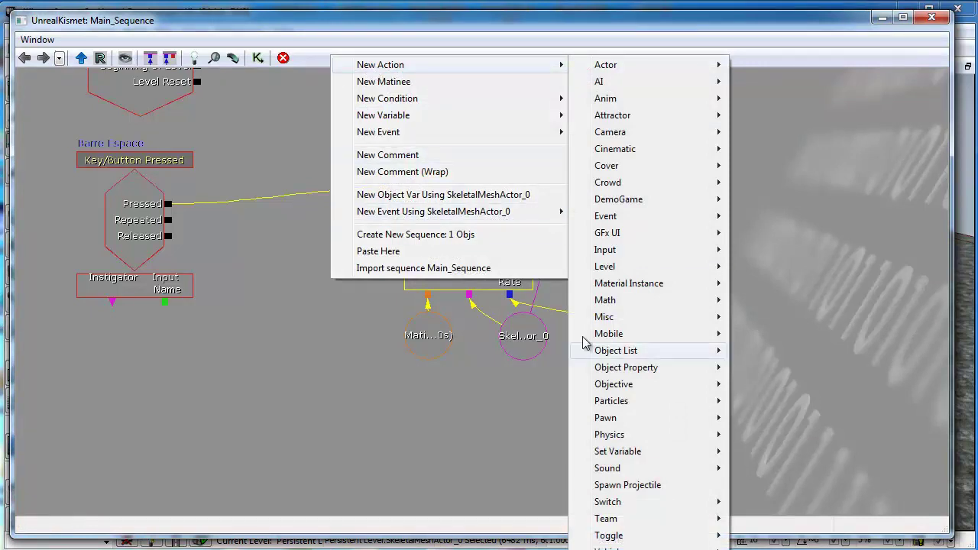
{"action": "mouse_move", "coordinate": [638, 454]}
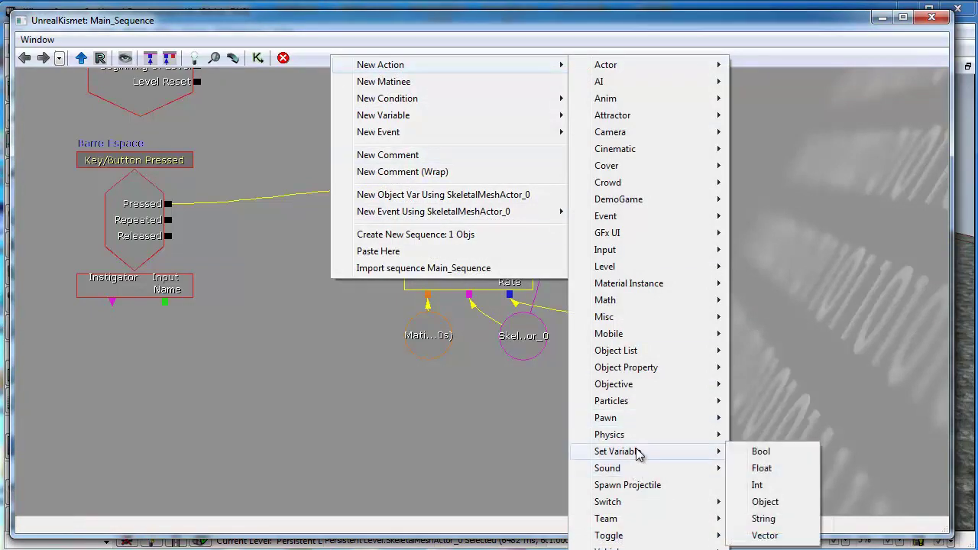
{"action": "left_click", "coordinate": [782, 472]}
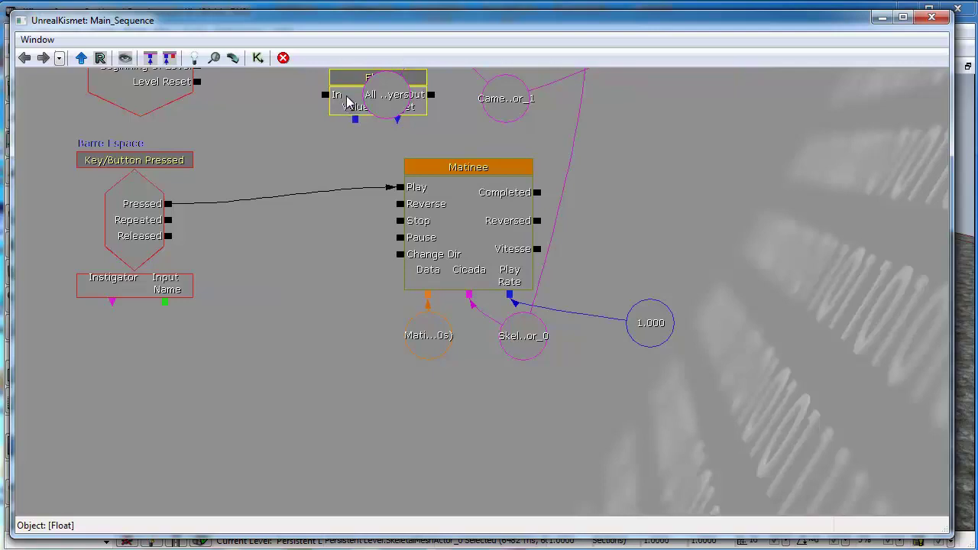
{"action": "left_click_drag", "start_coordinate": [348, 102], "coordinate": [636, 193]}
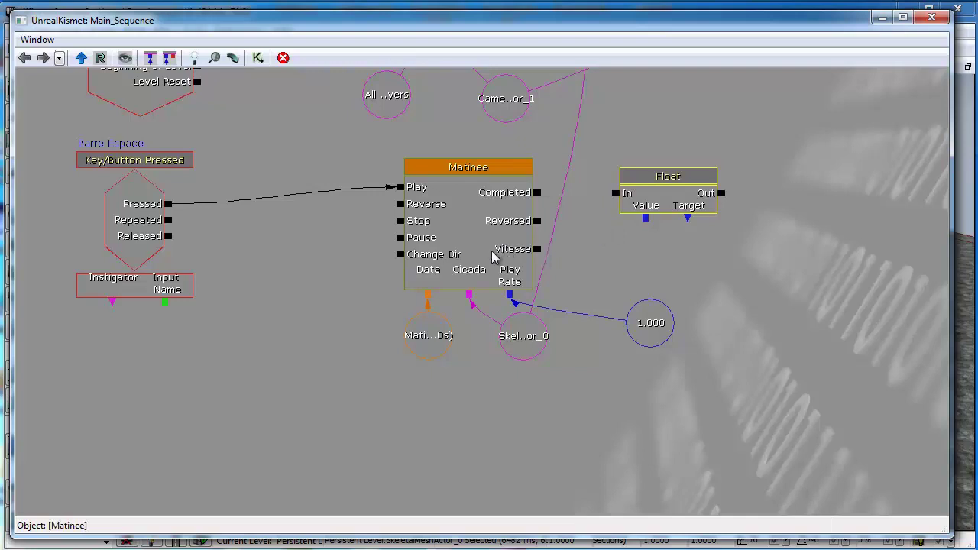
{"action": "left_click_drag", "start_coordinate": [538, 250], "coordinate": [616, 197]}
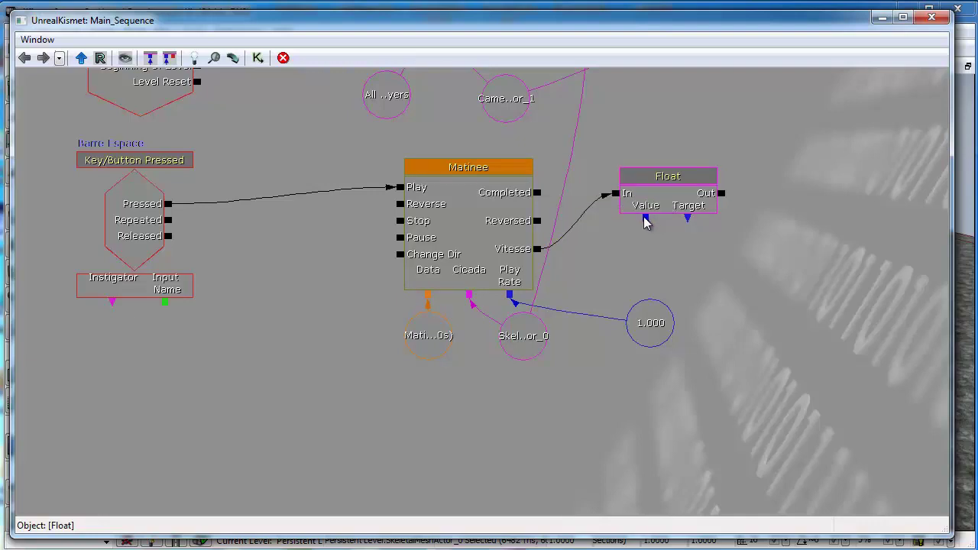
Step: Create a float variable of 2 on the Float action's Value and link its Target to the Play Rate variable
{"action": "right_click", "coordinate": [645, 222]}
{"action": "left_click", "coordinate": [684, 214]}
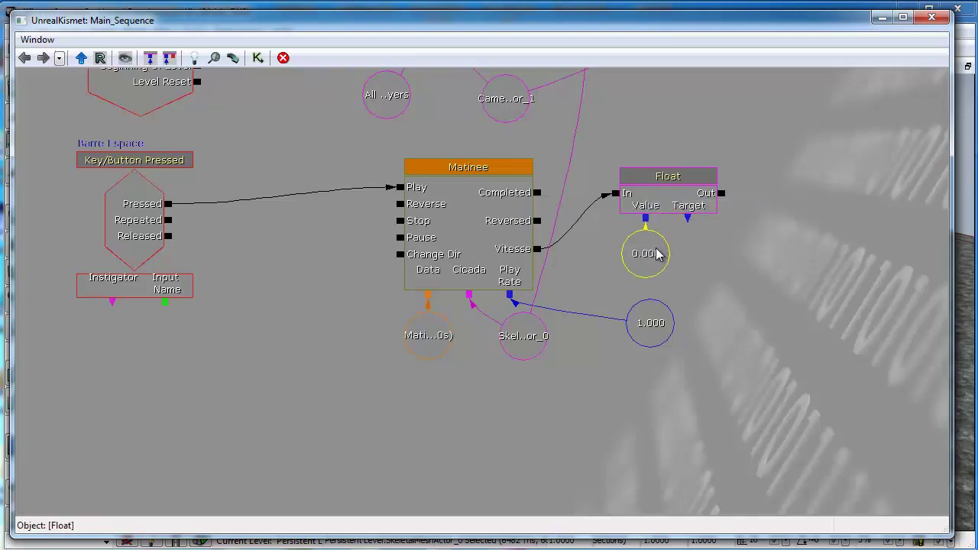
{"action": "left_click", "coordinate": [28, 43]}
{"action": "left_click", "coordinate": [61, 57]}
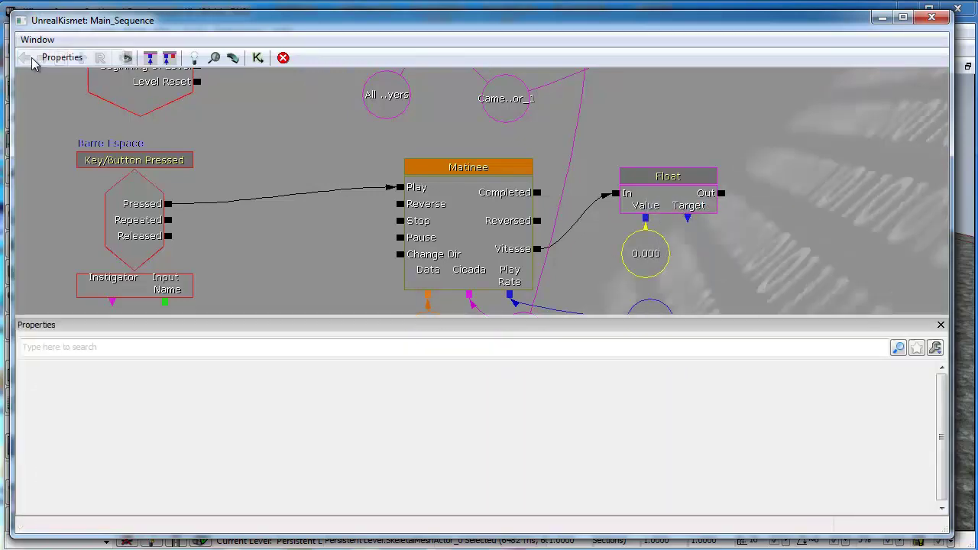
{"action": "left_click", "coordinate": [579, 388]}
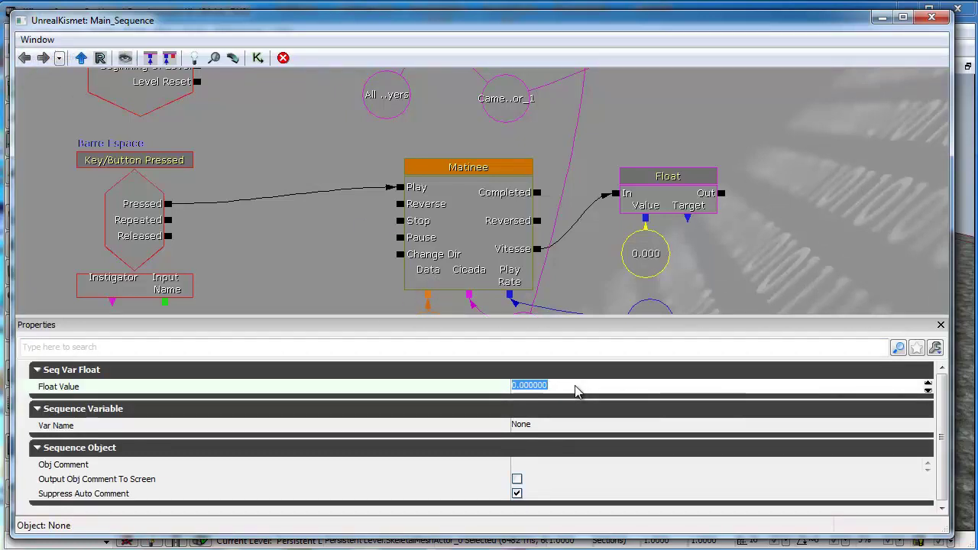
{"action": "type", "text": "2"}
{"action": "key", "text": "Return"}
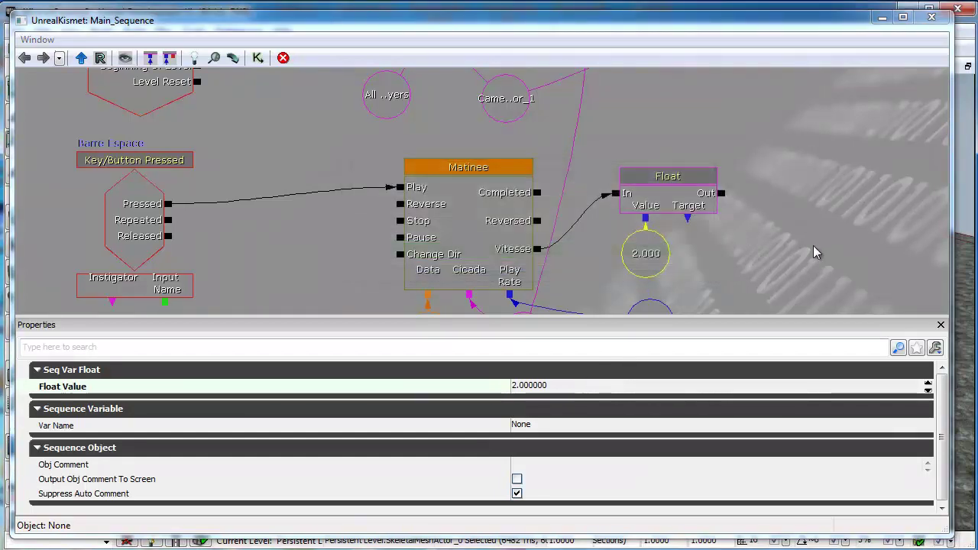
{"action": "left_click", "coordinate": [940, 324]}
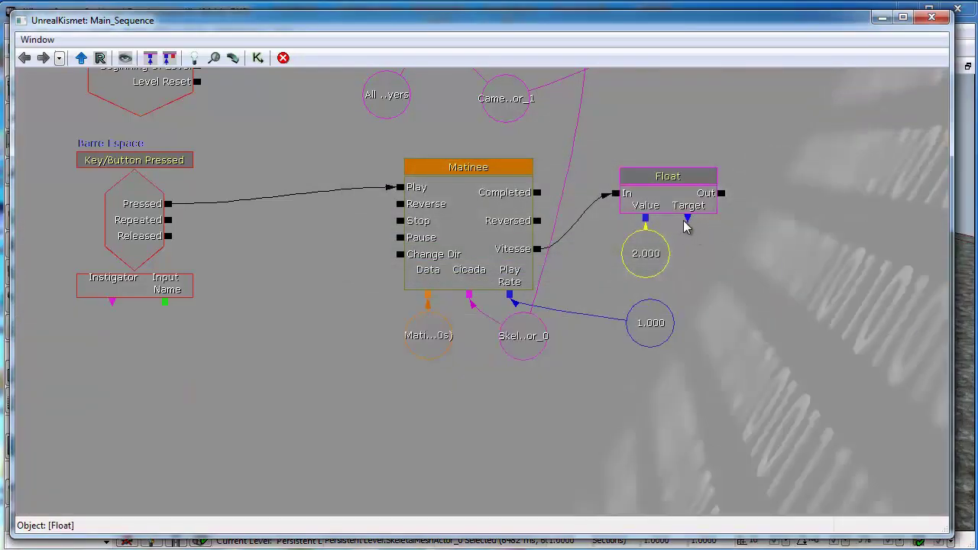
{"action": "left_click_drag", "start_coordinate": [687, 220], "coordinate": [652, 325]}
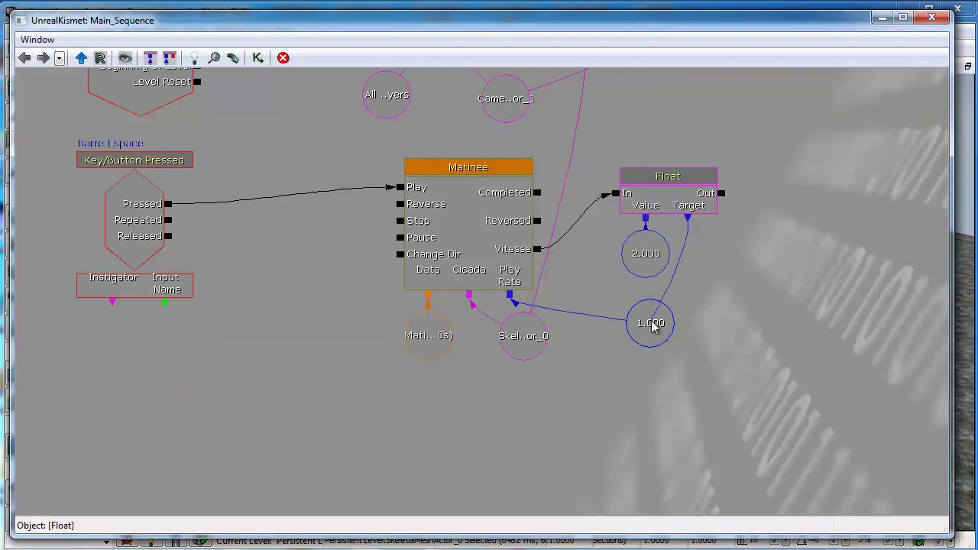
{"action": "left_click", "coordinate": [658, 328]}
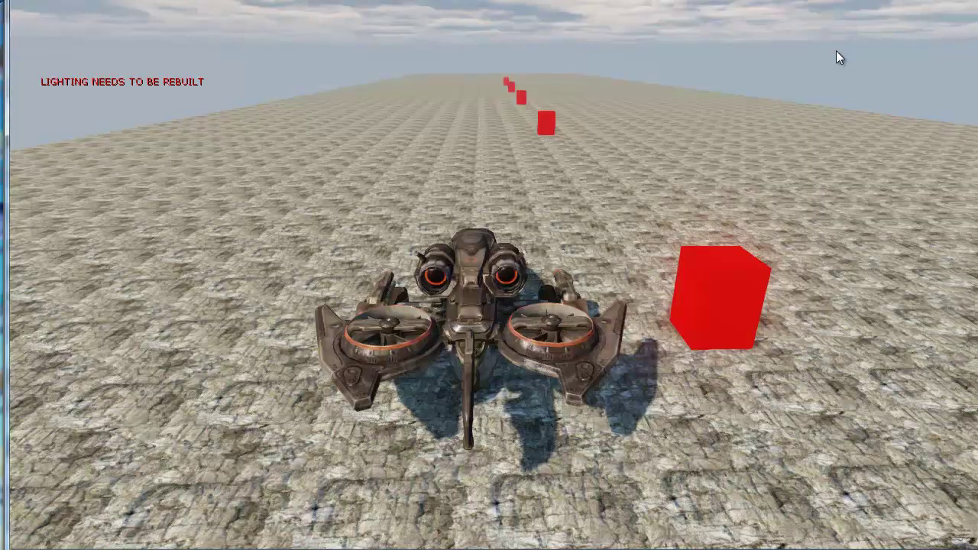
Step: Play-test the level to watch the Cicada's speed change during the Matinee, and end the play session
{"action": "key", "text": "w"}
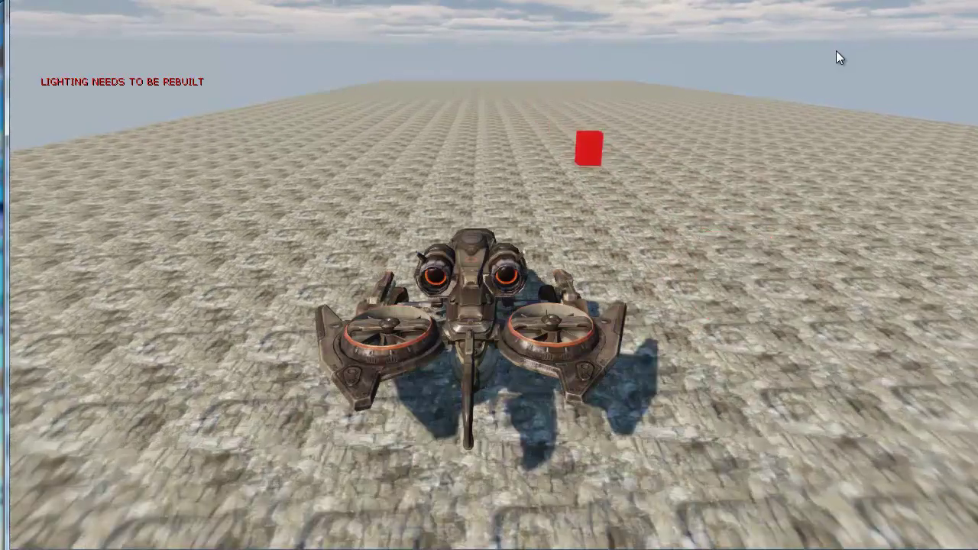
{"action": "key", "text": "s"}
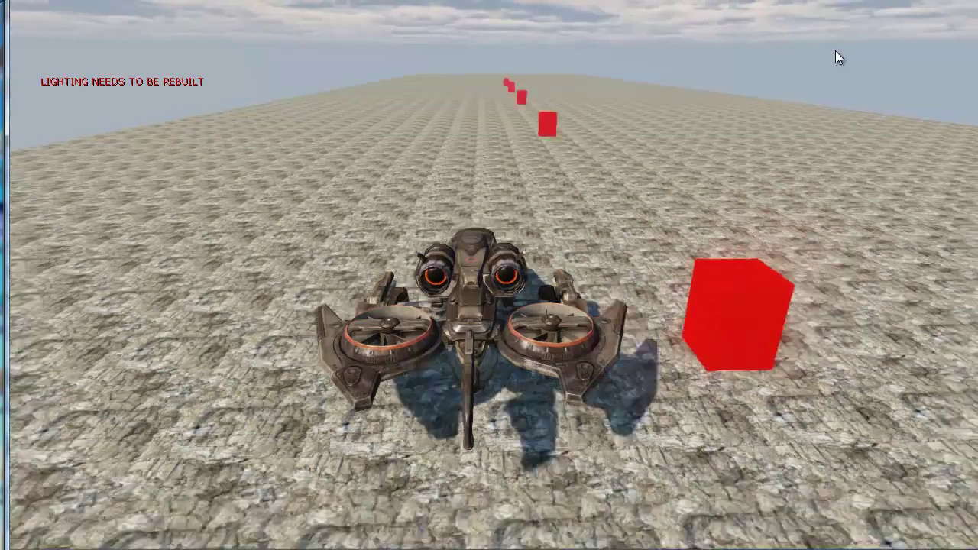
{"action": "key", "text": "w"}
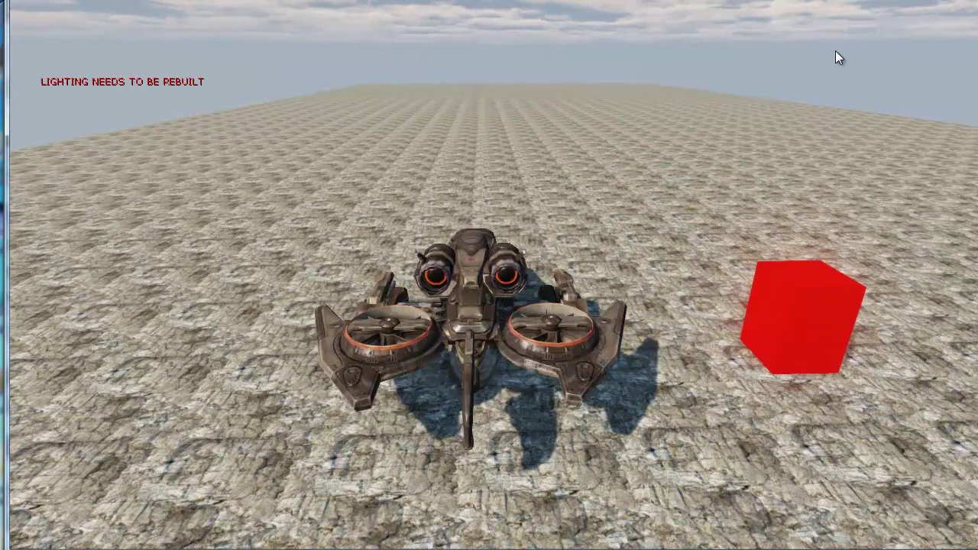
{"action": "key", "text": "Escape"}
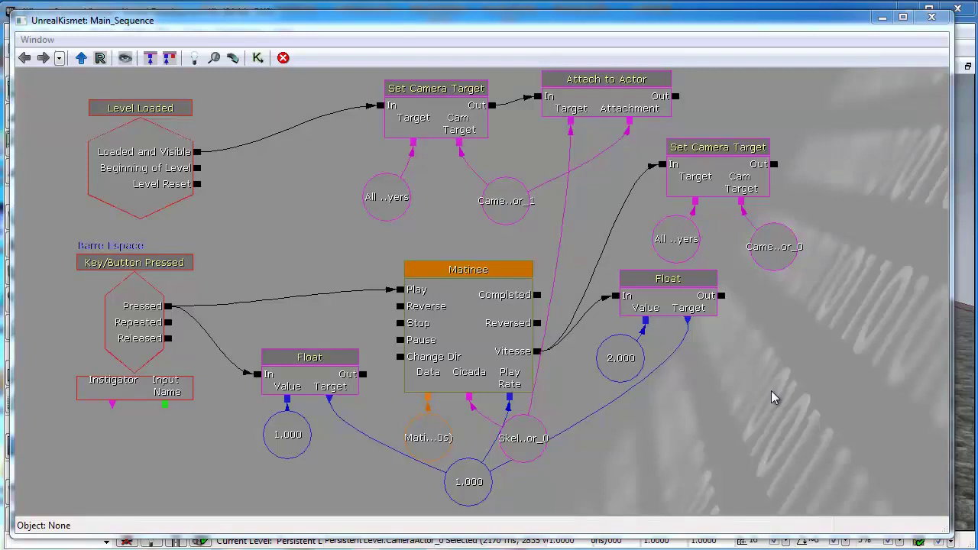
Step: Examine the Set Camera Target action driven by the Vitesse output and its linked camera variable
{"action": "left_click", "coordinate": [718, 190]}
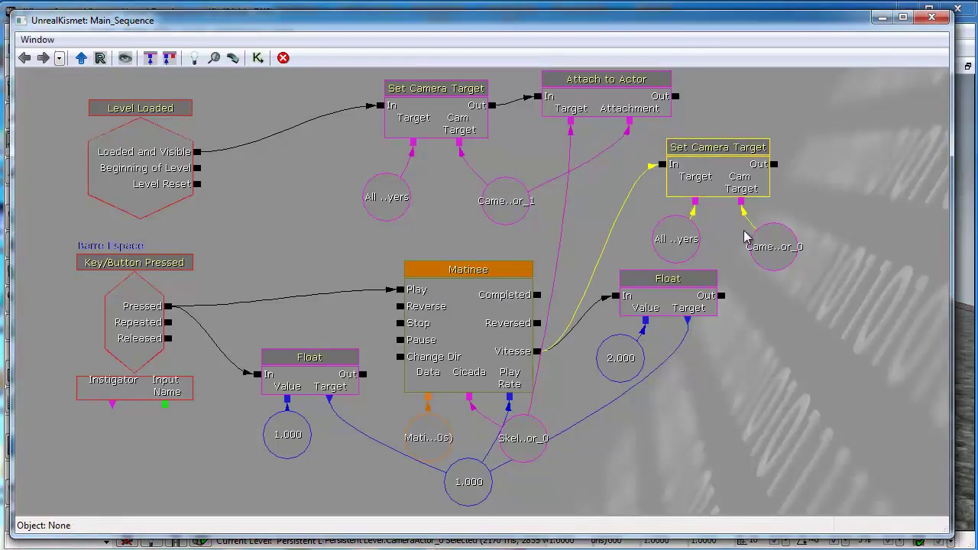
{"action": "left_click", "coordinate": [779, 248]}
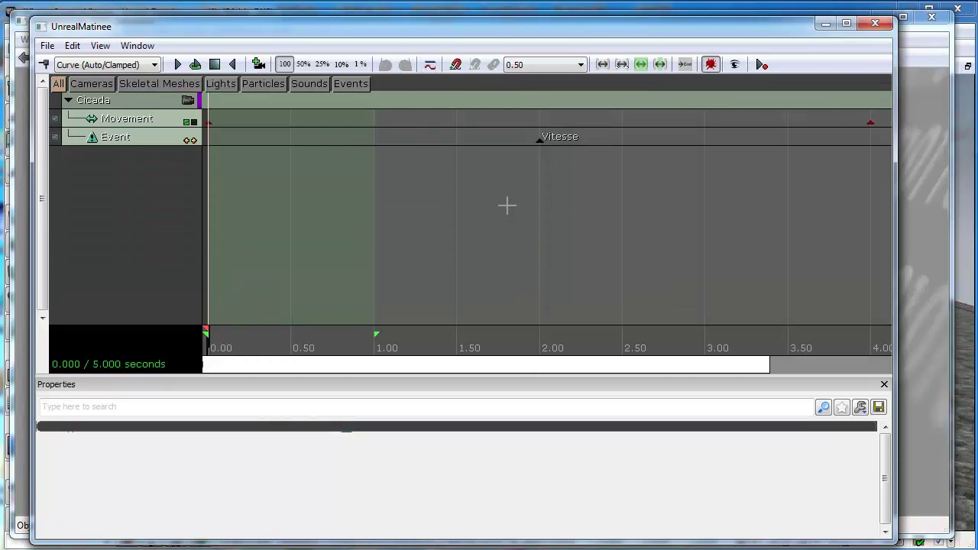
Step: Zoom and pan the Matinee timeline to show the whole 5-second sequence with its Movement and Vitesse keys
{"action": "mouse_move", "coordinate": [498, 215]}
{"action": "left_mouse_down"}
{"action": "mouse_move", "coordinate": [699, 219]}
{"action": "mouse_move", "coordinate": [343, 227]}
{"action": "mouse_move", "coordinate": [484, 217]}
{"action": "left_mouse_up"}
{"action": "scroll", "coordinate": [485, 216], "scroll_direction": "down", "scroll_amount": 5}
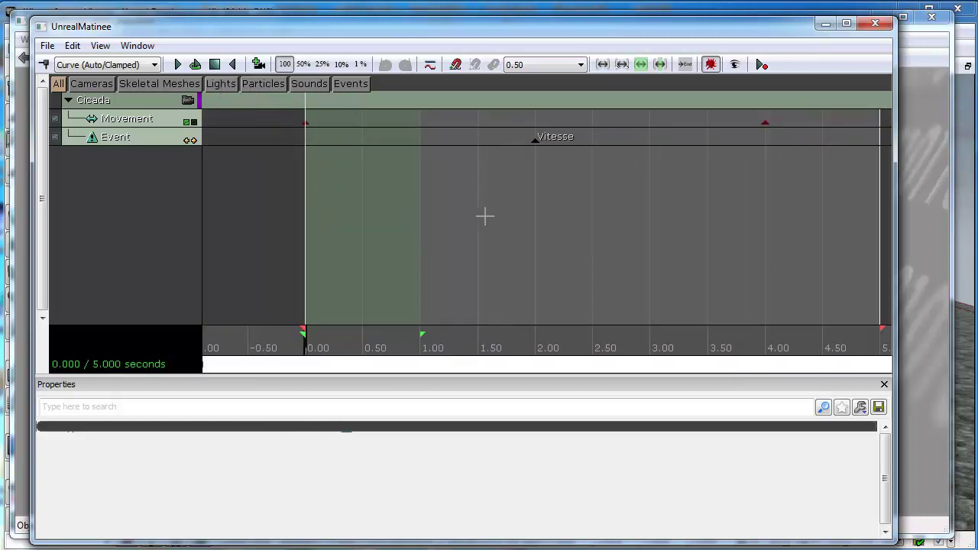
{"action": "scroll", "coordinate": [485, 217], "scroll_direction": "up", "scroll_amount": 3}
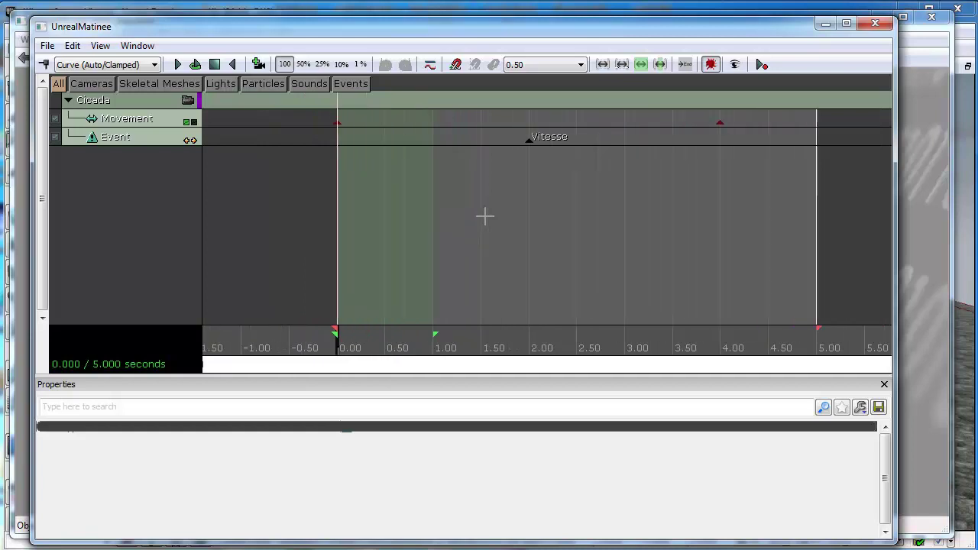
{"action": "scroll", "coordinate": [485, 217], "scroll_direction": "down", "scroll_amount": 3}
{"action": "scroll", "coordinate": [484, 216], "scroll_direction": "up", "scroll_amount": 2}
{"action": "left_click_drag", "start_coordinate": [568, 226], "coordinate": [593, 243]}
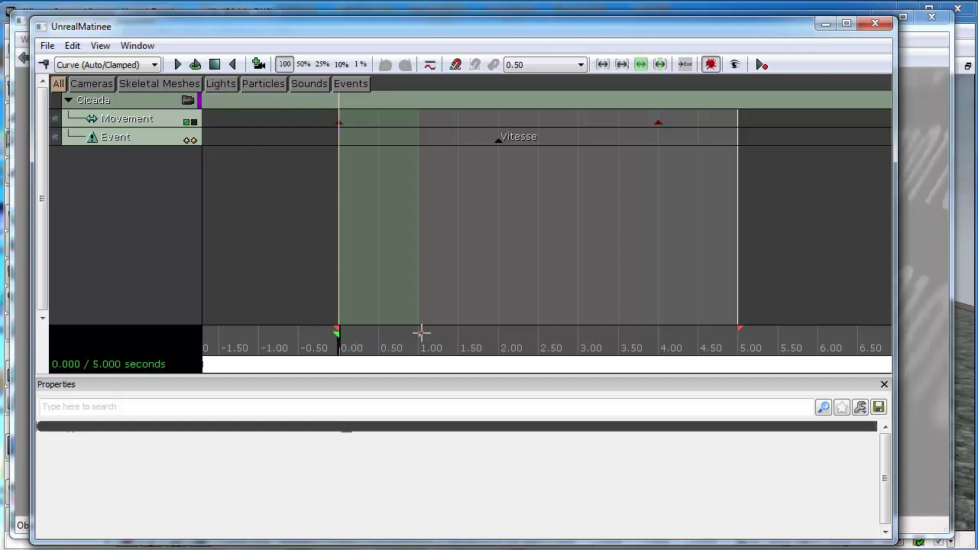
Step: Extend the green loop section to about 4.2 seconds and shorten the Matinee sequence to about 4.04 seconds, near the last Movement key
{"action": "left_click_drag", "start_coordinate": [421, 333], "coordinate": [576, 336]}
{"action": "left_click_drag", "start_coordinate": [580, 340], "coordinate": [582, 343]}
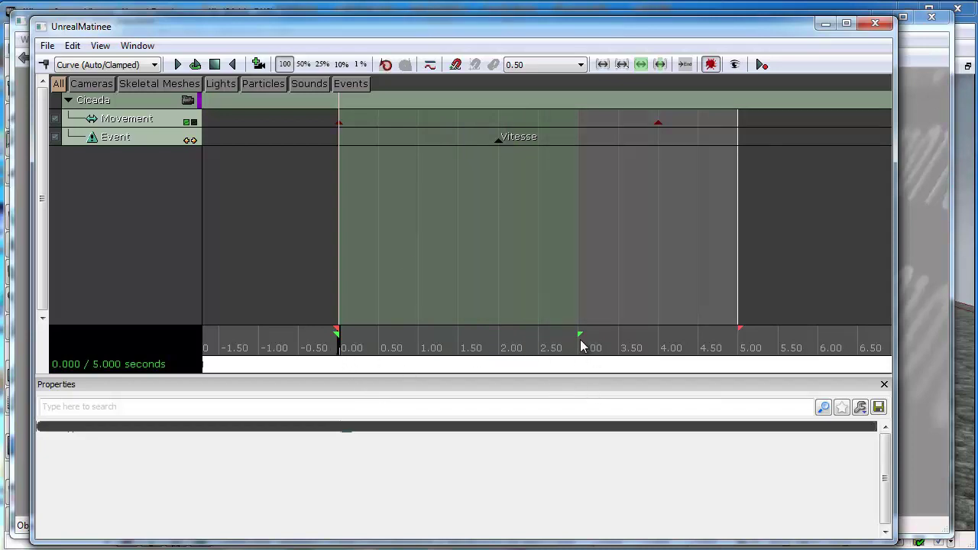
{"action": "mouse_move", "coordinate": [578, 334]}
{"action": "left_mouse_down"}
{"action": "mouse_move", "coordinate": [723, 338]}
{"action": "mouse_move", "coordinate": [672, 336]}
{"action": "left_mouse_up"}
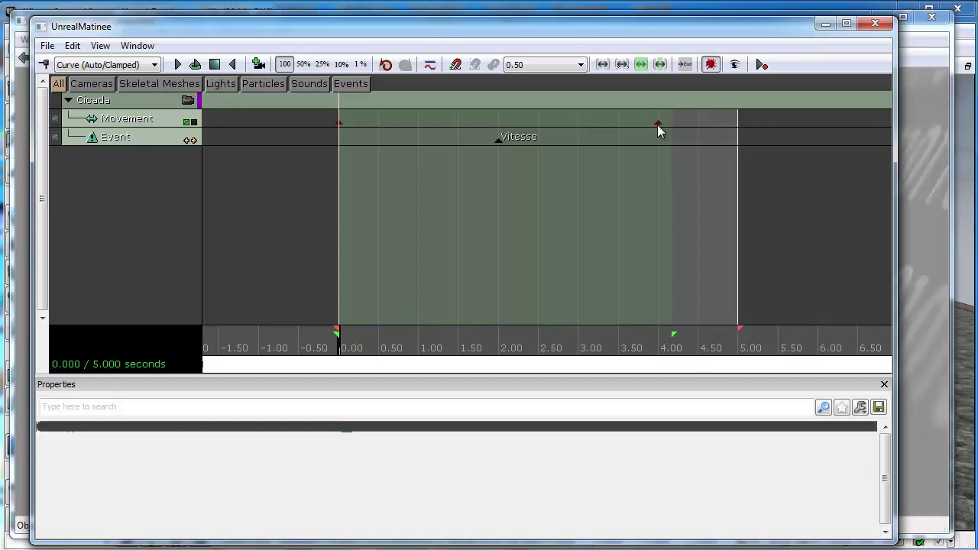
{"action": "left_click", "coordinate": [662, 349]}
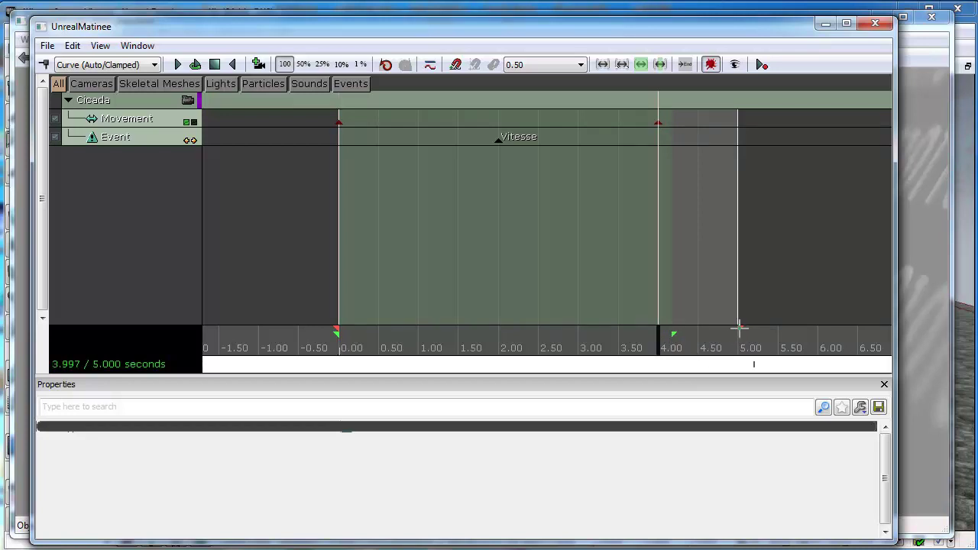
{"action": "left_click_drag", "start_coordinate": [738, 329], "coordinate": [662, 333]}
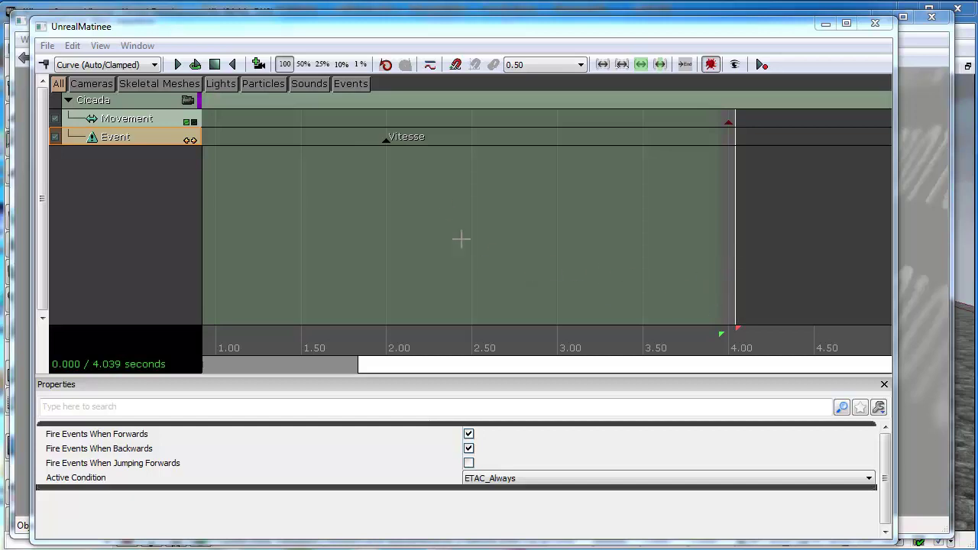
Step: Enable timeline snapping with a 1.00 interval and snap the ends of the loop section and the sequence to 4.00 seconds
{"action": "left_click", "coordinate": [456, 66]}
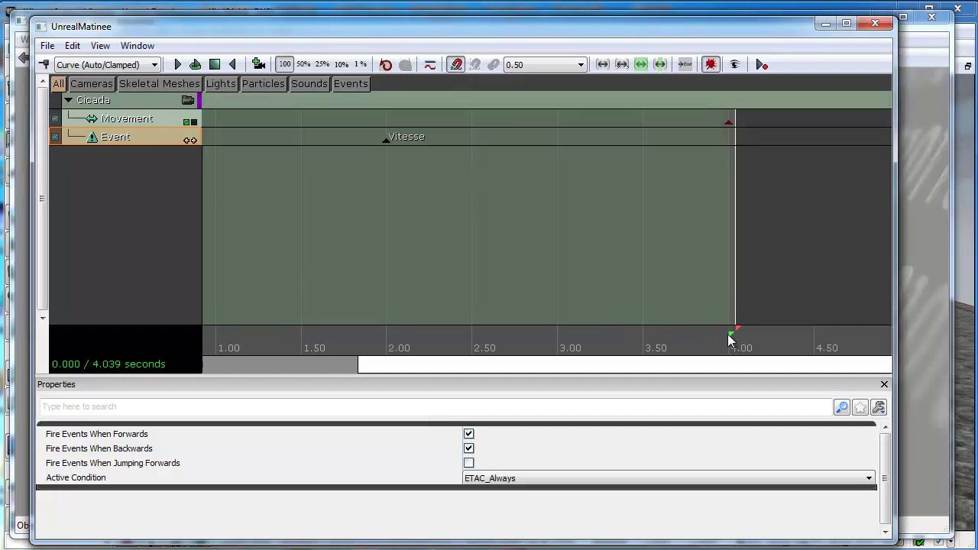
{"action": "left_click_drag", "start_coordinate": [732, 333], "coordinate": [565, 336]}
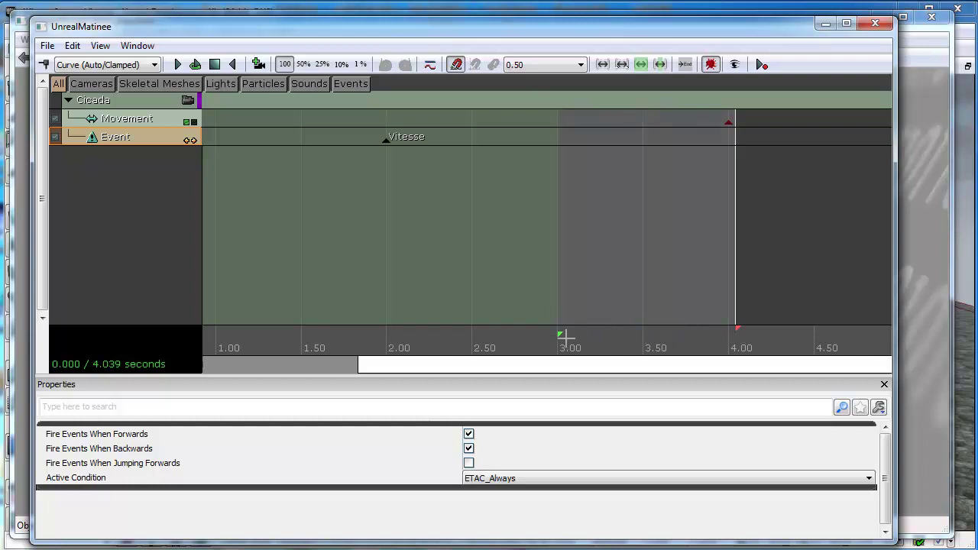
{"action": "left_click", "coordinate": [524, 66]}
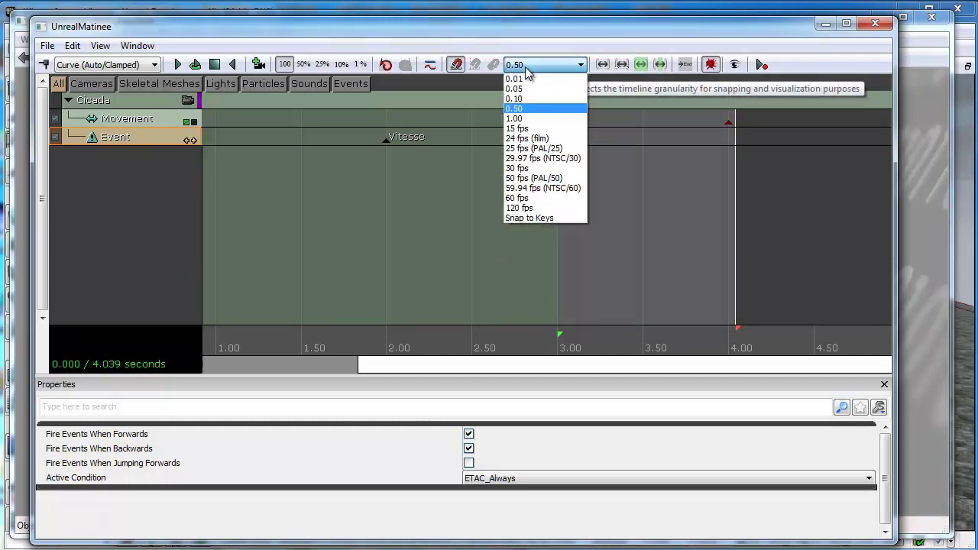
{"action": "left_click", "coordinate": [514, 118]}
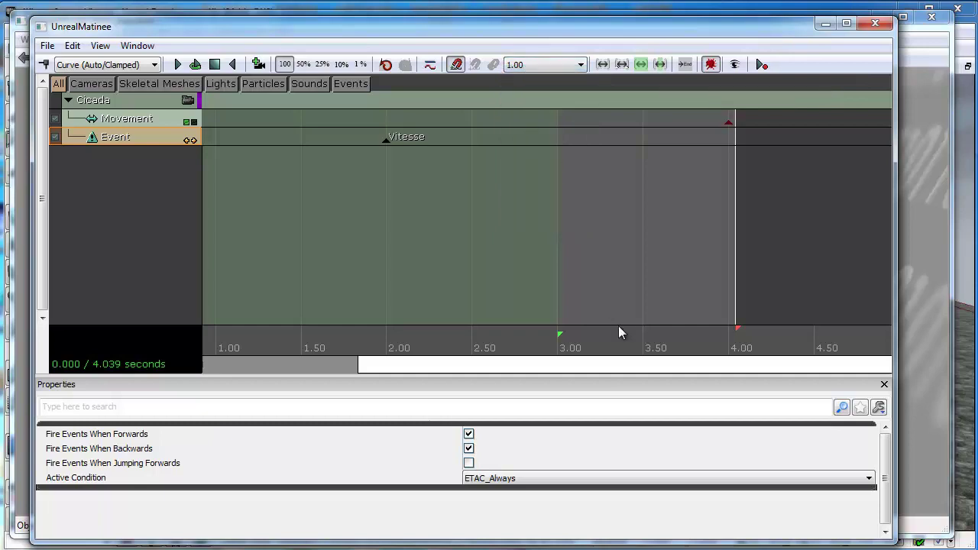
{"action": "mouse_move", "coordinate": [562, 335]}
{"action": "left_mouse_down"}
{"action": "mouse_move", "coordinate": [695, 338]}
{"action": "mouse_move", "coordinate": [758, 371]}
{"action": "left_mouse_up"}
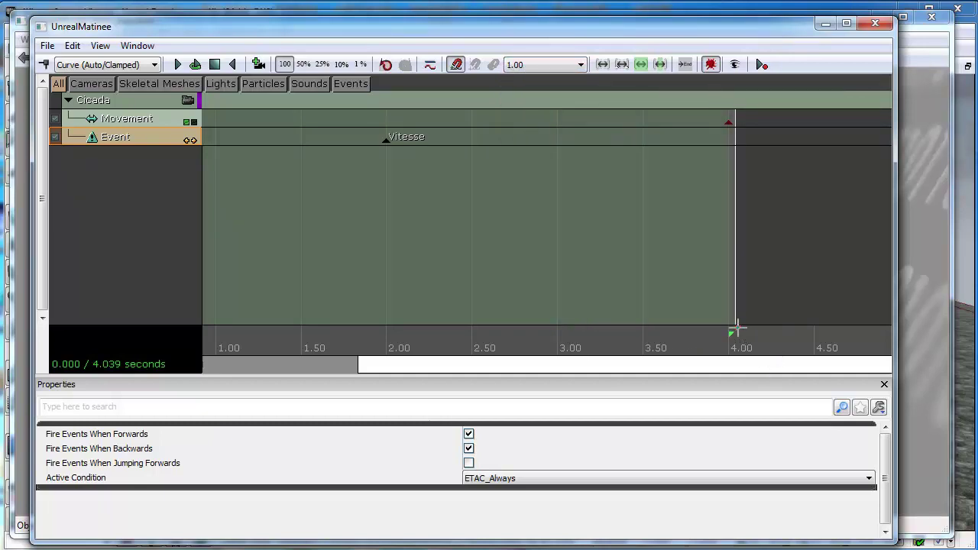
{"action": "left_click_drag", "start_coordinate": [735, 330], "coordinate": [736, 327]}
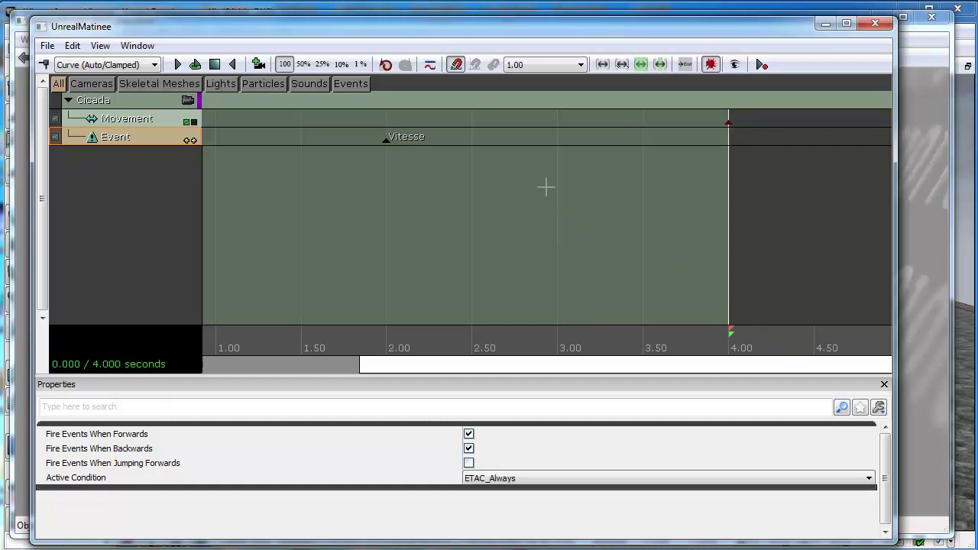